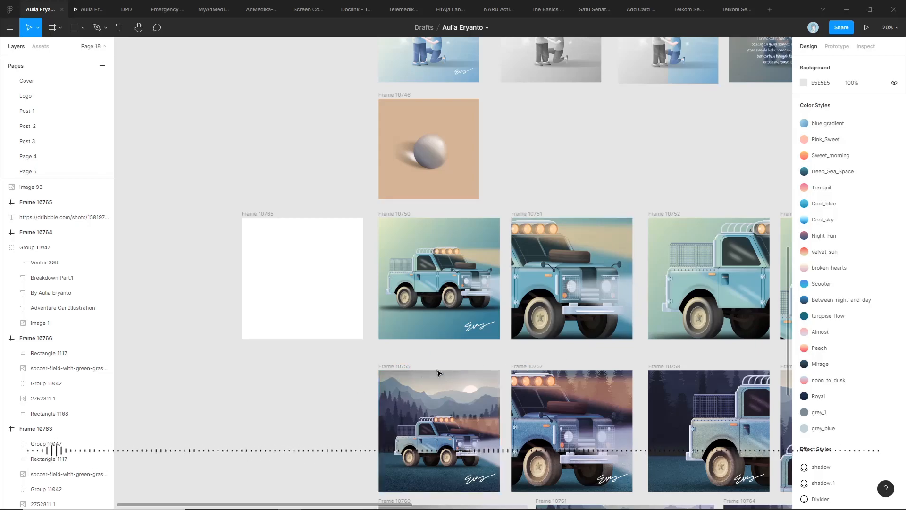
# - Examine the blue off-road car illustration in Frame 10750, including its body, headlights and wheels
pyautogui.scroll(-2, 354, 368)
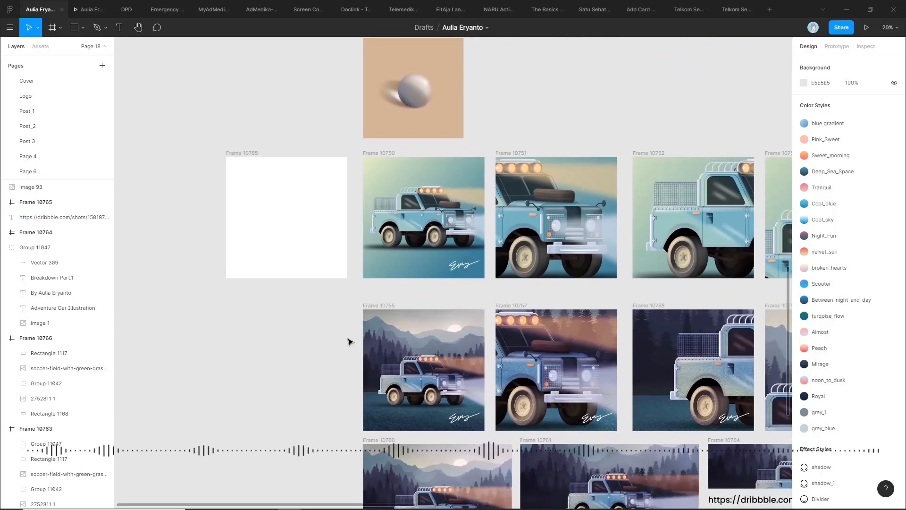
pyautogui.scroll(5, 422, 257)
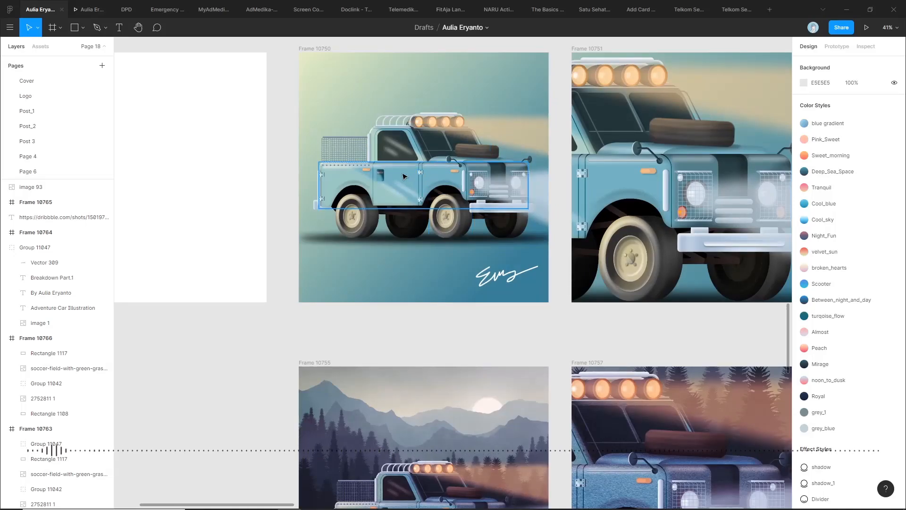
pyautogui.scroll(2, 433, 182)
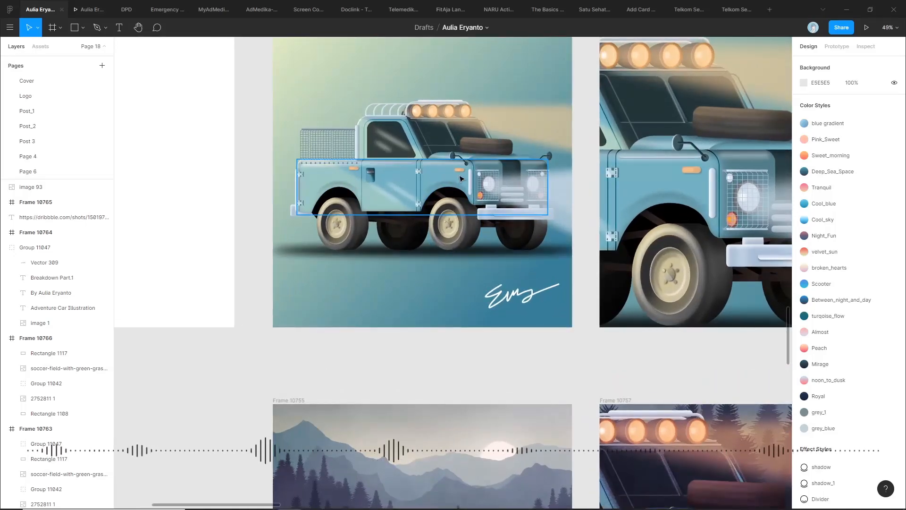
pyautogui.scroll(5, 488, 181)
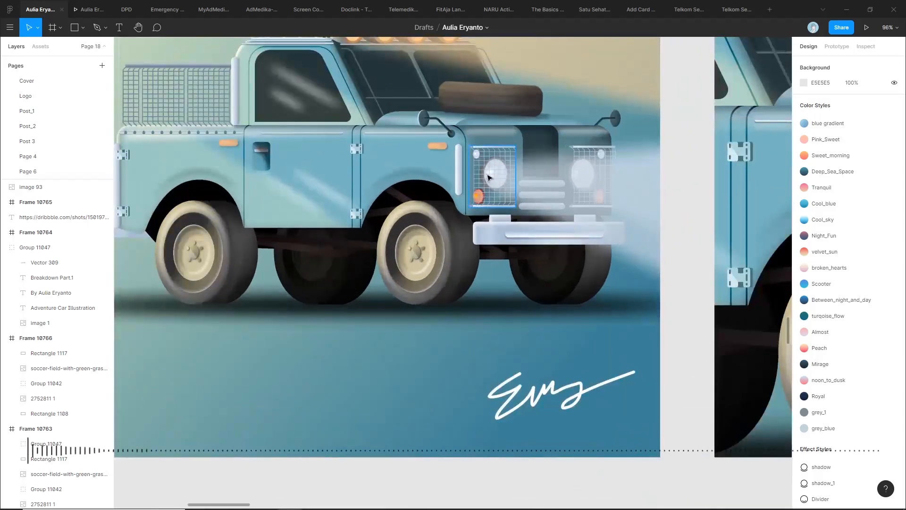
pyautogui.scroll(2, 486, 222)
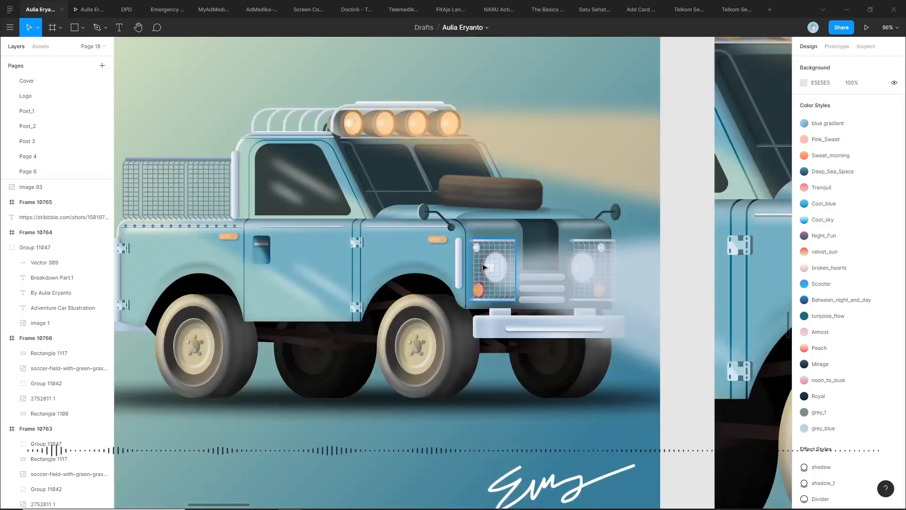
pyautogui.hscroll(-5, 313, 156)
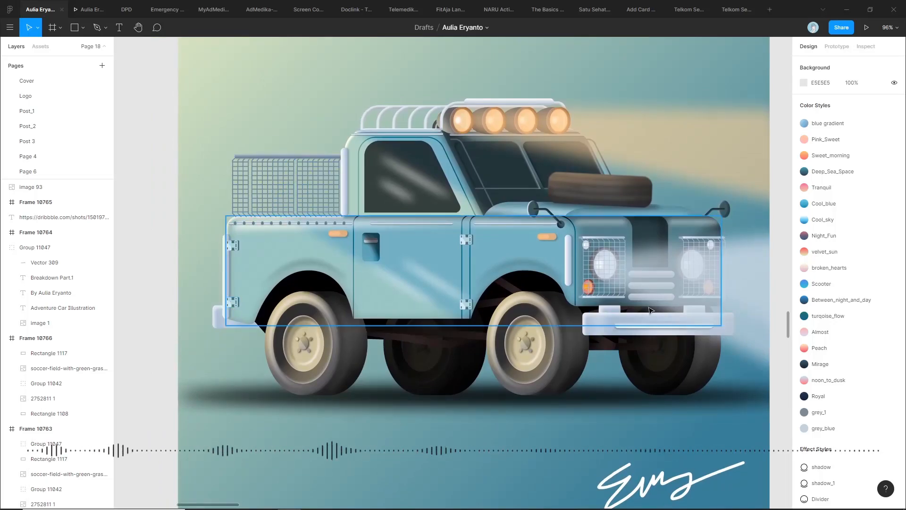
pyautogui.scroll(-3, 649, 309)
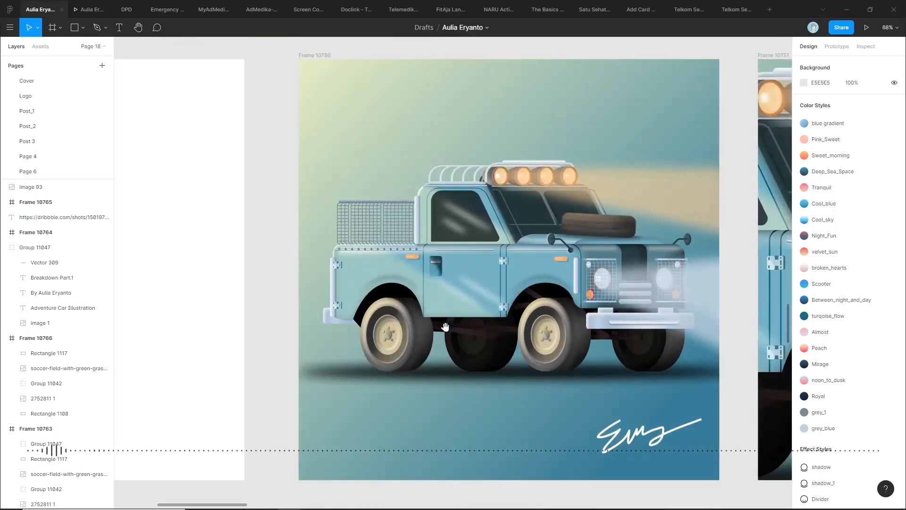
pyautogui.scroll(-3, 451, 325)
pyautogui.hscroll(-3, 431, 328)
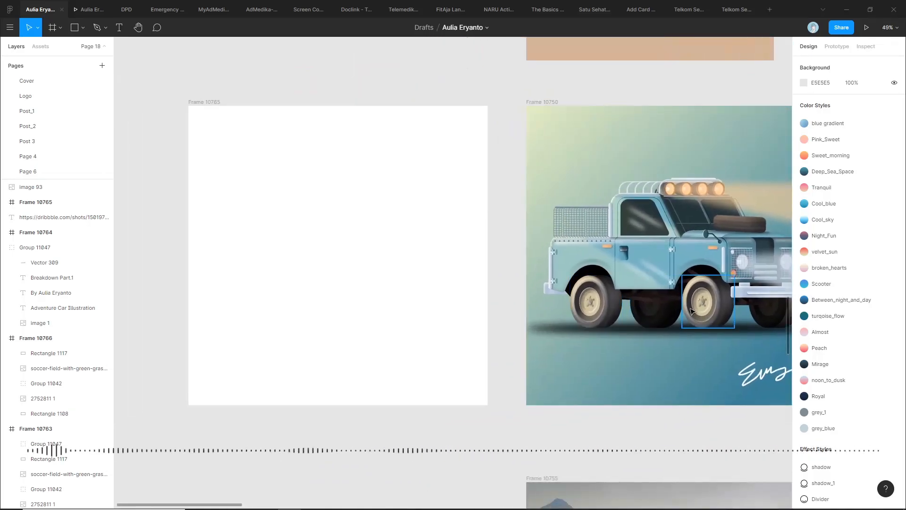
# - Duplicate the car's near front wheel group from Frame 10750 into the empty Frame 10765, placing it at X 565, Y 739
pyautogui.click(702, 308)
pyautogui.hotkey('ctrl', 'd')
pyautogui.moveTo(701, 308); pyautogui.dragTo(347, 308)
pyautogui.click(459, 260)
pyautogui.hscroll(-2, 414, 273)
pyautogui.click(417, 283)
pyautogui.scroll(5, 426, 298)
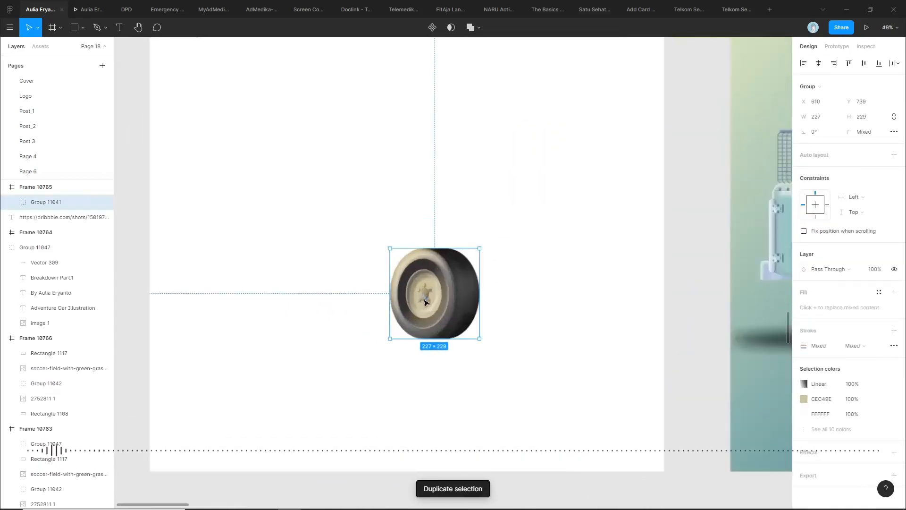
pyautogui.scroll(-1, 426, 298)
pyautogui.moveTo(432, 290); pyautogui.dragTo(493, 279)
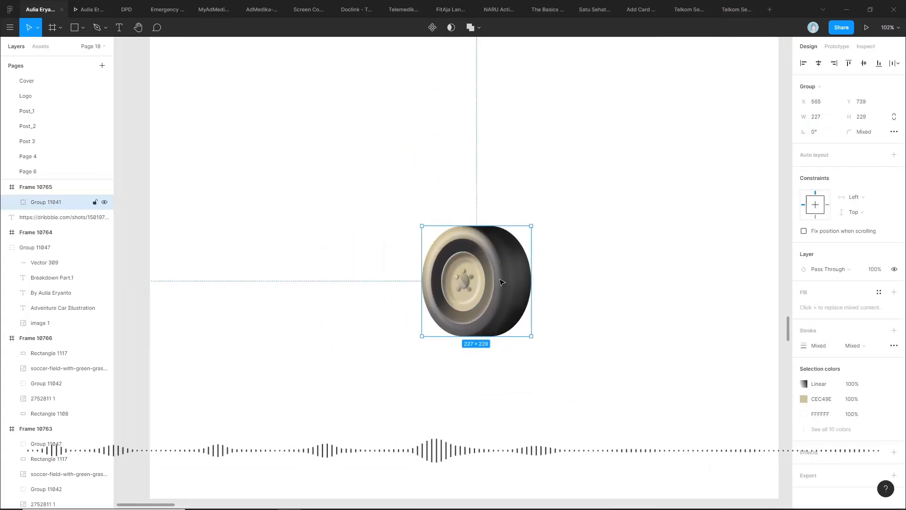
# - Inspect the tyre's Union base shape and the Union mask layer beneath it in the copied wheel group
pyautogui.click(579, 249)
pyautogui.keyDown('ctrl'); pyautogui.click(521, 271); pyautogui.keyUp('ctrl')
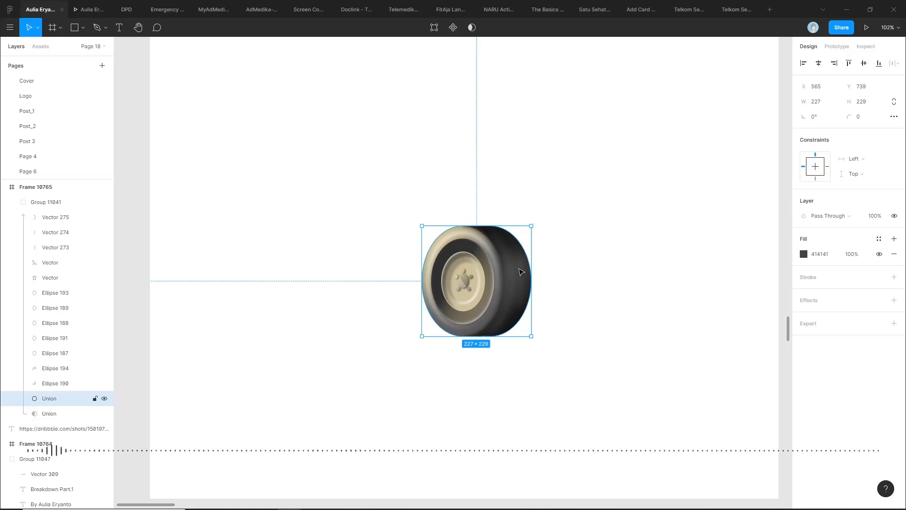
pyautogui.click(55, 415)
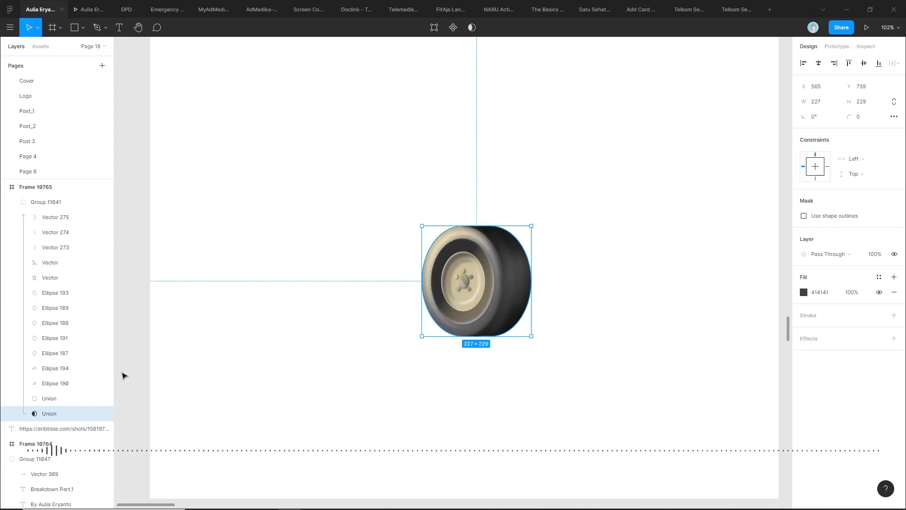
pyautogui.click(541, 283)
# - Draw a 196 × 196 circle beside the wheel and offset a duplicate up and to its left at X 868, Y 720
pyautogui.scroll(2, 543, 284)
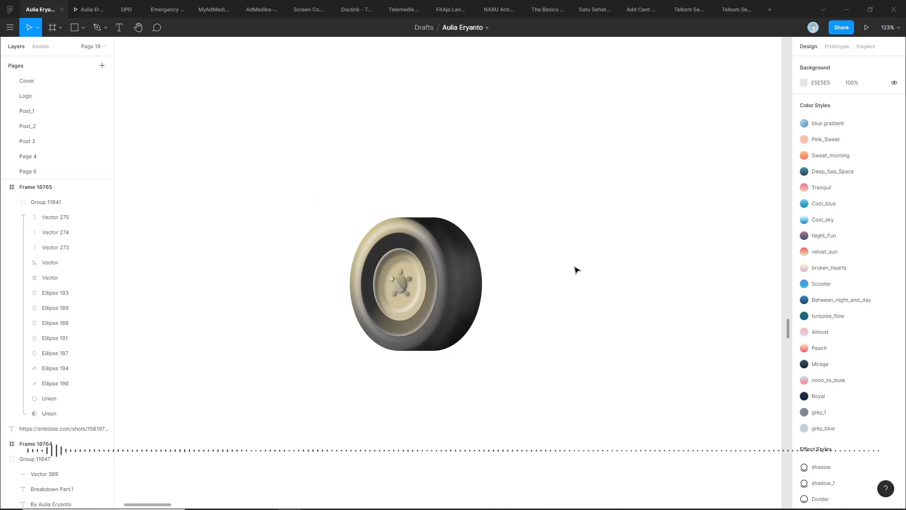
pyautogui.press('o')
pyautogui.moveTo(537, 227); pyautogui.dragTo(647, 339)
pyautogui.click(689, 296)
pyautogui.moveTo(652, 293); pyautogui.dragTo(630, 281)
pyautogui.click(571, 271)
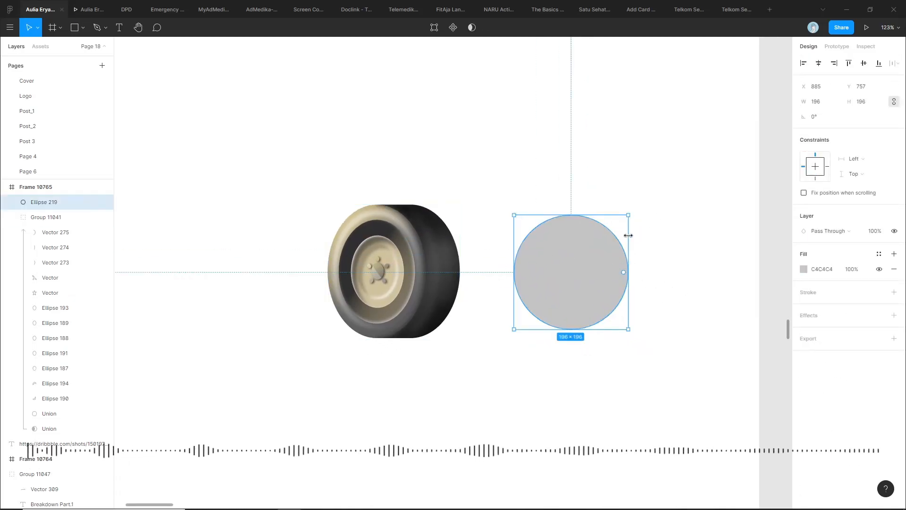
pyautogui.hotkey('ctrl', 'd')
pyautogui.moveTo(590, 306); pyautogui.dragTo(579, 282)
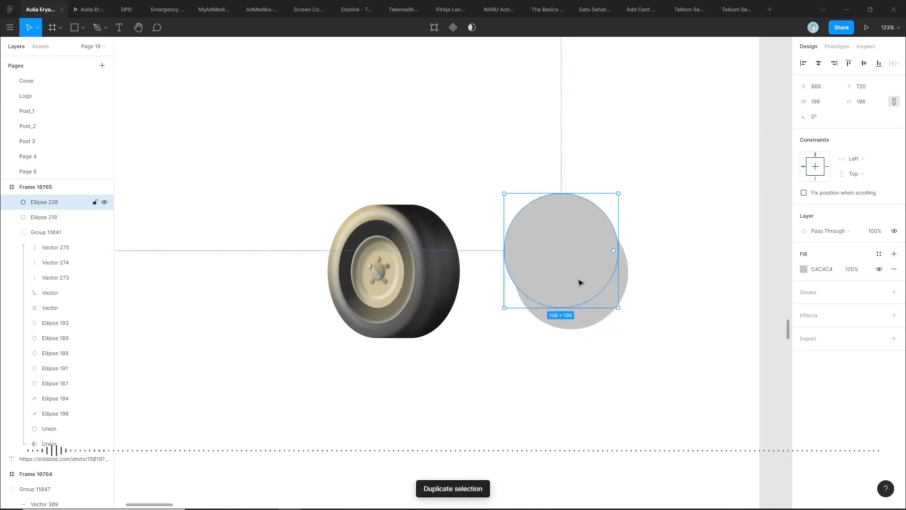
# - Use the original grey circle as a mask for the overlapping duplicate, and select the masked circle
pyautogui.click(587, 318)
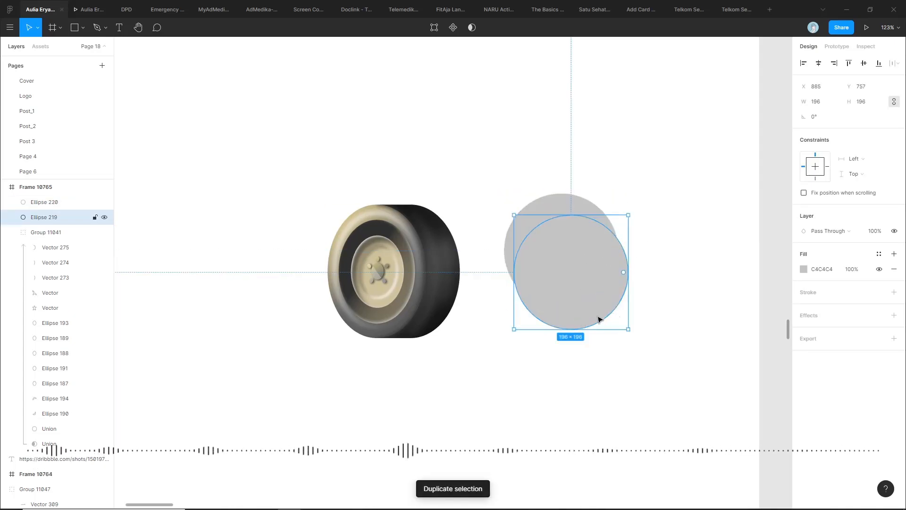
pyautogui.click(471, 28)
pyautogui.click(619, 133)
pyautogui.click(566, 241)
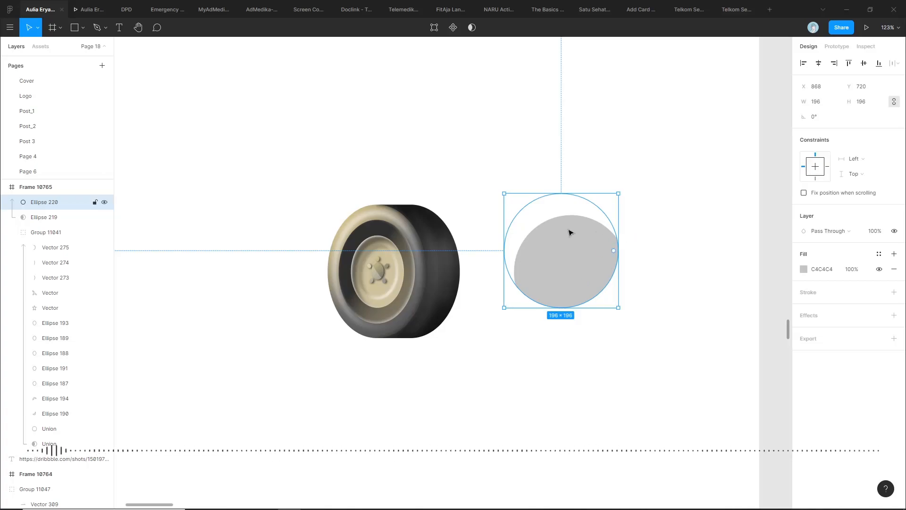
# - Delete both demonstration circles beside the wheel
pyautogui.scroll(3, 601, 269)
pyautogui.moveTo(602, 318); pyautogui.dragTo(639, 209)
pyautogui.moveTo(694, 147); pyautogui.dragTo(481, 360)
pyautogui.press('Delete')
pyautogui.hotkey('ctrl', 'z')
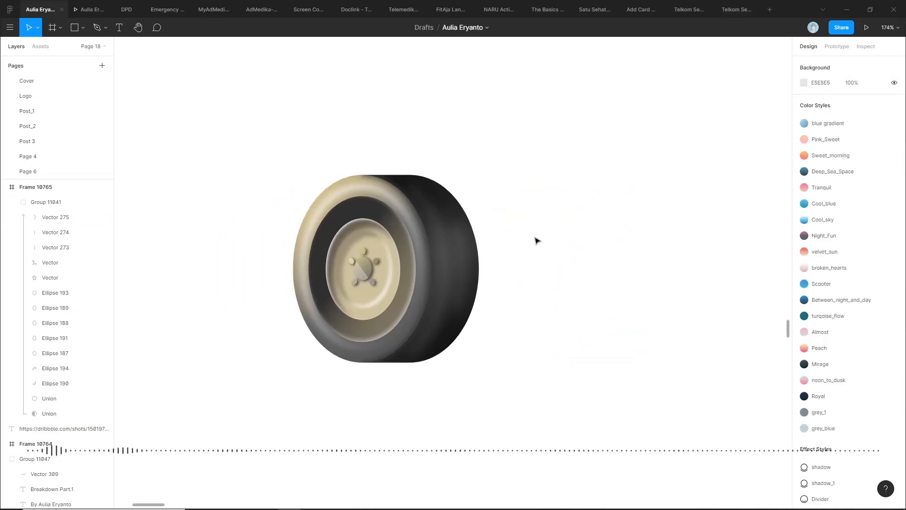
# - Inspect the fill of the tyre's Union base and the gradient fill and inner shadow of the sidewall's Ellipse 187
pyautogui.press('Escape')
pyautogui.scroll(3, 399, 258)
pyautogui.moveTo(399, 260); pyautogui.dragTo(443, 242)
pyautogui.click(447, 248)
pyautogui.doubleClick(523, 229)
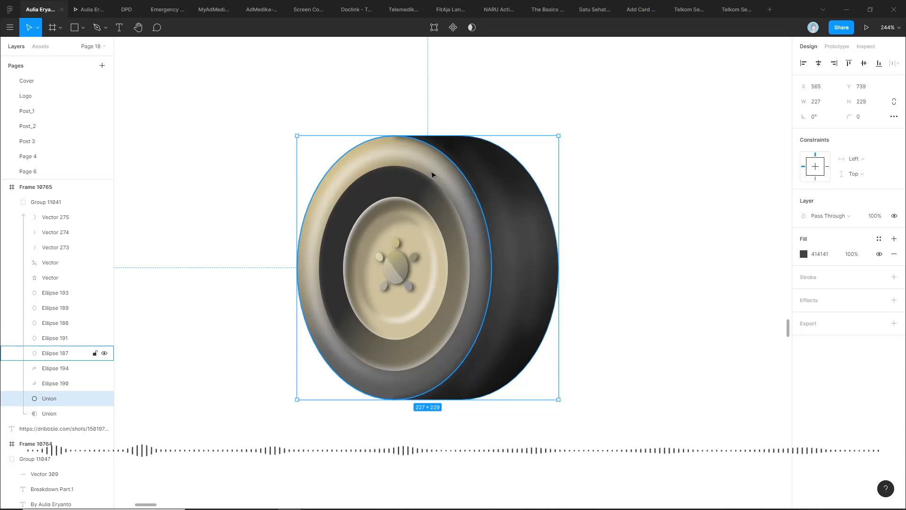
pyautogui.click(612, 163)
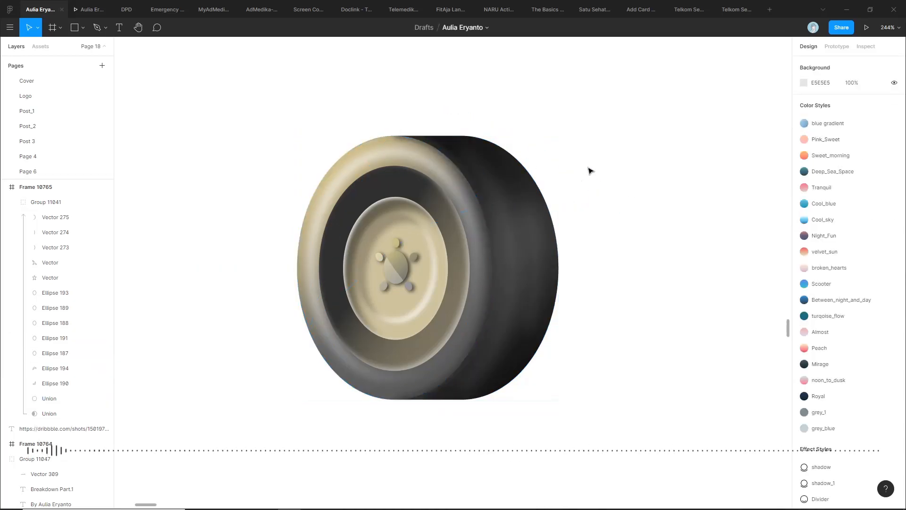
pyautogui.click(426, 157)
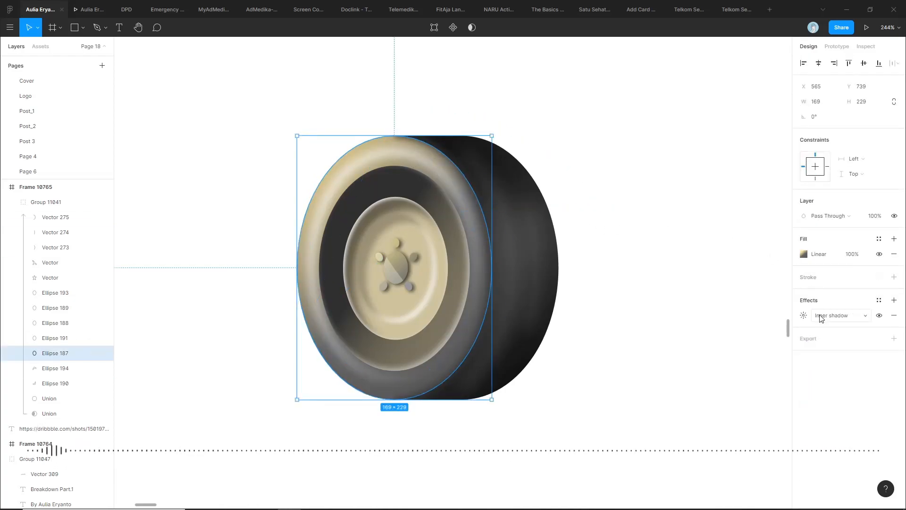
pyautogui.click(663, 283)
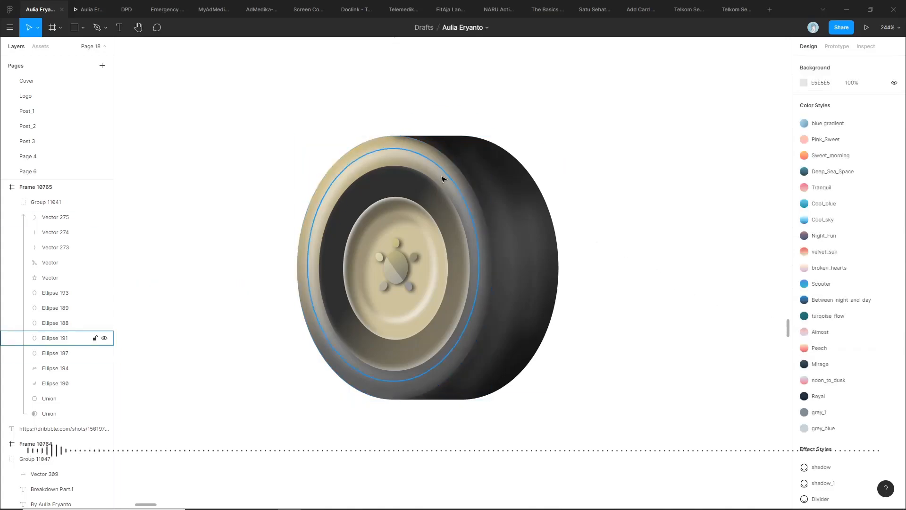
# - Hide the layer blur on the sidewall highlight ring, Ellipse 191, to compare the wheel without it, and show the blur again
pyautogui.click(388, 159)
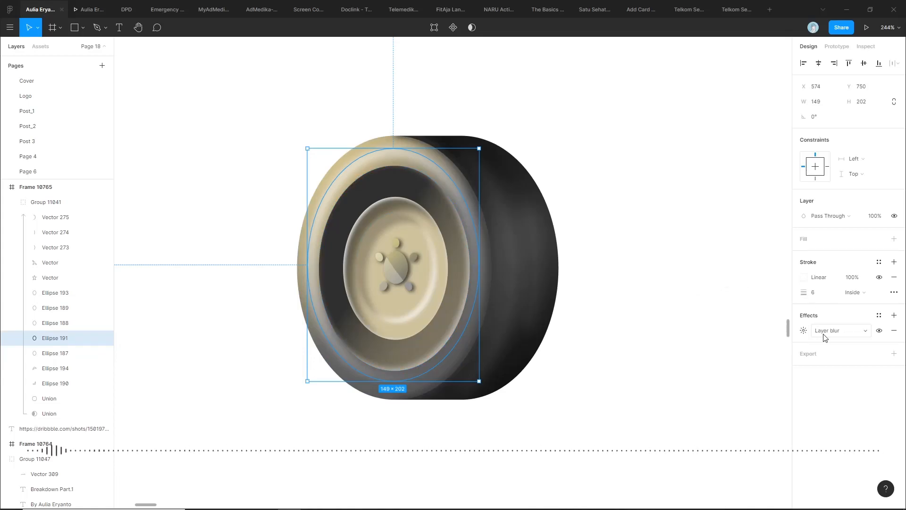
pyautogui.click(879, 330)
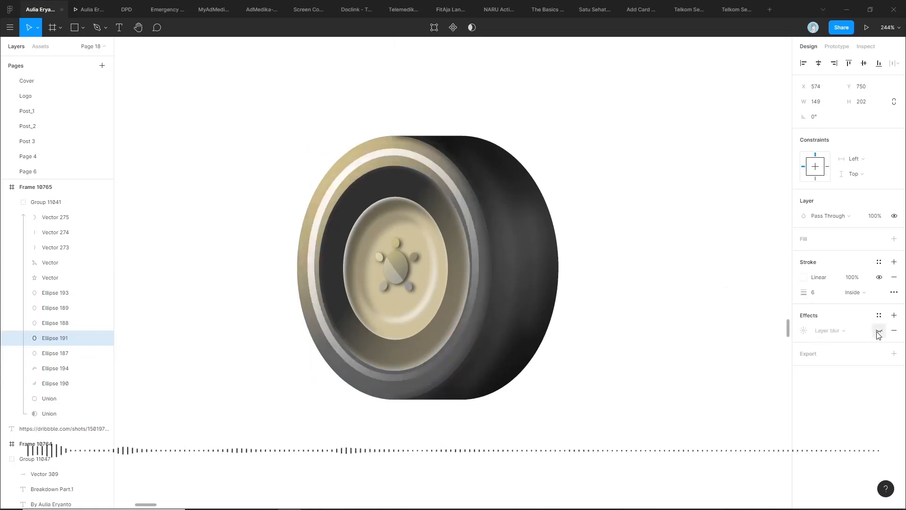
pyautogui.click(607, 198)
pyautogui.scroll(-5, 608, 199)
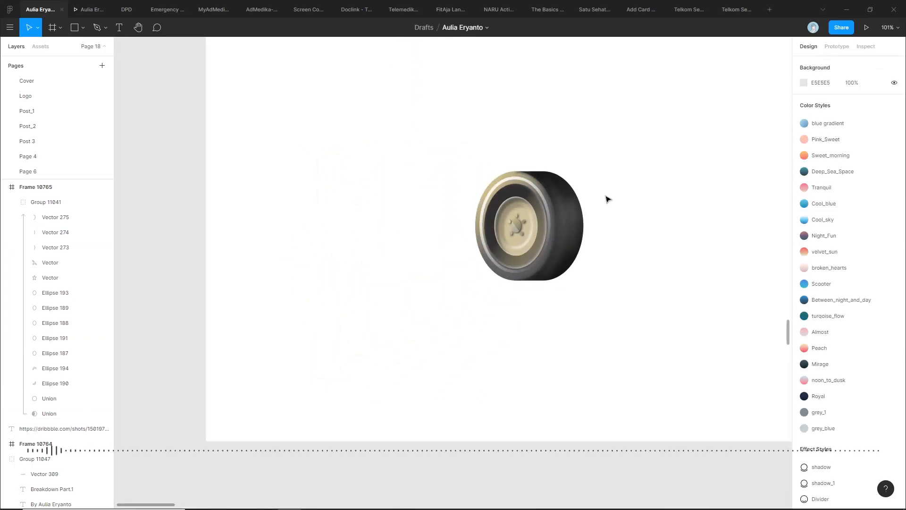
pyautogui.scroll(5, 607, 195)
pyautogui.click(71, 337)
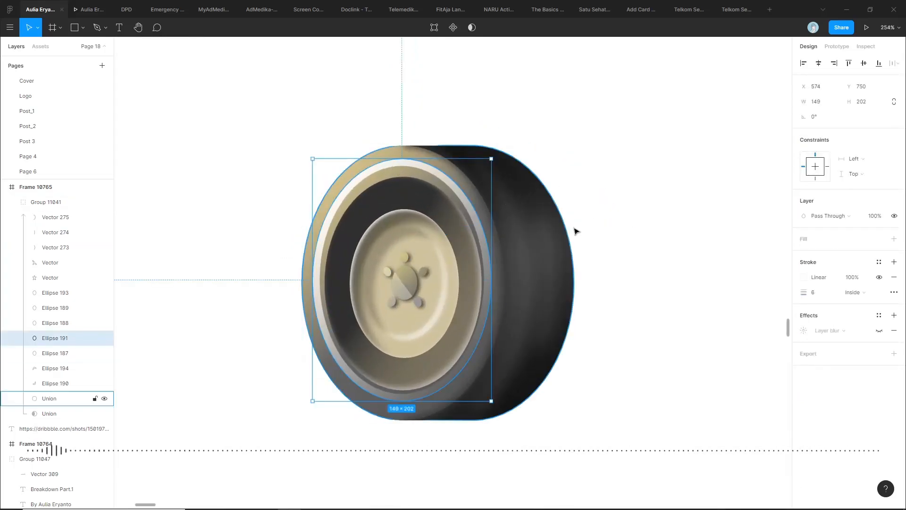
pyautogui.click(880, 332)
# - Examine the sidewall's highlight ring up close, checking its gradient stroke, layer blur and position relative to the outer tyre ellipse
pyautogui.scroll(2, 405, 193)
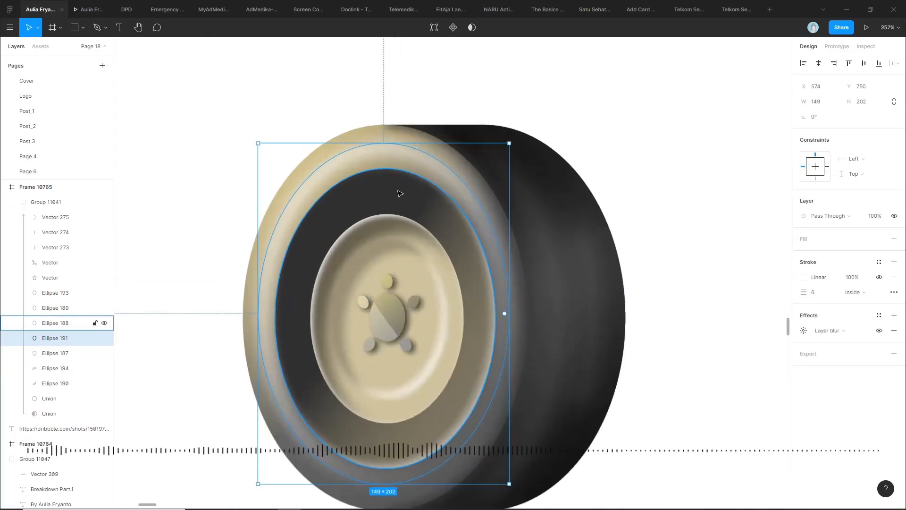
pyautogui.hscroll(-2, 415, 178)
pyautogui.click(385, 119)
pyautogui.click(399, 155)
pyautogui.click(385, 107)
pyautogui.click(445, 148)
pyautogui.click(621, 134)
pyautogui.click(444, 152)
pyautogui.click(510, 100)
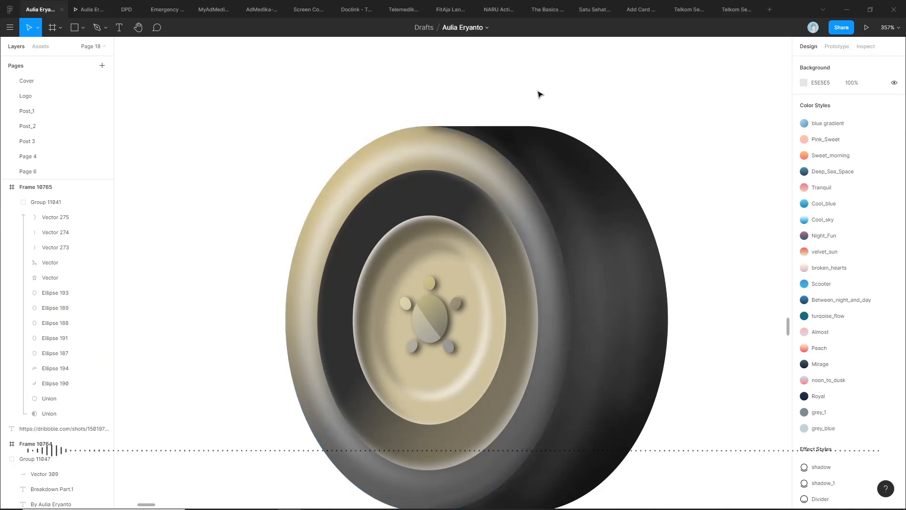
pyautogui.click(443, 158)
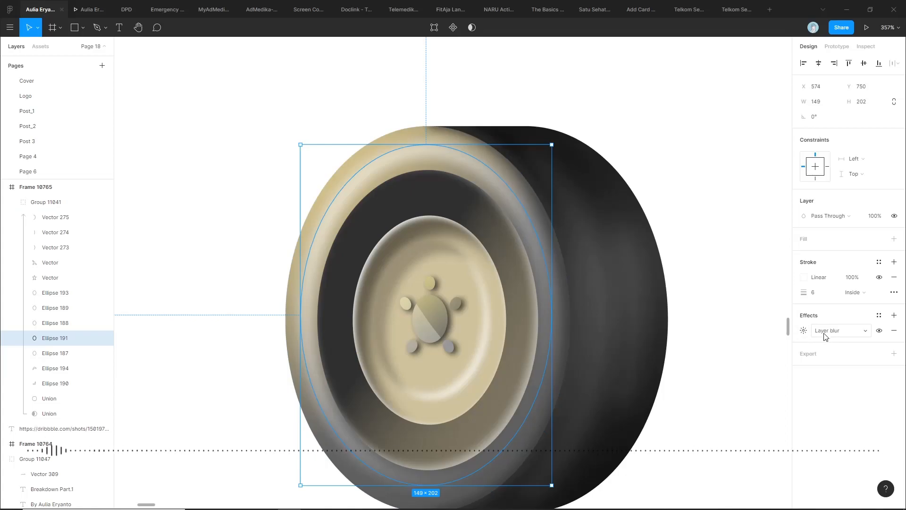
pyautogui.scroll(5, 370, 150)
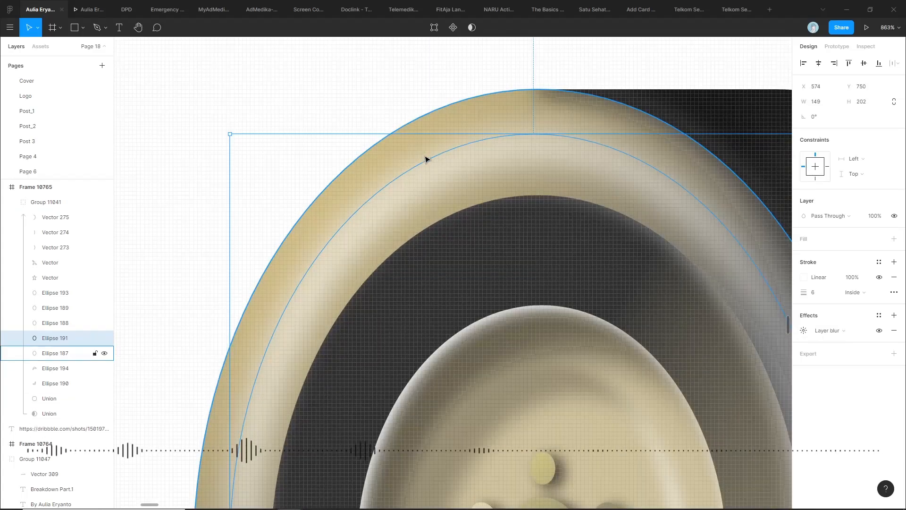
pyautogui.scroll(-2, 467, 126)
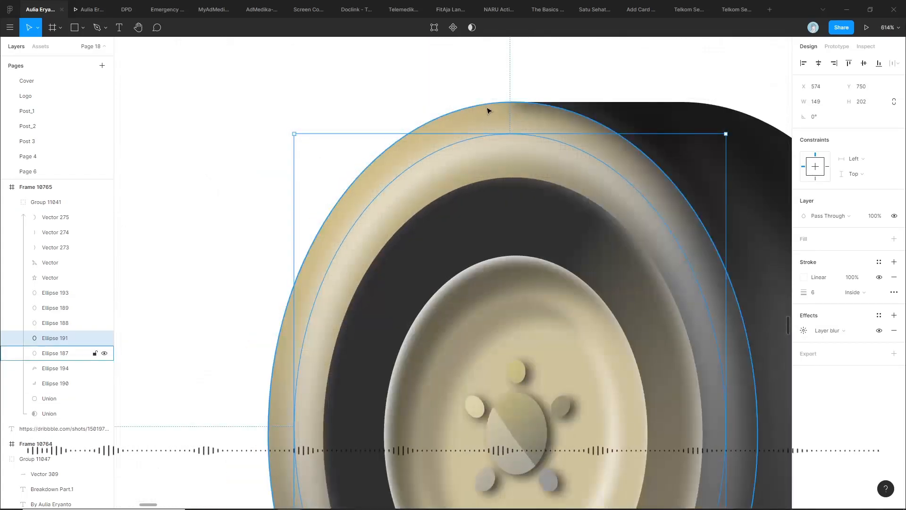
pyautogui.click(400, 99)
pyautogui.scroll(-1, 410, 99)
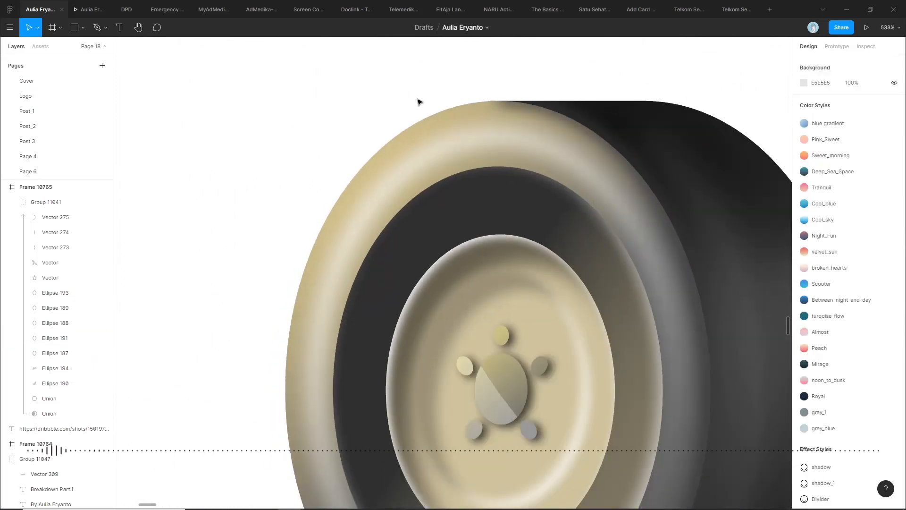
# - Move the blurred highlight ring, Ellipse 191, up to the tyre's outer edge at X 572, Y 738
pyautogui.click(438, 151)
pyautogui.moveTo(435, 131); pyautogui.dragTo(435, 123)
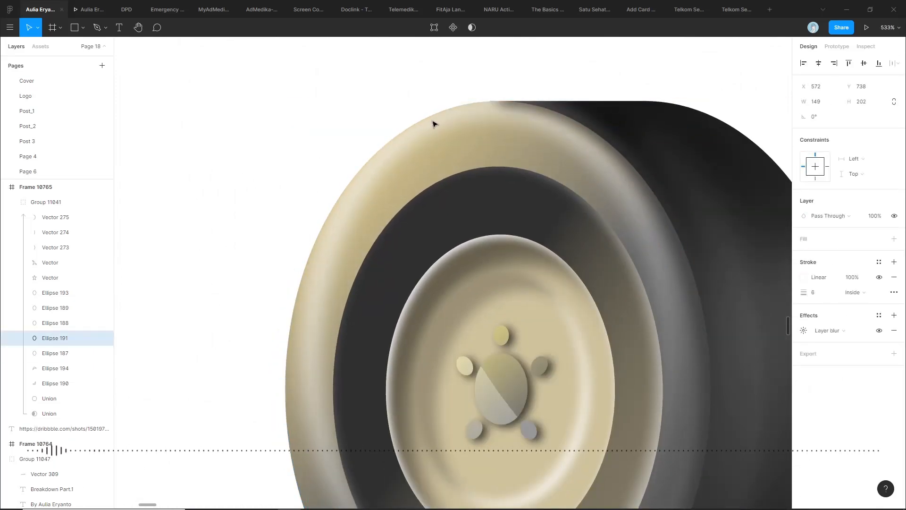
pyautogui.scroll(-6, 435, 123)
pyautogui.click(352, 132)
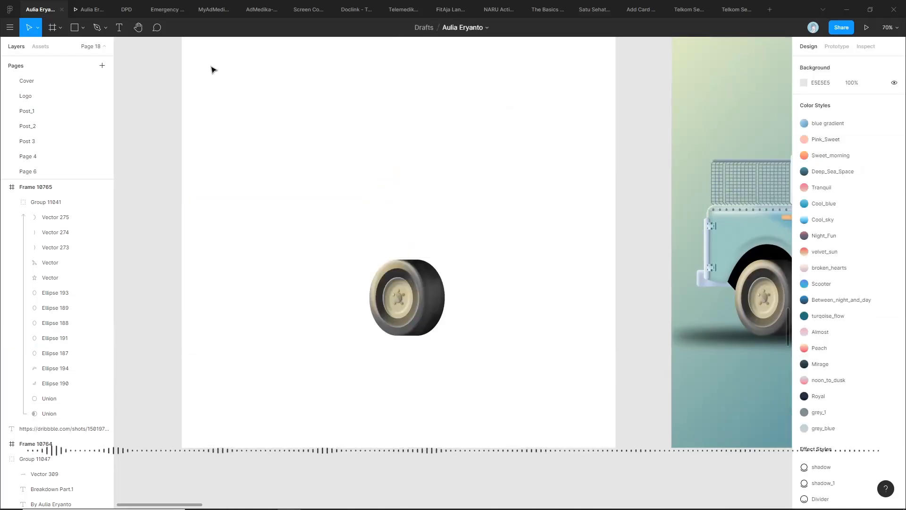
# - Set the fill of Frame 10765 behind the wheel to black, 000000
pyautogui.click(208, 56)
pyautogui.click(822, 272)
pyautogui.write('000000')
pyautogui.press('Return')
pyautogui.scroll(3, 398, 326)
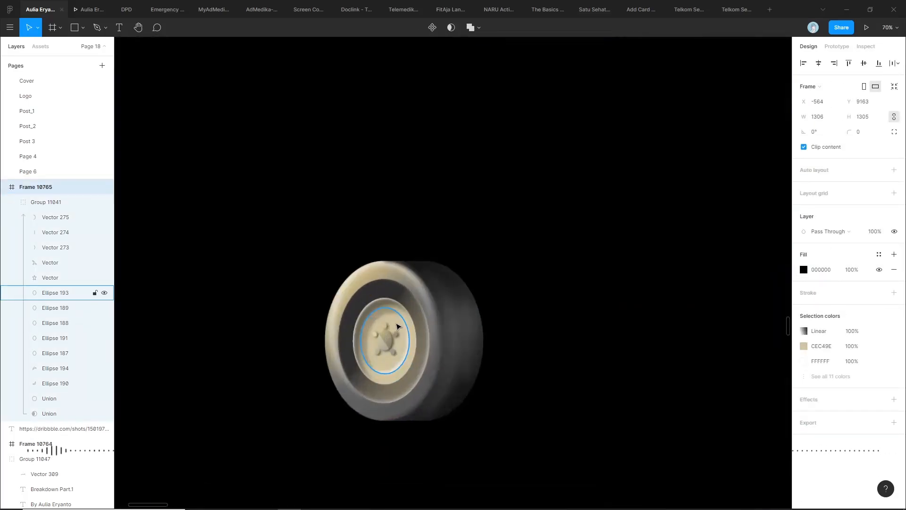
# - Nudge the blurred sidewall highlight ring, Ellipse 191, down to Y 739
pyautogui.scroll(2, 397, 326)
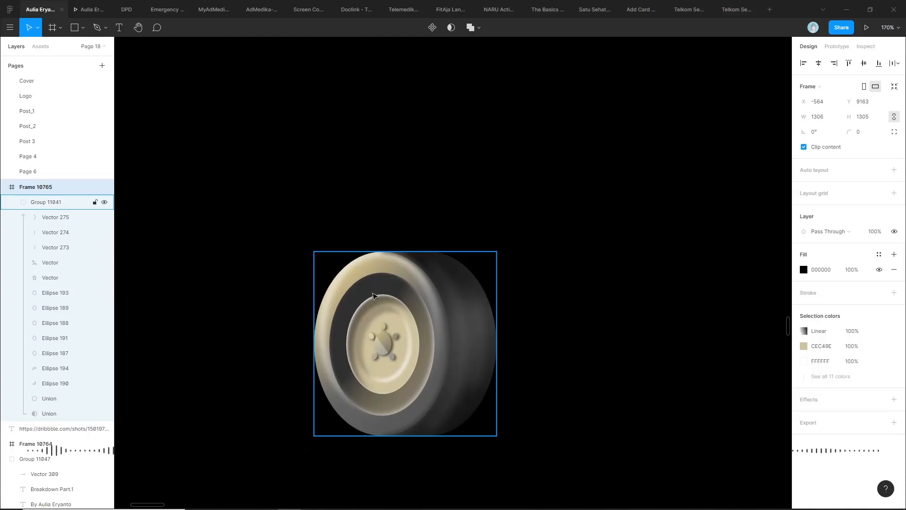
pyautogui.scroll(4, 373, 296)
pyautogui.keyDown('ctrl'); pyautogui.click(376, 249); pyautogui.keyUp('ctrl')
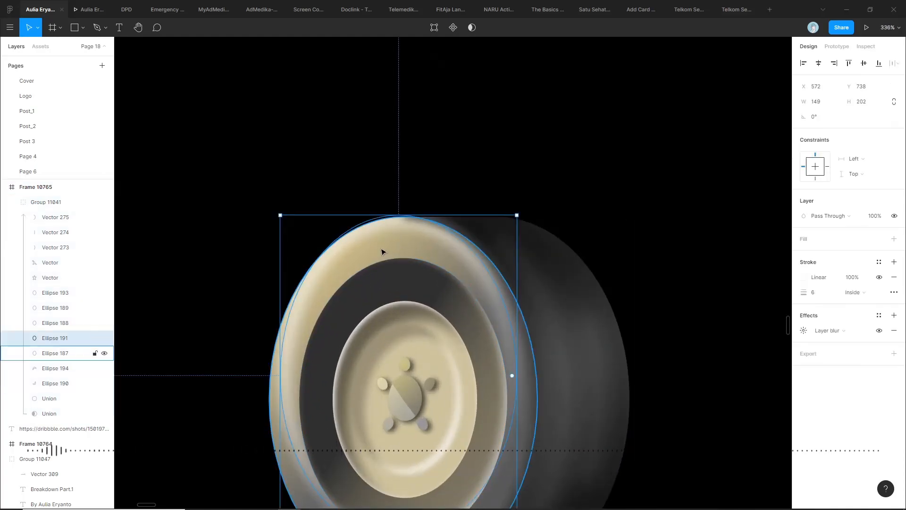
pyautogui.scroll(-1, 376, 249)
pyautogui.scroll(2, 355, 248)
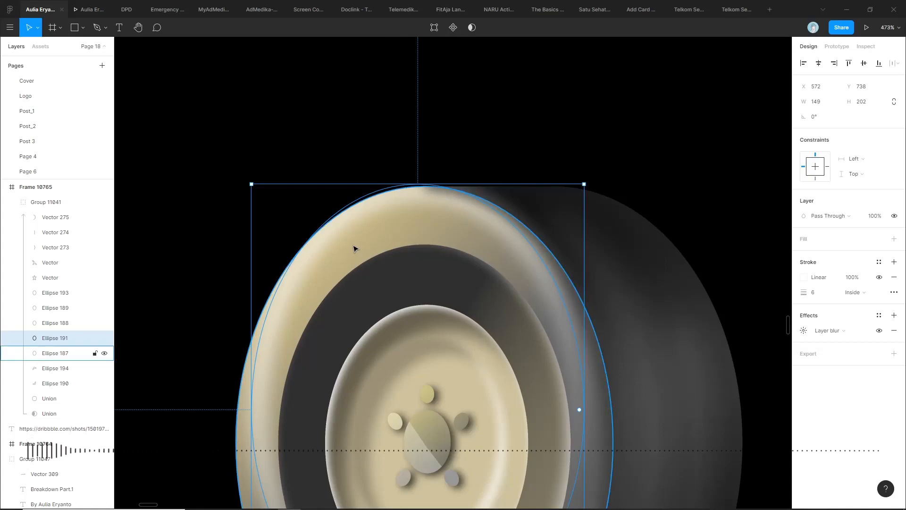
pyautogui.scroll(-2, 362, 225)
pyautogui.moveTo(375, 208)
pyautogui.mouseDown()
pyautogui.moveTo(362, 224)
pyautogui.moveTo(376, 210)
pyautogui.mouseUp()
pyautogui.scroll(-5, 376, 210)
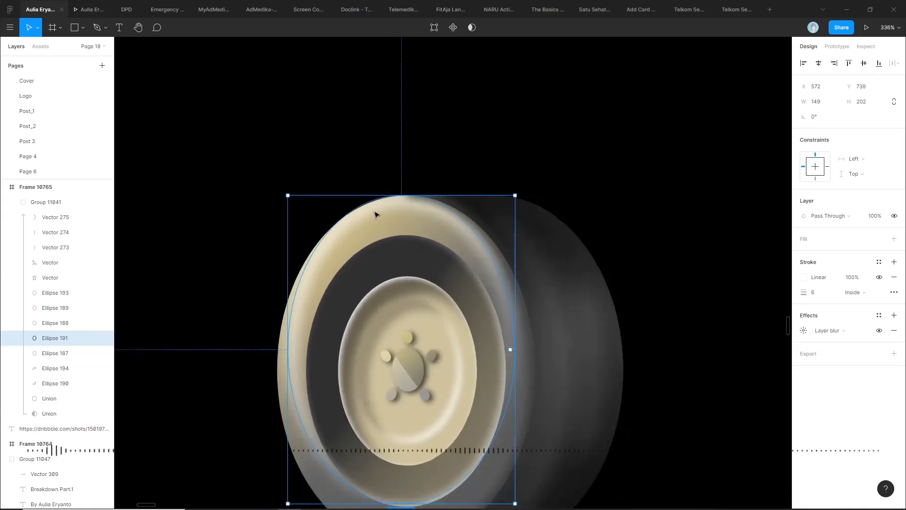
# - Undo the latest ring move and the frame's black fill, and return the highlight ring, Ellipse 191, to X 574, Y 753
pyautogui.hotkey('ctrl', 'z')
pyautogui.hotkey('ctrl', 'z')
pyautogui.hotkey('ctrl', 'z')
pyautogui.hotkey('ctrl', 'z')
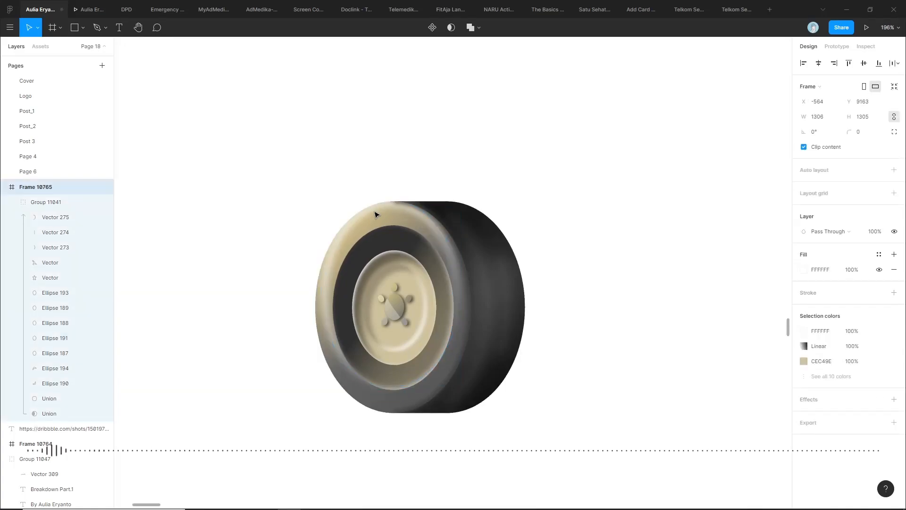
pyautogui.moveTo(380, 213); pyautogui.dragTo(378, 225)
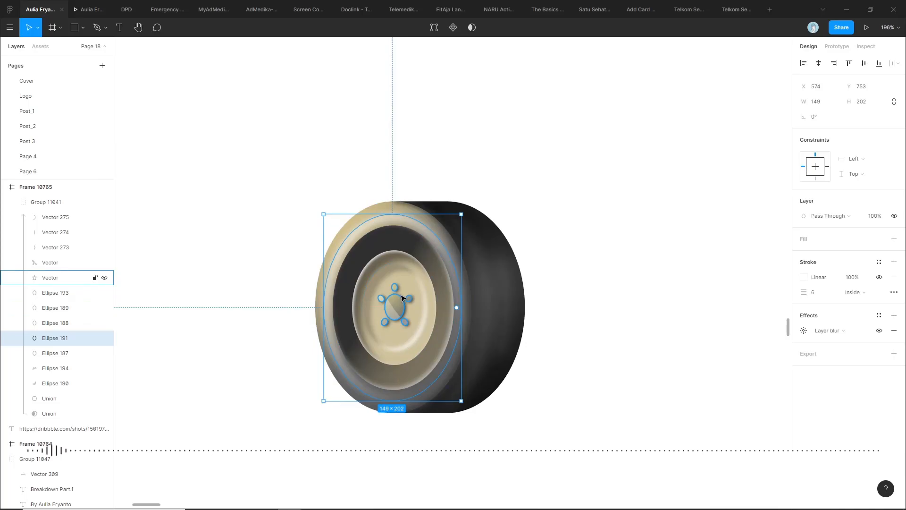
# - Inspect the dark inner ring, Ellipse 188, and the linear gradient stops filling the outer sidewall ellipse, Ellipse 187
pyautogui.scroll(5, 402, 297)
pyautogui.click(425, 202)
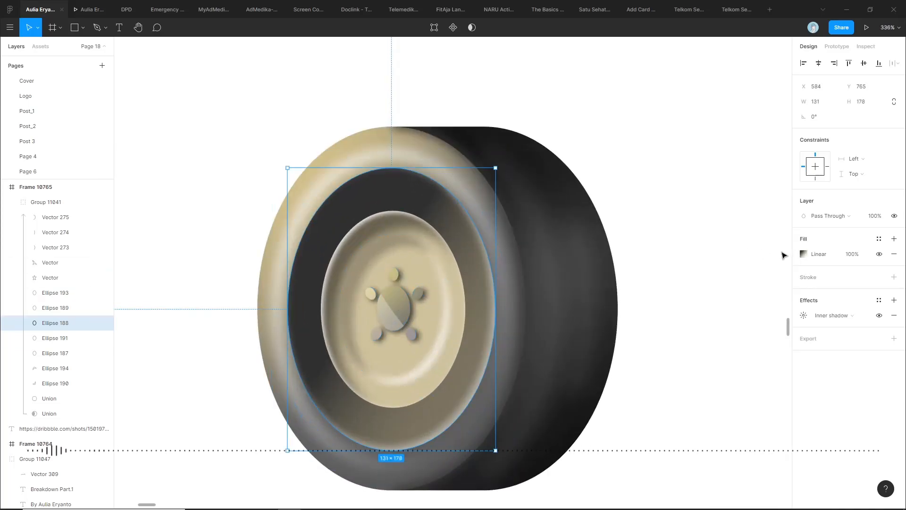
pyautogui.click(702, 264)
pyautogui.click(451, 222)
pyautogui.click(667, 184)
pyautogui.click(427, 145)
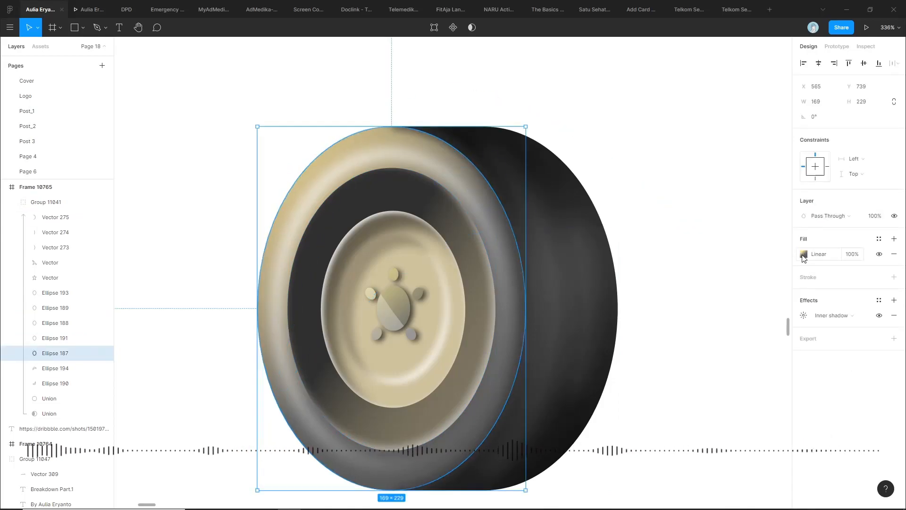
pyautogui.click(804, 254)
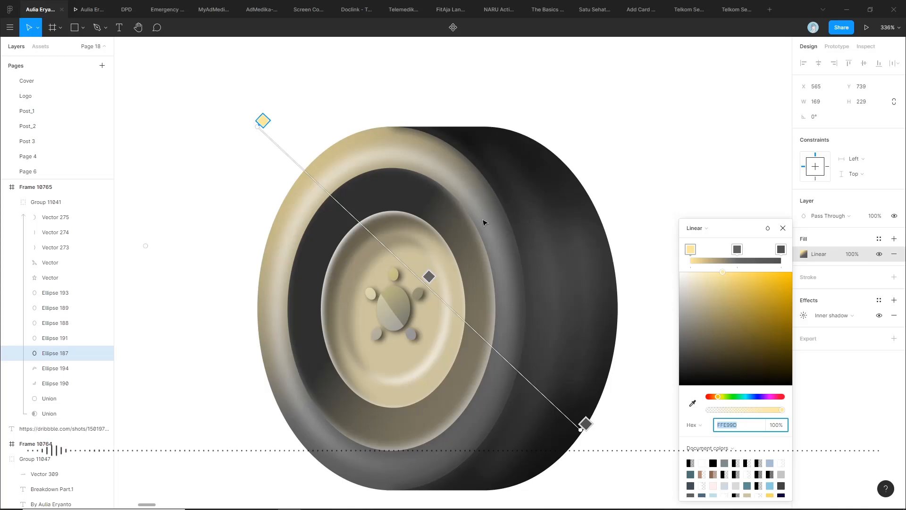
pyautogui.press('Escape')
# - Examine the sidewall ellipse, Ellipse 187, from different distances and compare the wheel copy with the wheels on the car illustration
pyautogui.scroll(-2, 644, 177)
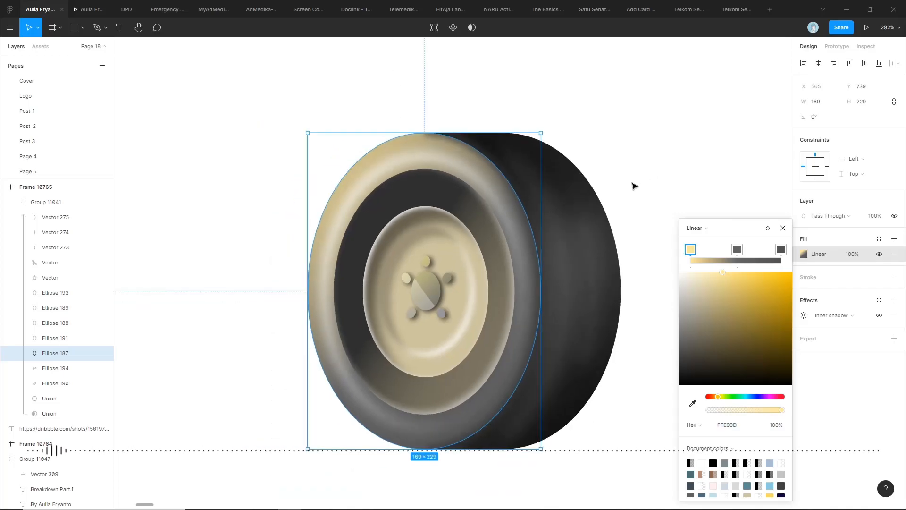
pyautogui.click(649, 162)
pyautogui.click(477, 170)
pyautogui.scroll(-4, 617, 142)
pyautogui.click(617, 142)
pyautogui.click(490, 188)
pyautogui.scroll(1, 500, 176)
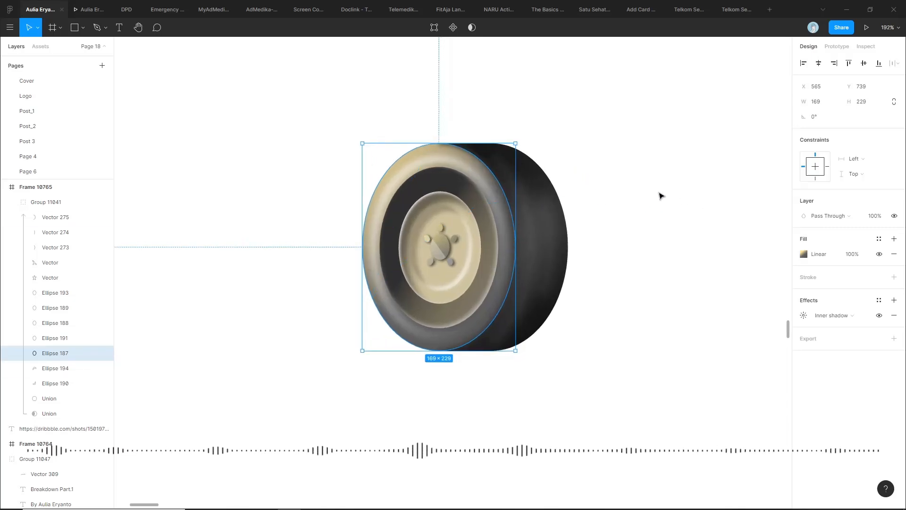
pyautogui.scroll(2, 593, 194)
pyautogui.scroll(-3, 605, 188)
pyautogui.moveTo(449, 162); pyautogui.dragTo(250, 254)
pyautogui.scroll(-7, 281, 127)
pyautogui.scroll(1, 637, 188)
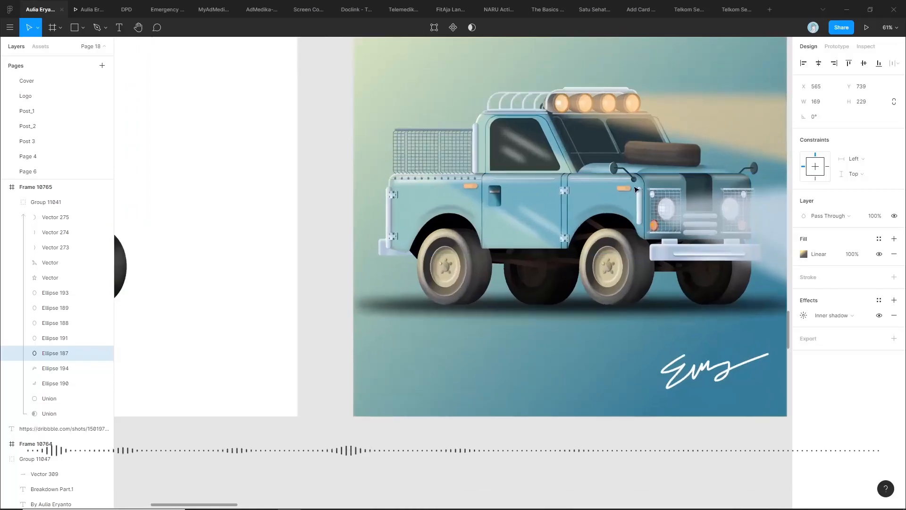
pyautogui.scroll(1, 637, 188)
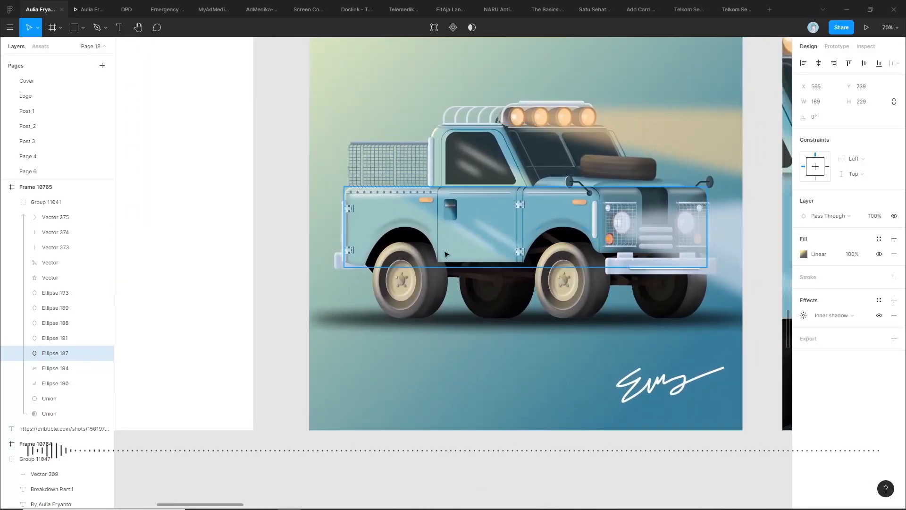
pyautogui.hotkey('shift', '2')
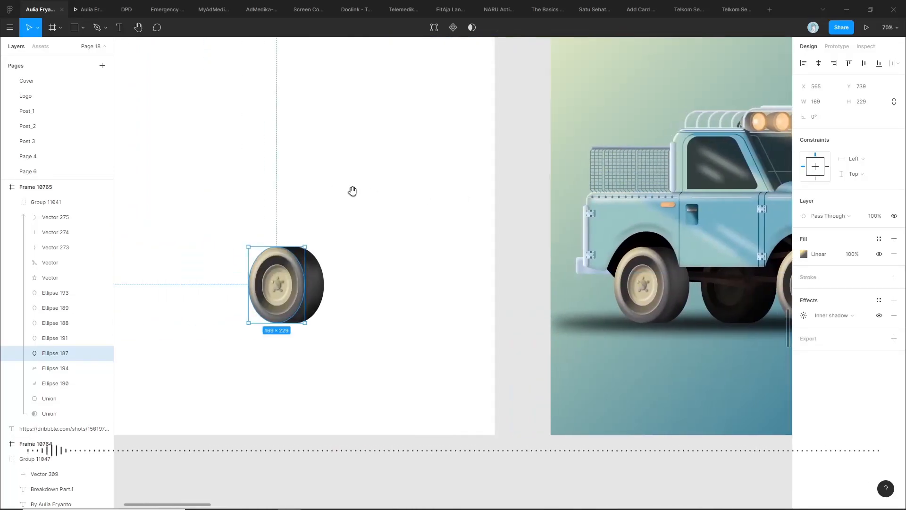
pyautogui.click(491, 249)
# - Hide the drop shadow on the Vector forming the wheel's hub and bolts
pyautogui.scroll(5, 368, 298)
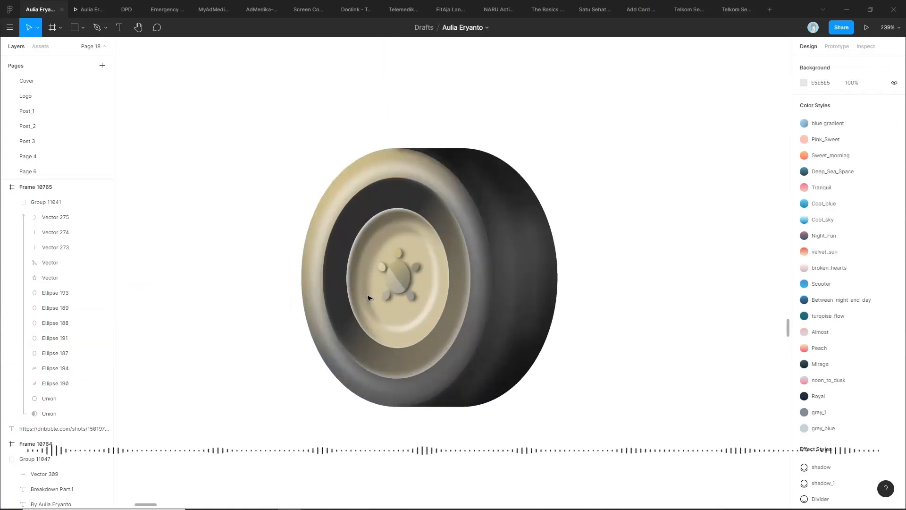
pyautogui.click(368, 298)
pyautogui.scroll(3, 373, 294)
pyautogui.click(405, 273)
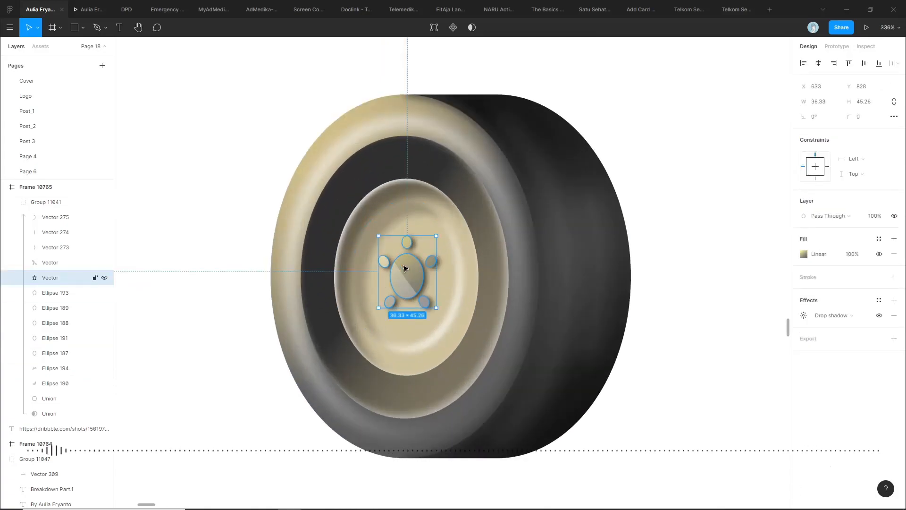
pyautogui.click(649, 210)
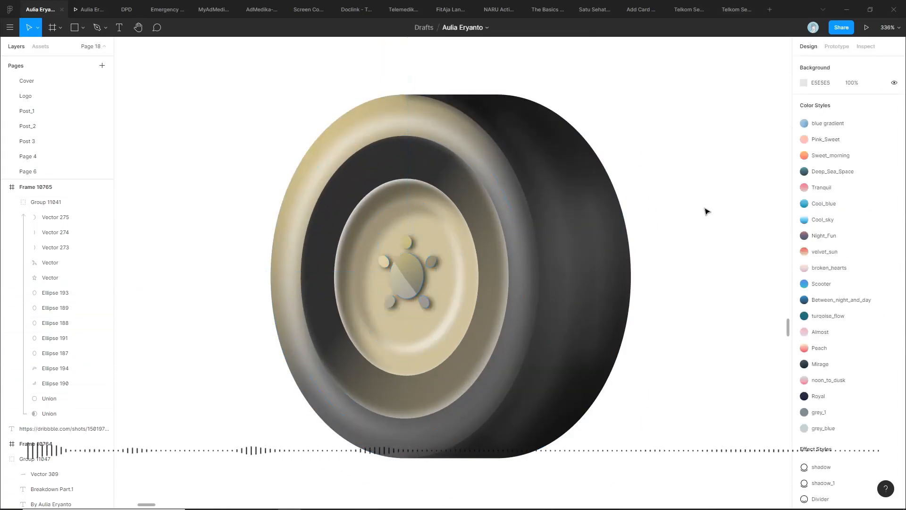
pyautogui.click(421, 269)
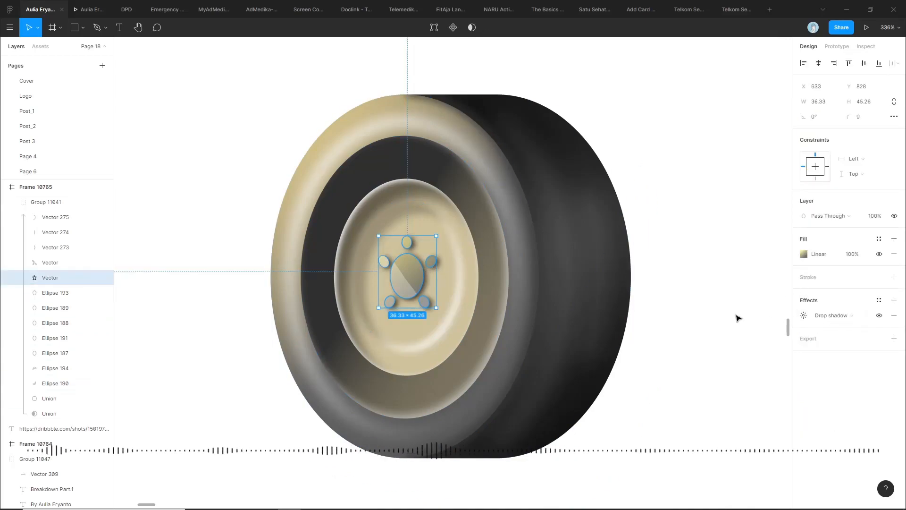
pyautogui.click(706, 219)
pyautogui.click(418, 260)
pyautogui.click(661, 212)
pyautogui.click(422, 263)
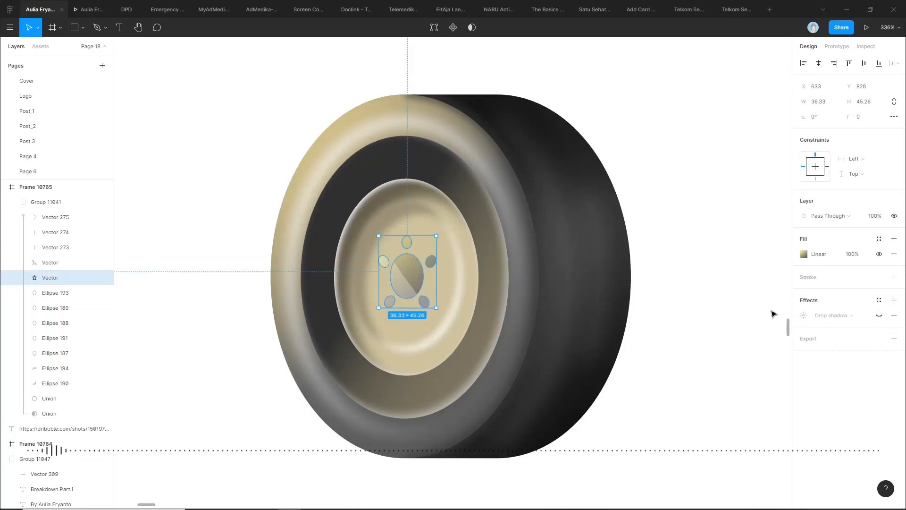
pyautogui.click(686, 284)
# - Compare the wheel from a distance without the hub's drop shadow, and show the shadow on the hub-and-bolts Vector again
pyautogui.scroll(-6, 685, 289)
pyautogui.moveTo(659, 349); pyautogui.dragTo(543, 338)
pyautogui.scroll(-3, 653, 327)
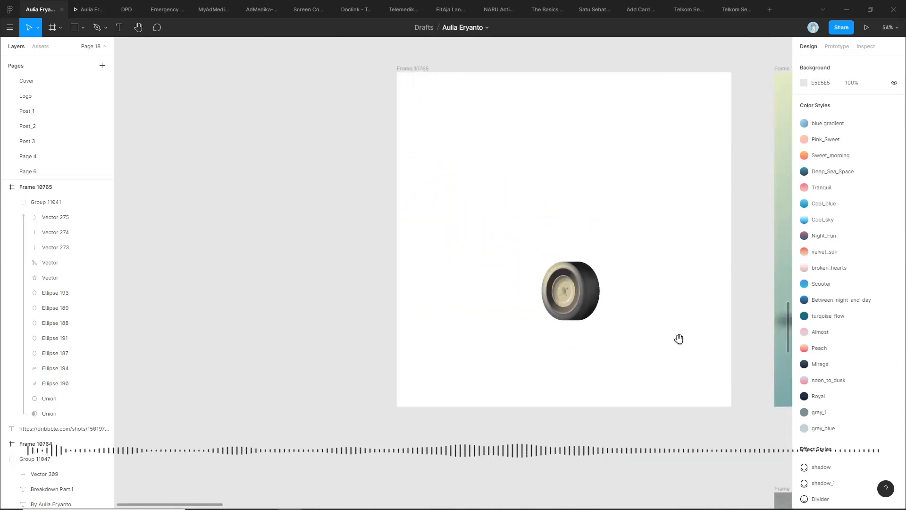
pyautogui.moveTo(682, 338); pyautogui.dragTo(520, 303)
pyautogui.scroll(-2, 480, 304)
pyautogui.scroll(4, 469, 306)
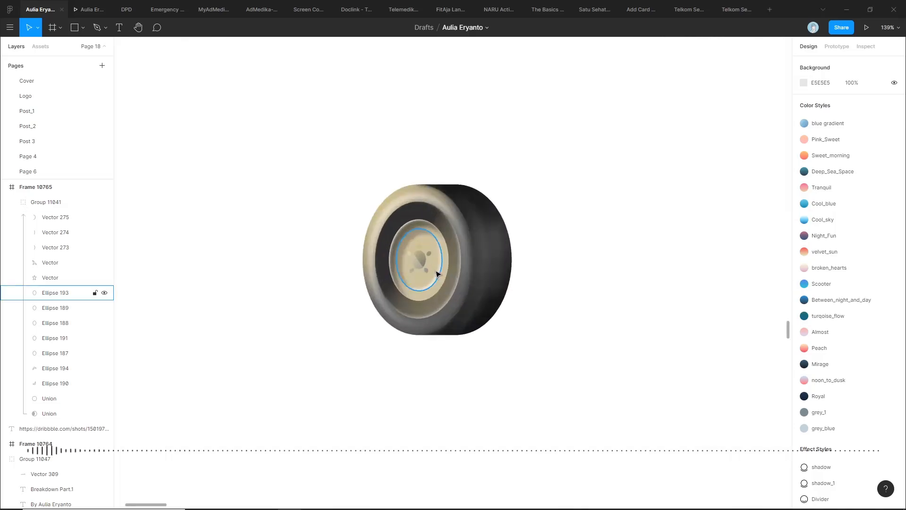
pyautogui.scroll(5, 439, 266)
pyautogui.keyDown('ctrl'); pyautogui.click(404, 249); pyautogui.keyUp('ctrl')
pyautogui.keyDown('ctrl'); pyautogui.click(408, 247); pyautogui.keyUp('ctrl')
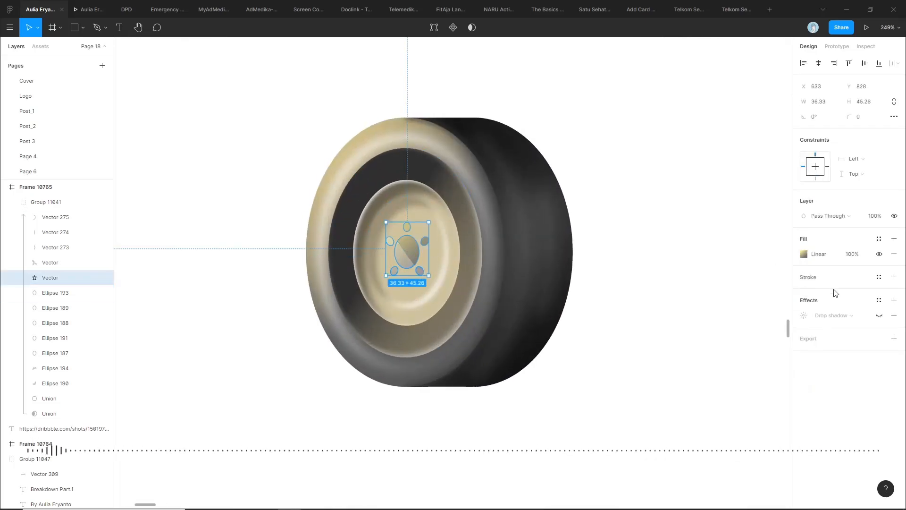
pyautogui.click(879, 316)
pyautogui.click(664, 288)
pyautogui.scroll(-5, 417, 270)
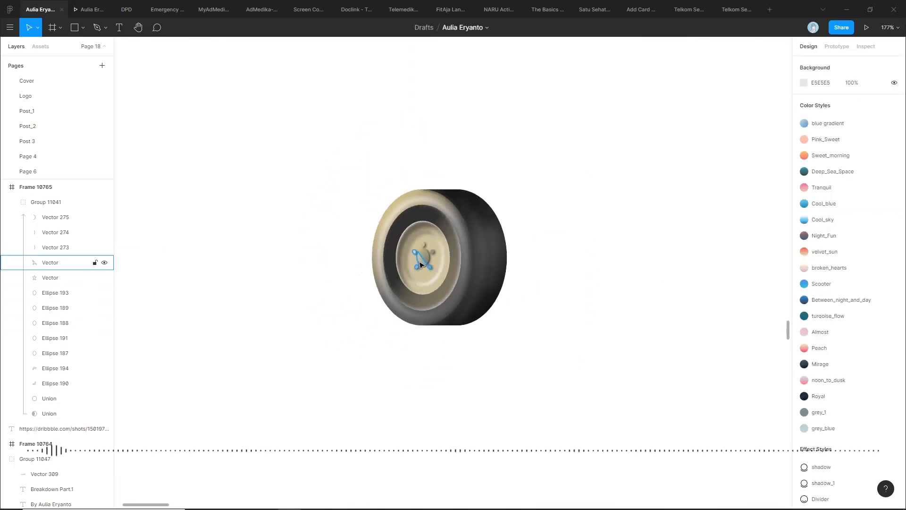
pyautogui.scroll(-3, 417, 271)
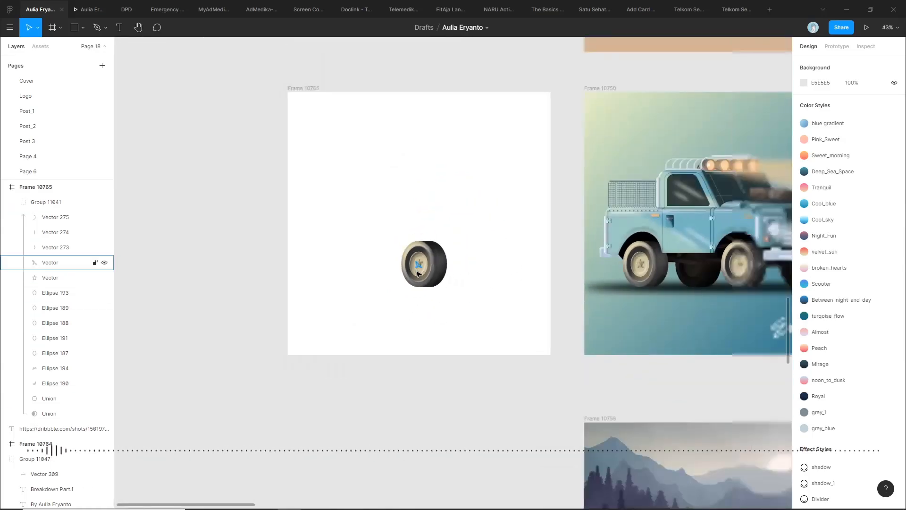
# - Check the effect types offered for the inner shadow of the outer sidewall ellipse, Ellipse 187, leaving Inner shadow selected
pyautogui.scroll(5, 425, 265)
pyautogui.click(436, 259)
pyautogui.scroll(3, 436, 259)
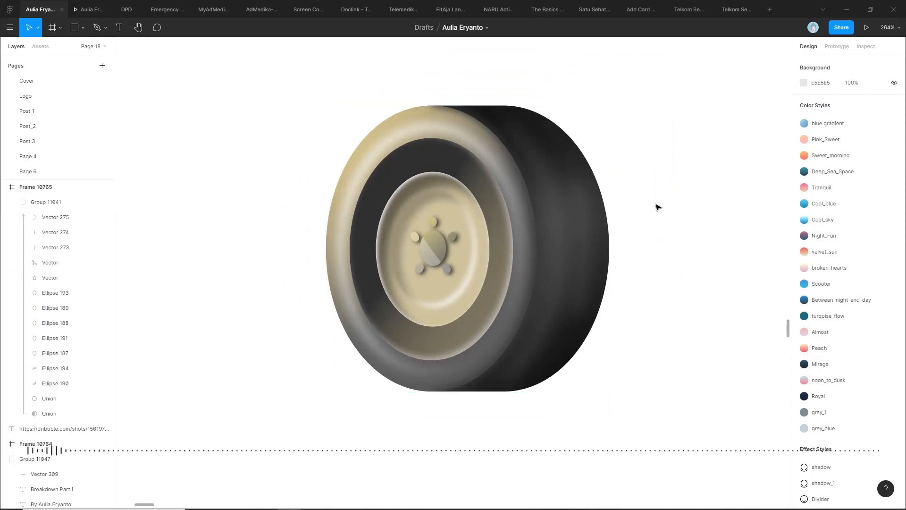
pyautogui.scroll(2, 487, 194)
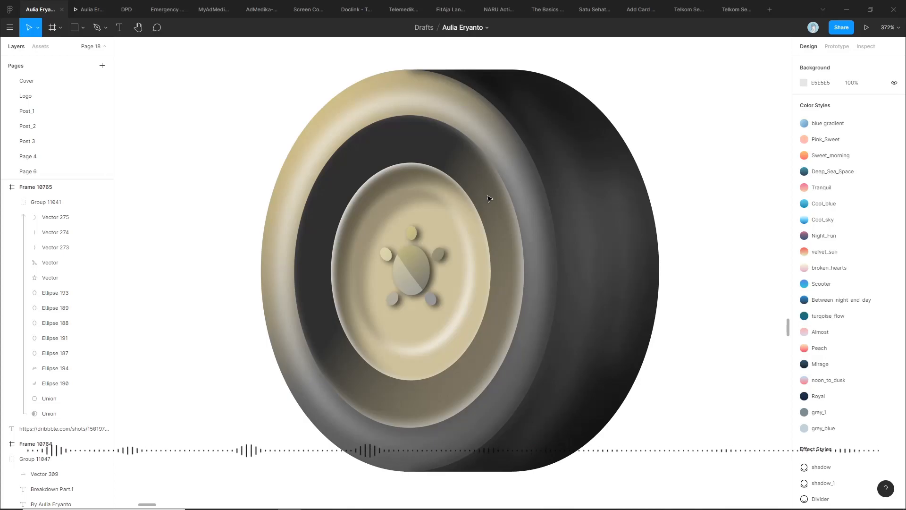
pyautogui.click(506, 143)
pyautogui.click(826, 323)
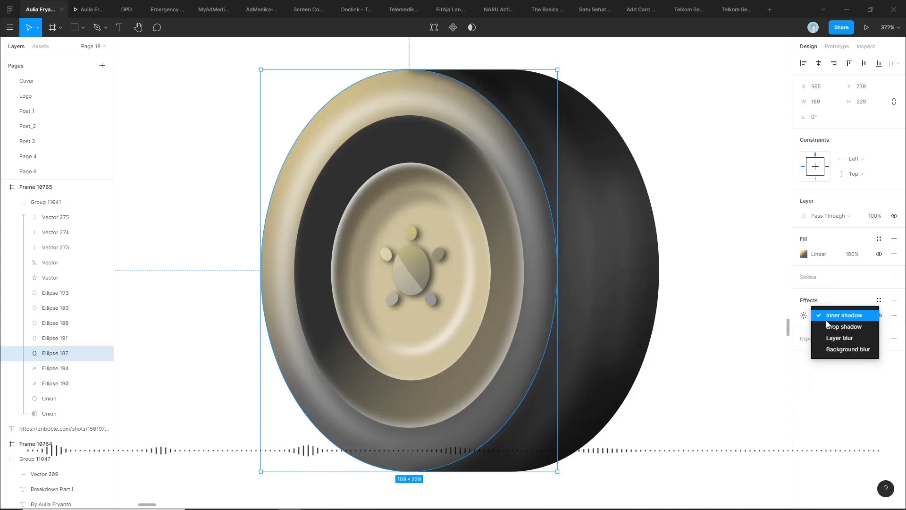
pyautogui.click(729, 241)
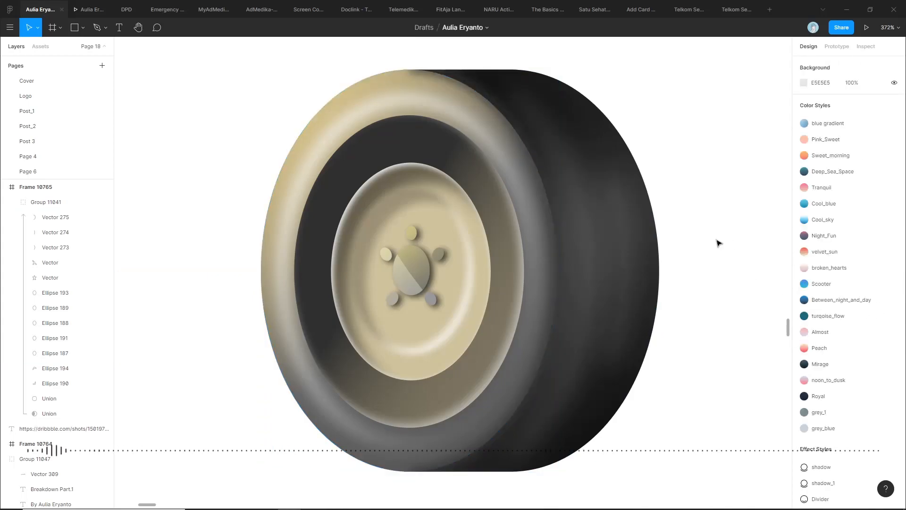
# - Examine the hub-and-bolts Vector's linear fill and drop shadow, and review how it reads on the whole wheel
pyautogui.click(424, 265)
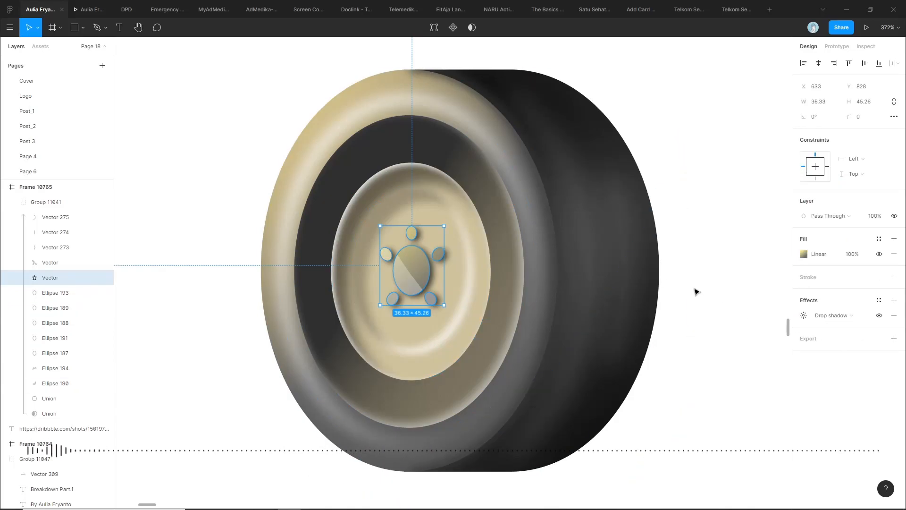
pyautogui.click(715, 268)
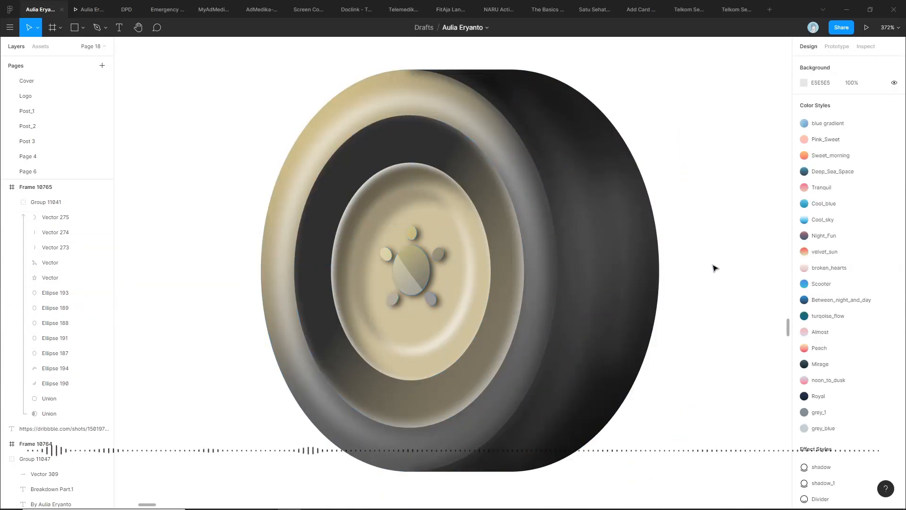
pyautogui.scroll(-3, 689, 284)
pyautogui.hscroll(3, 602, 335)
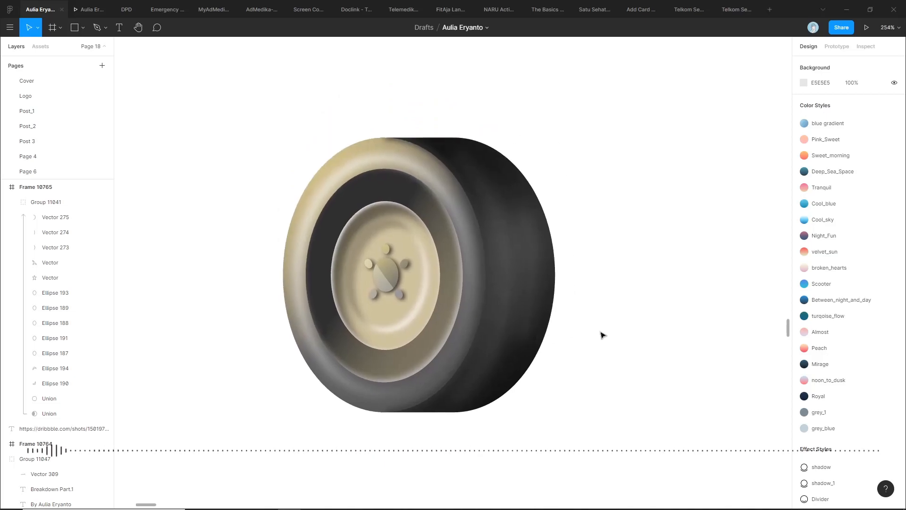
pyautogui.scroll(-3, 602, 335)
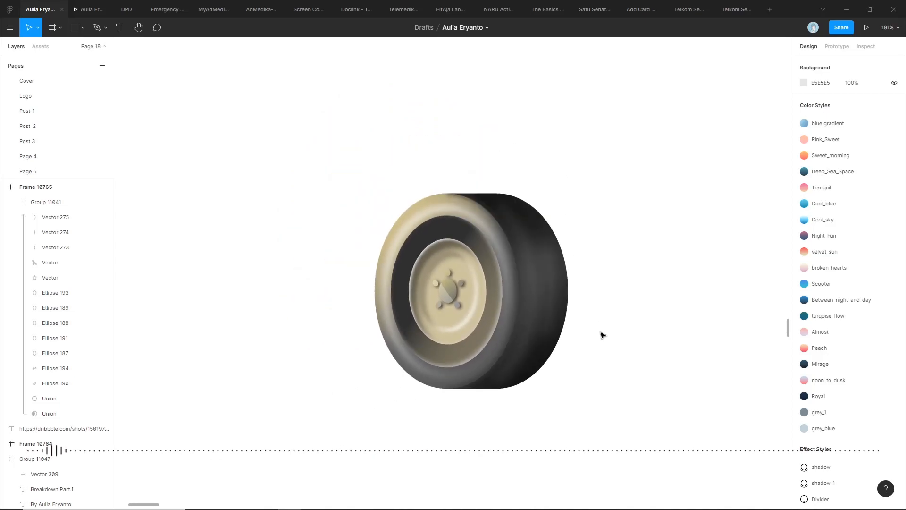
# - Inspect the linear gradient fill of the blurred shading shape over the tyre tread, Ellipse 194
pyautogui.scroll(3, 598, 334)
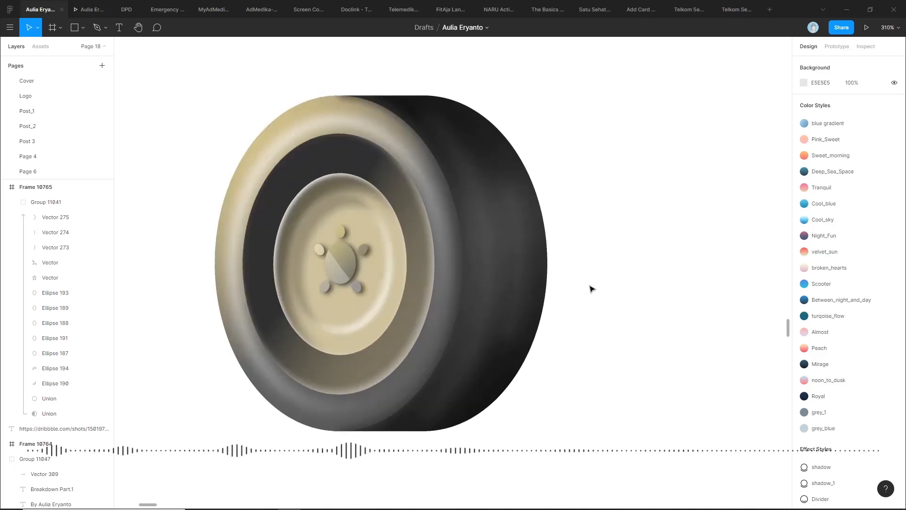
pyautogui.click(450, 122)
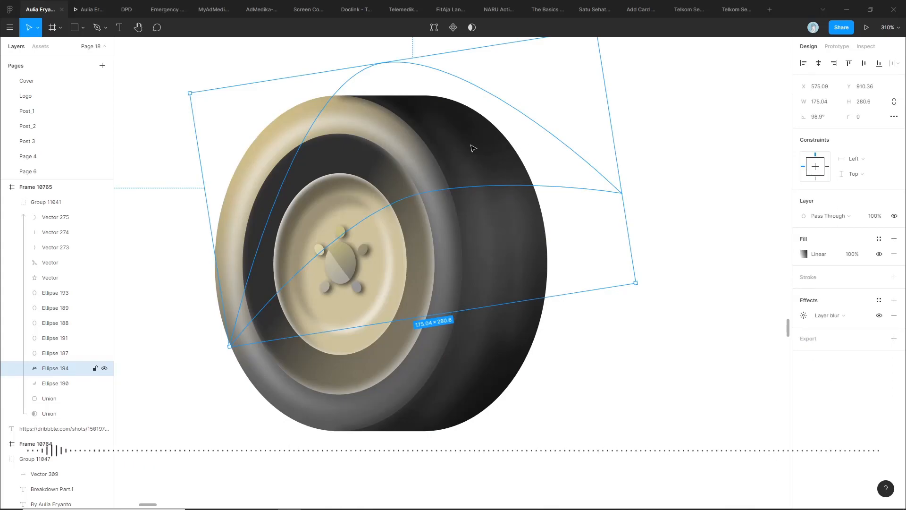
pyautogui.click(804, 255)
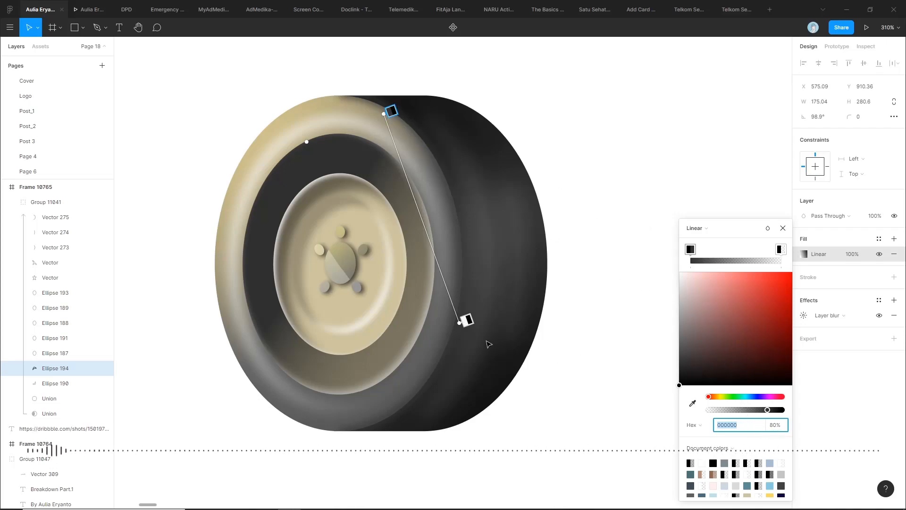
# - Check the end stop of the gradient on the tyre tread's shading shape, close the fill settings and view the whole wheel
pyautogui.click(466, 320)
pyautogui.press('Escape')
pyautogui.press('Escape')
pyautogui.scroll(-5, 612, 381)
pyautogui.scroll(-5, 612, 382)
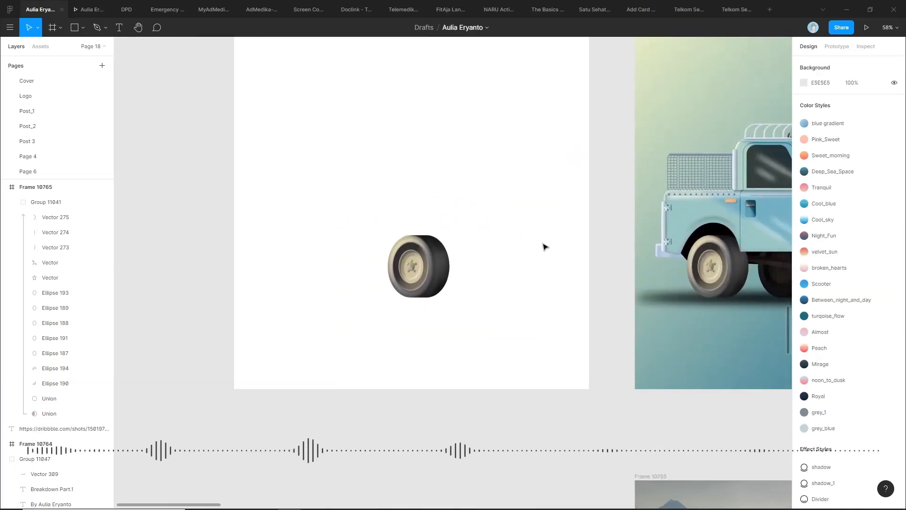
# - Duplicate the car body group from Frame 10750 and place the copy above the wheel in Frame 10765
pyautogui.moveTo(545, 246); pyautogui.dragTo(452, 283)
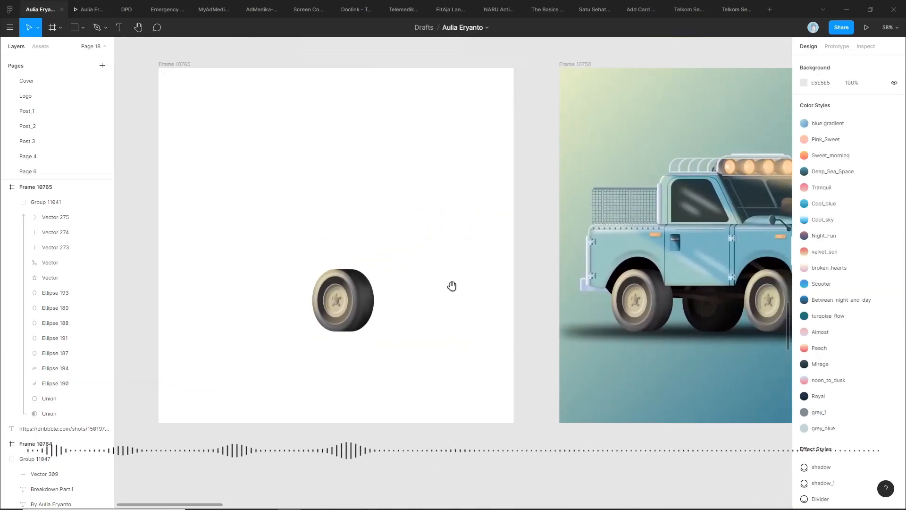
pyautogui.click(696, 259)
pyautogui.hotkey('ctrl', 'd')
pyautogui.moveTo(710, 267); pyautogui.dragTo(332, 180)
pyautogui.click(332, 181)
pyautogui.hscroll(-3, 378, 151)
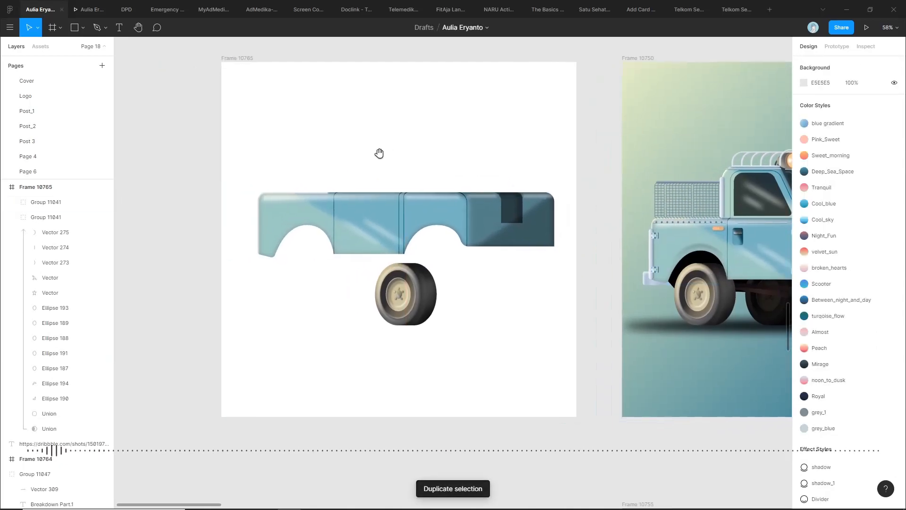
# - Inspect the white fill and layer blur of the highlight strip along the body's upper edge, Vector 280
pyautogui.scroll(4, 381, 164)
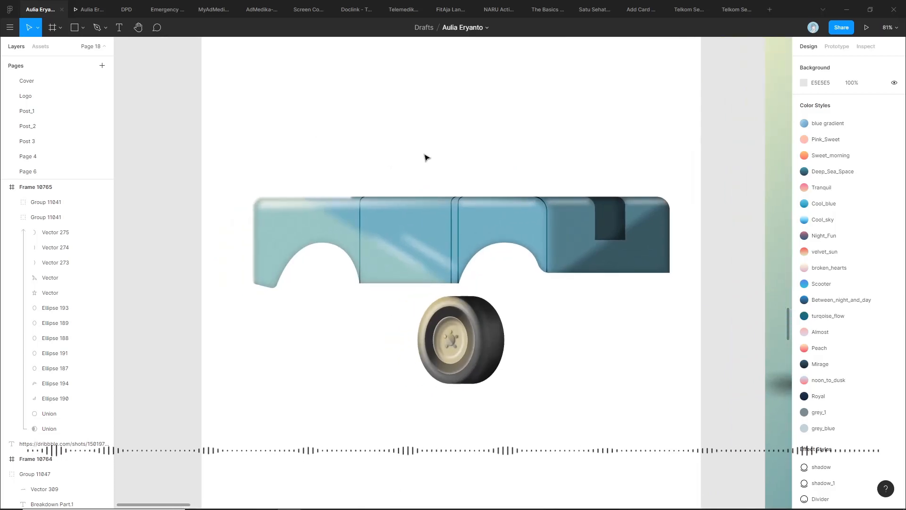
pyautogui.click(434, 225)
pyautogui.click(451, 146)
pyautogui.click(424, 203)
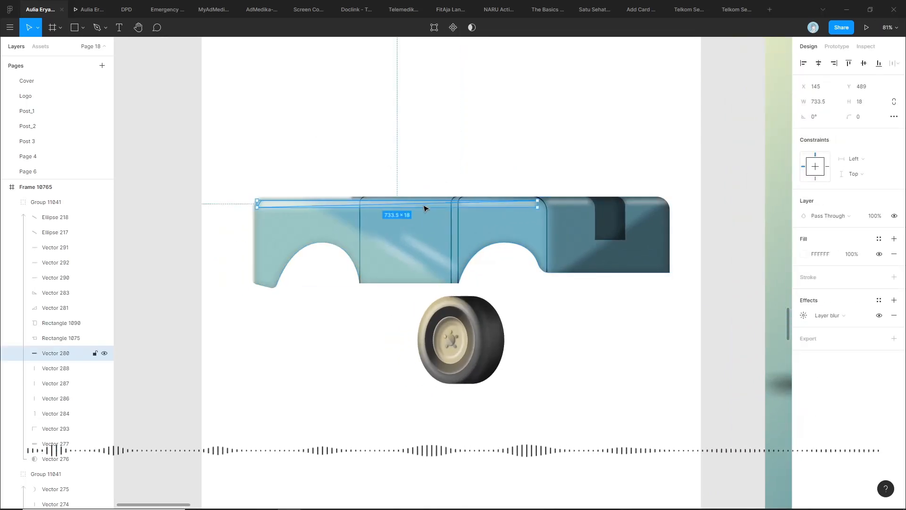
pyautogui.click(436, 220)
pyautogui.scroll(5, 434, 188)
pyautogui.click(435, 189)
pyautogui.click(415, 223)
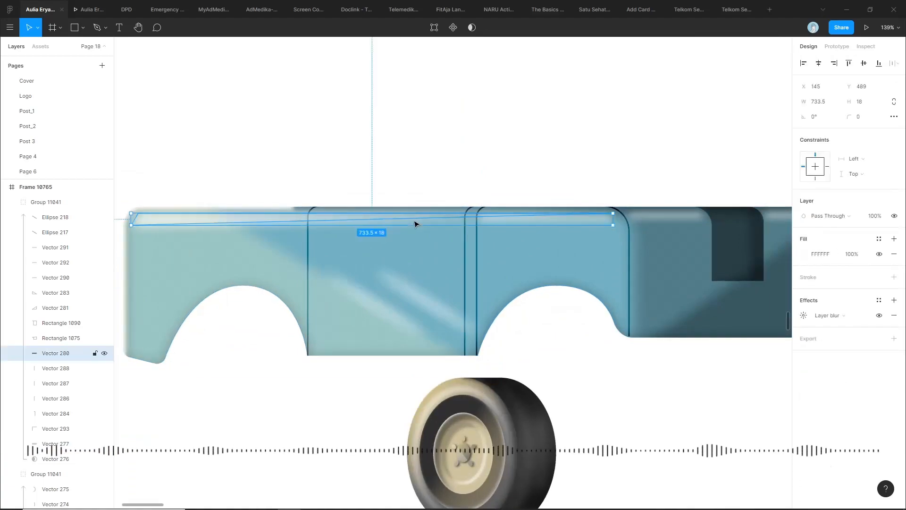
# - Place a copy of the body's base shape, Vector 277, above the body group in Frame 10765 and remove its inner shadow
pyautogui.click(449, 253)
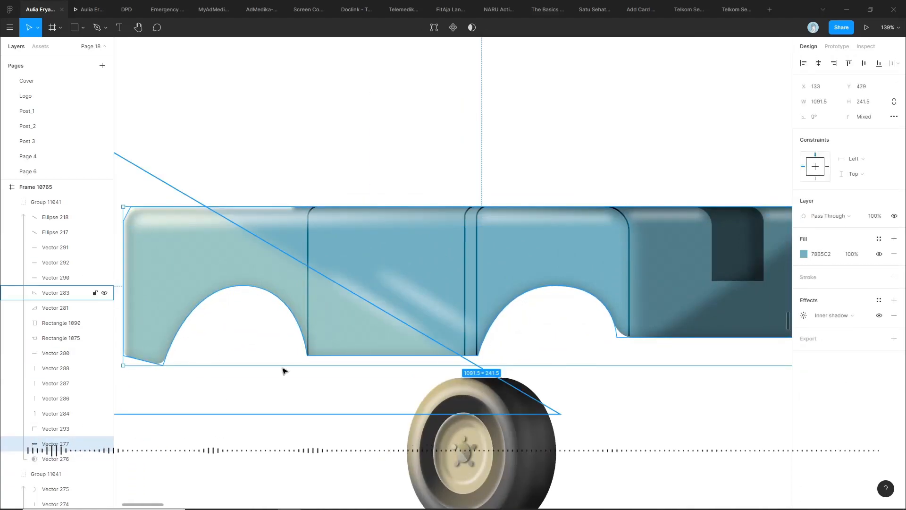
pyautogui.hotkey('ctrl', 'c')
pyautogui.click(451, 146)
pyautogui.scroll(-7, 451, 146)
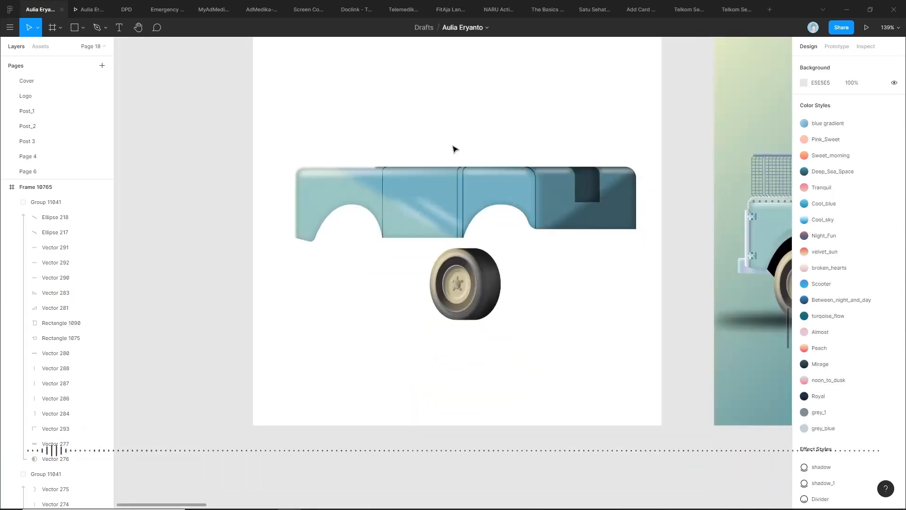
pyautogui.hotkey('ctrl', 'v')
pyautogui.scroll(3, 455, 104)
pyautogui.click(893, 331)
pyautogui.scroll(3, 397, 182)
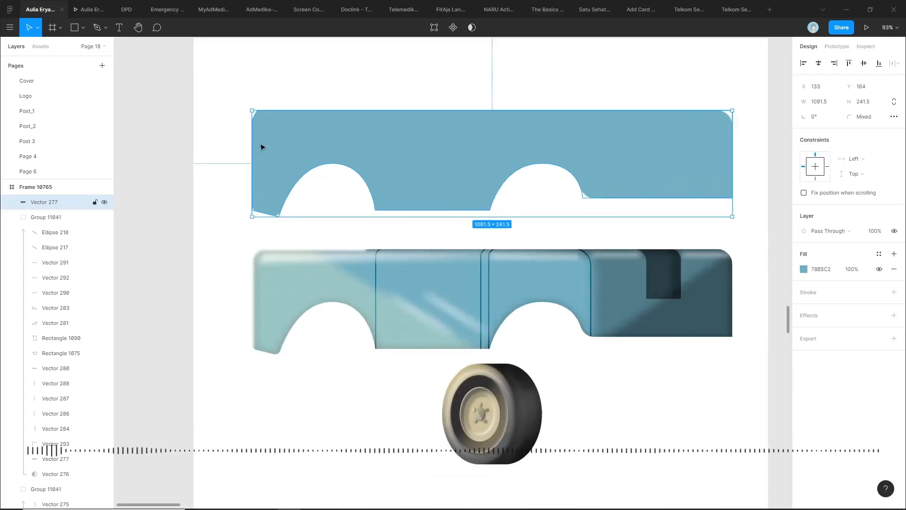
pyautogui.scroll(1, 496, 127)
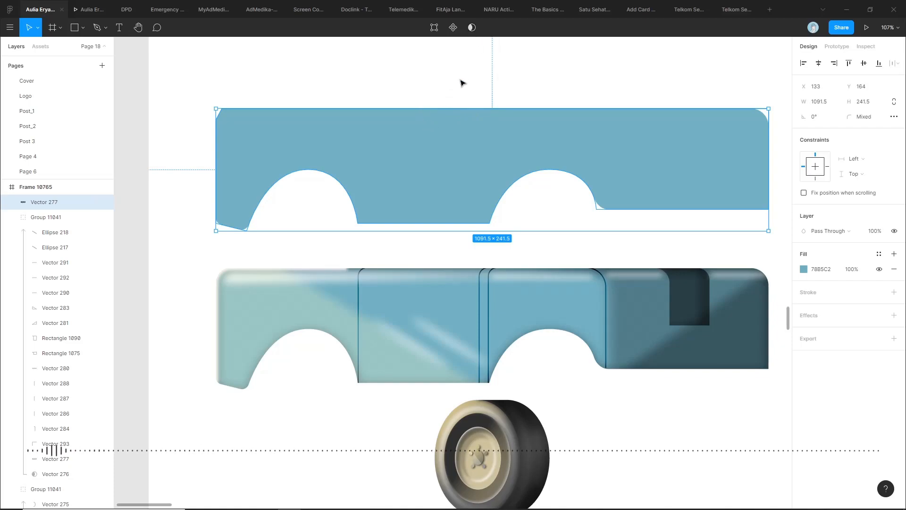
pyautogui.scroll(1, 460, 84)
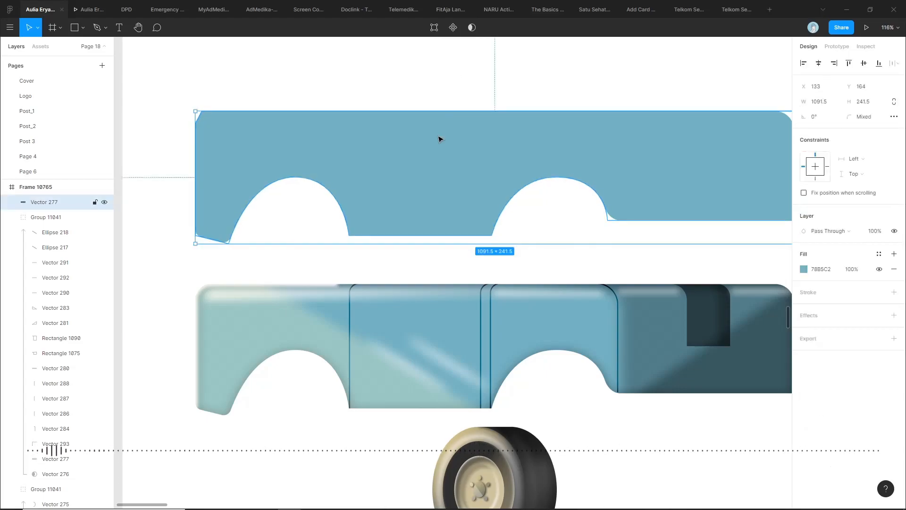
# - Delete the flat copy of the base shape above the body group
pyautogui.press('Delete')
pyautogui.scroll(-1, 439, 139)
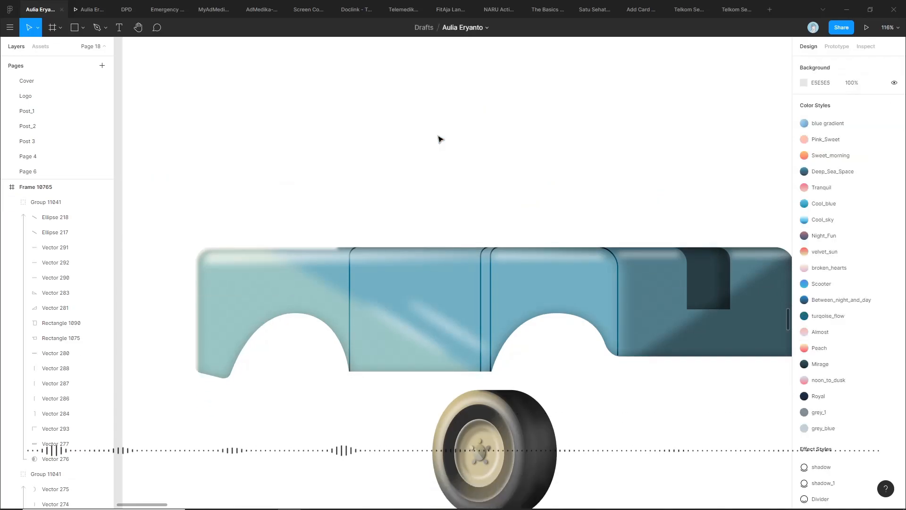
pyautogui.scroll(-1, 439, 139)
pyautogui.scroll(3, 375, 164)
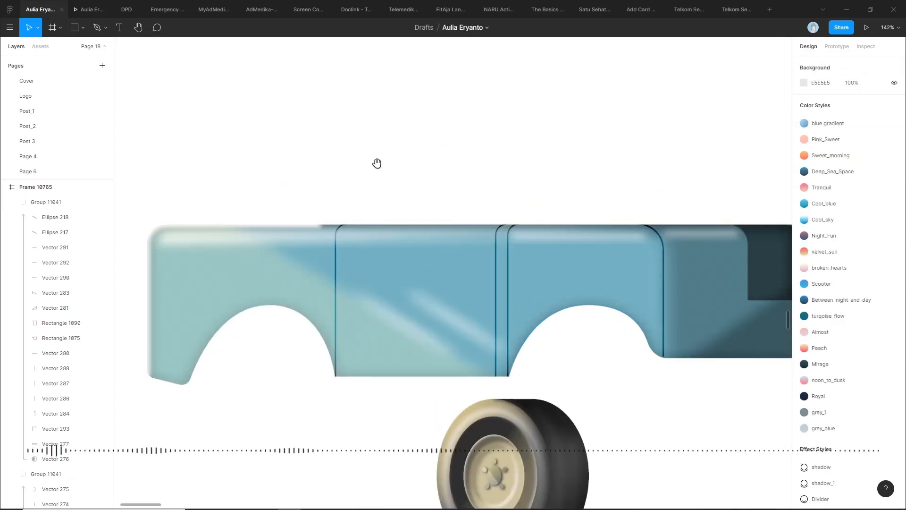
# - Inspect the fill and layer blur settings of the diagonal light reflection on the body, Vector 283
pyautogui.click(308, 251)
pyautogui.moveTo(214, 261); pyautogui.dragTo(307, 254)
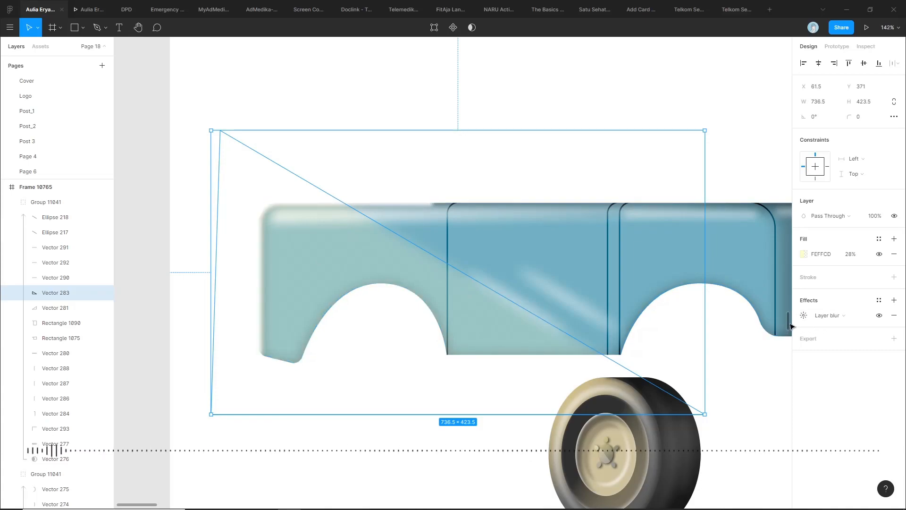
pyautogui.click(804, 316)
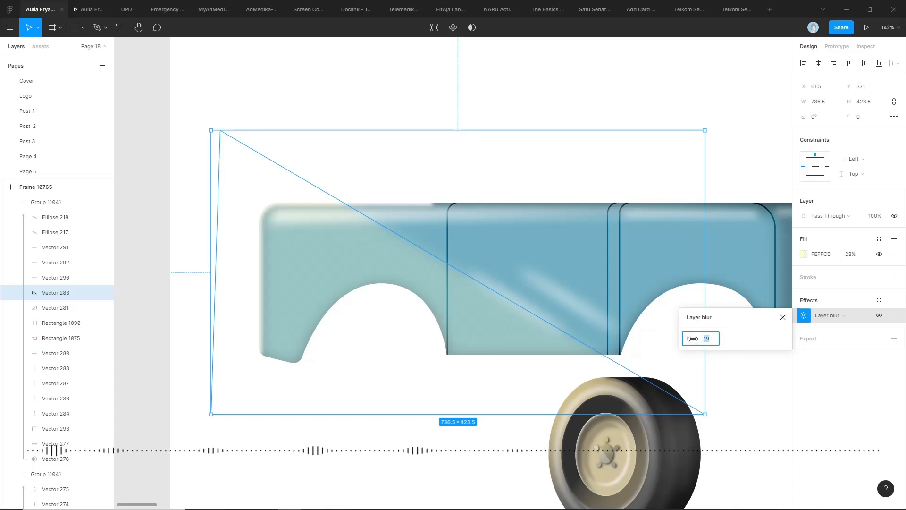
pyautogui.click(735, 175)
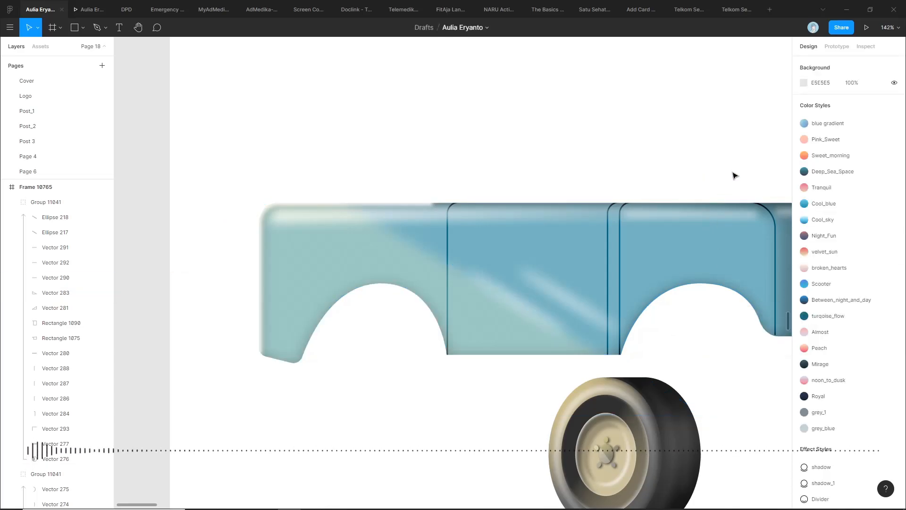
# - Compare the body copy's base shape, Vector 277, with its inner shadow hidden and shown
pyautogui.moveTo(630, 162); pyautogui.dragTo(581, 156)
pyautogui.click(485, 232)
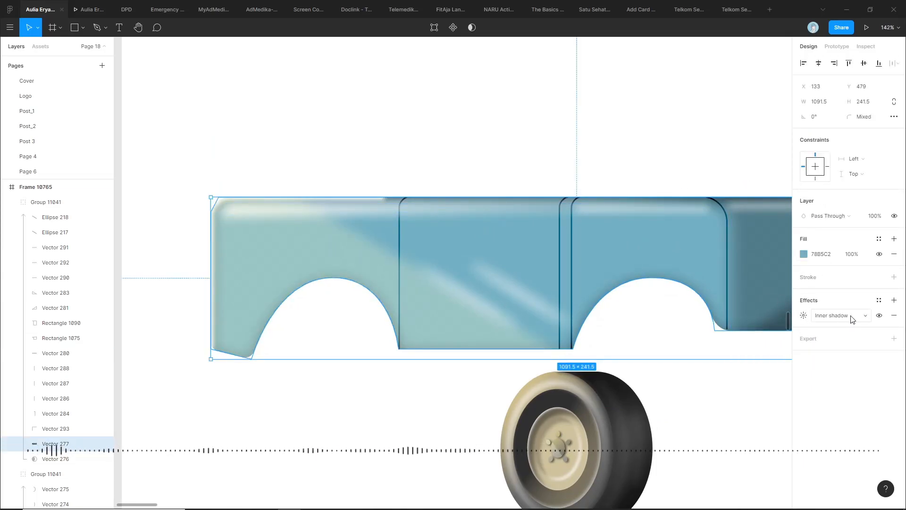
pyautogui.click(713, 151)
pyautogui.hscroll(3, 533, 243)
pyautogui.click(534, 242)
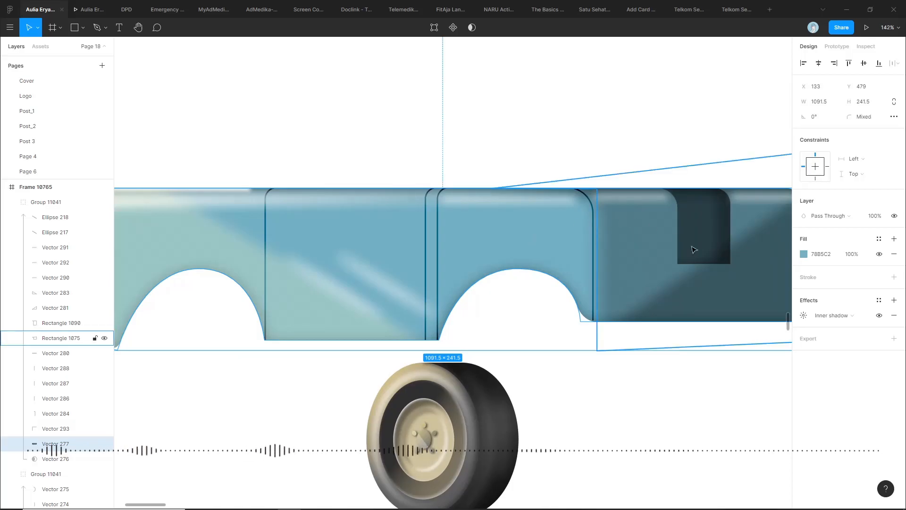
pyautogui.click(879, 316)
pyautogui.click(879, 315)
pyautogui.click(878, 316)
pyautogui.click(878, 316)
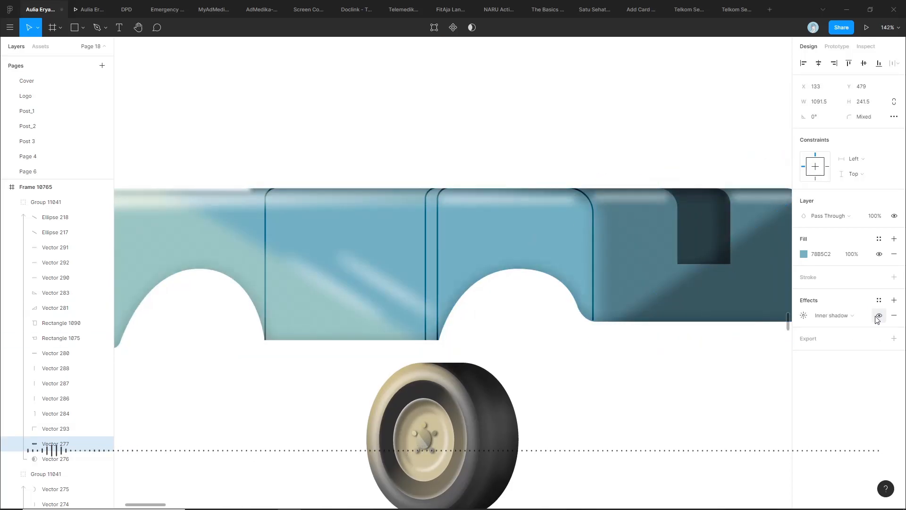
# - Hide the inner shadow of the body's base shape in the full car illustration, Frame 10750, and review the car without it
pyautogui.scroll(-5, 678, 370)
pyautogui.hscroll(5, 631, 348)
pyautogui.click(631, 348)
pyautogui.scroll(6, 628, 283)
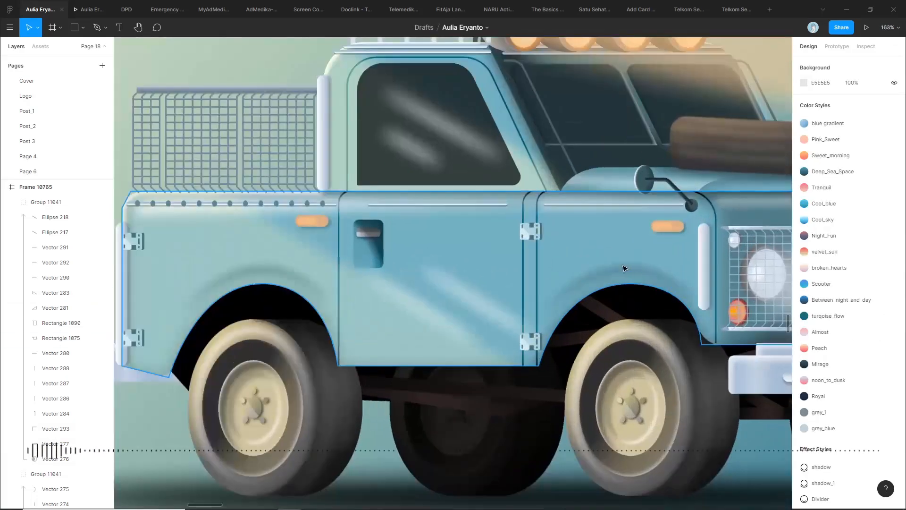
pyautogui.click(496, 250)
pyautogui.scroll(1, 491, 266)
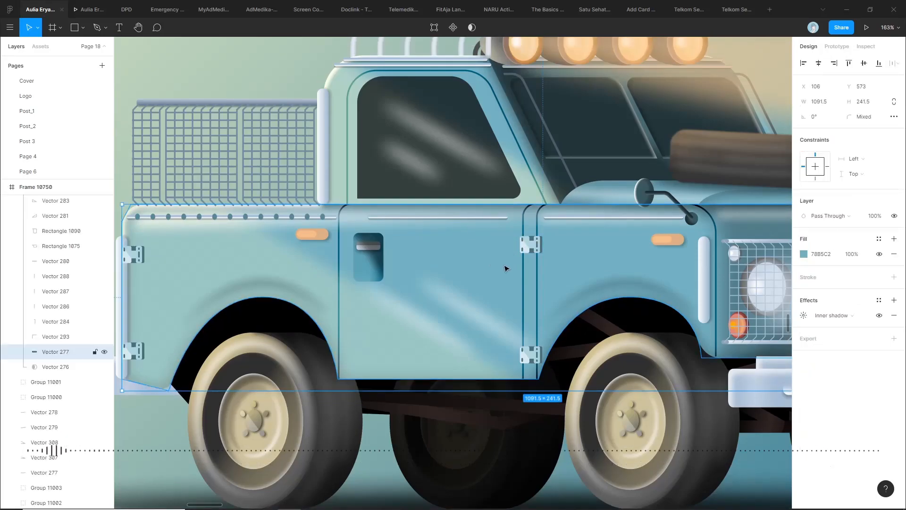
pyautogui.click(878, 315)
pyautogui.scroll(-5, 625, 293)
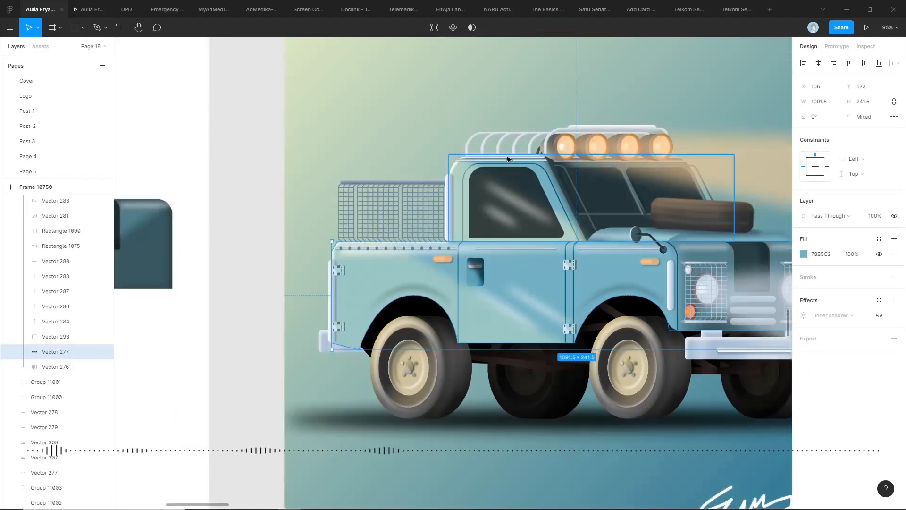
pyautogui.click(397, 97)
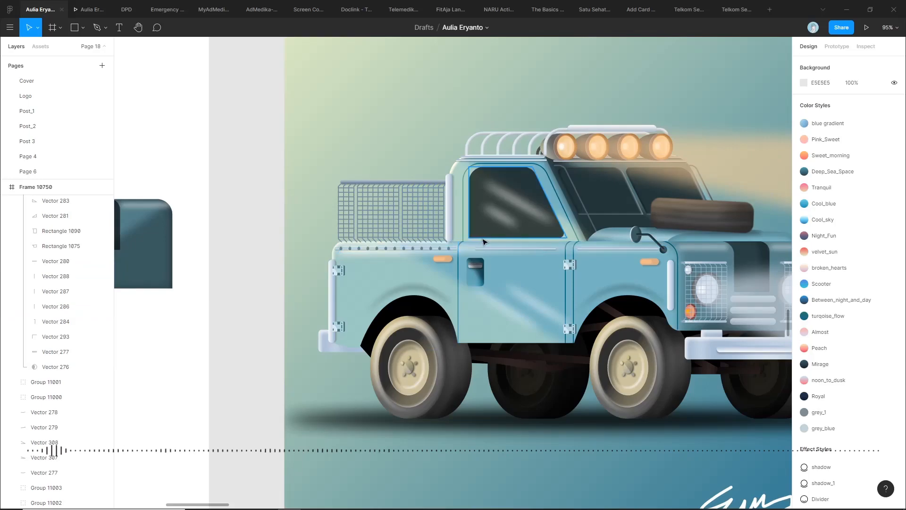
# - Show the inner shadow on the full car's base shape again and review the body close up
pyautogui.click(543, 271)
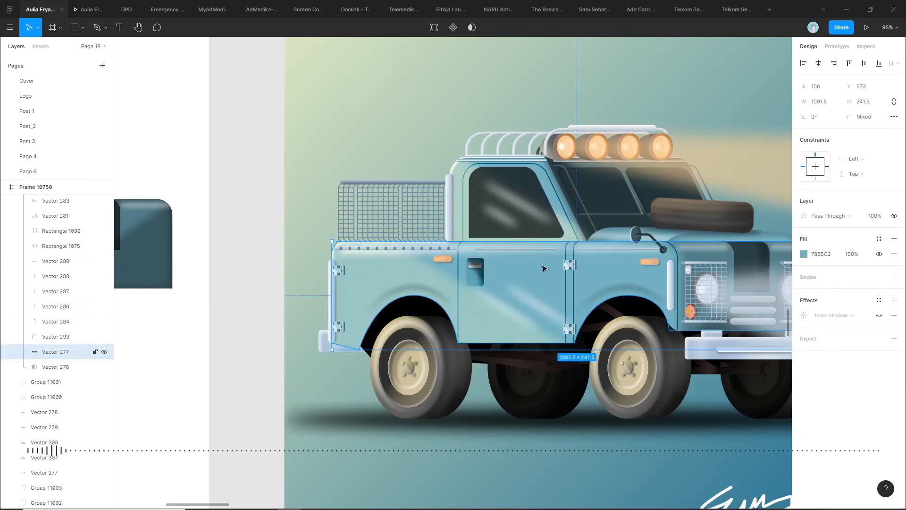
pyautogui.scroll(3, 543, 272)
pyautogui.click(878, 315)
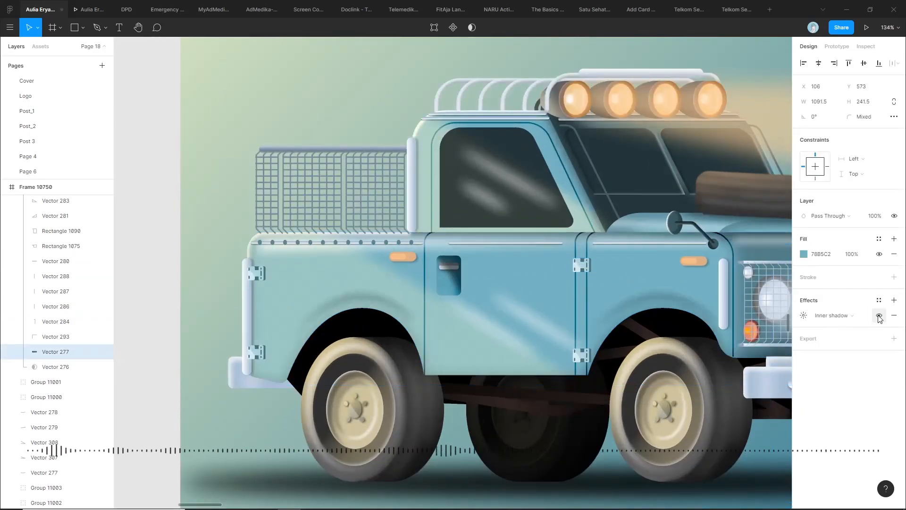
pyautogui.press('Escape')
pyautogui.scroll(3, 544, 261)
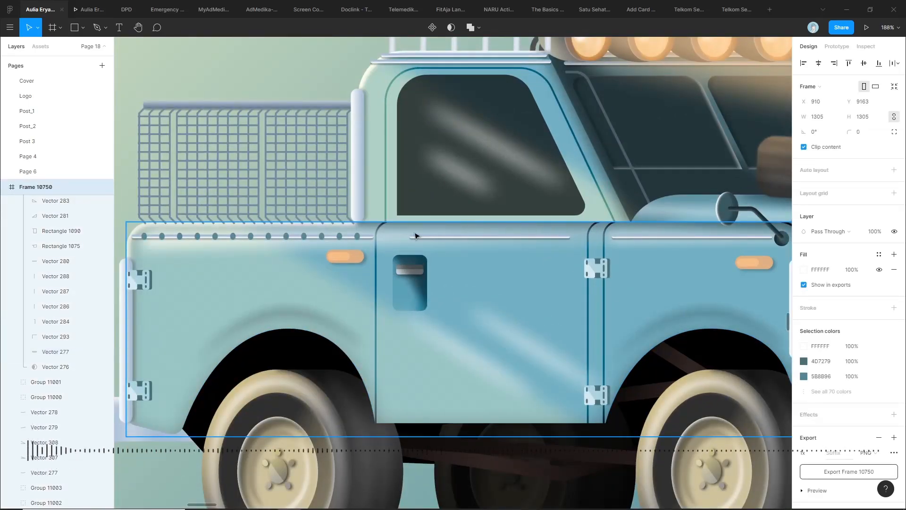
# - Return to the body copy in Frame 10765 and examine the panel seam lines around the door
pyautogui.scroll(-3, 419, 235)
pyautogui.click(305, 89)
pyautogui.scroll(-3, 263, 86)
pyautogui.moveTo(263, 87); pyautogui.dragTo(493, 162)
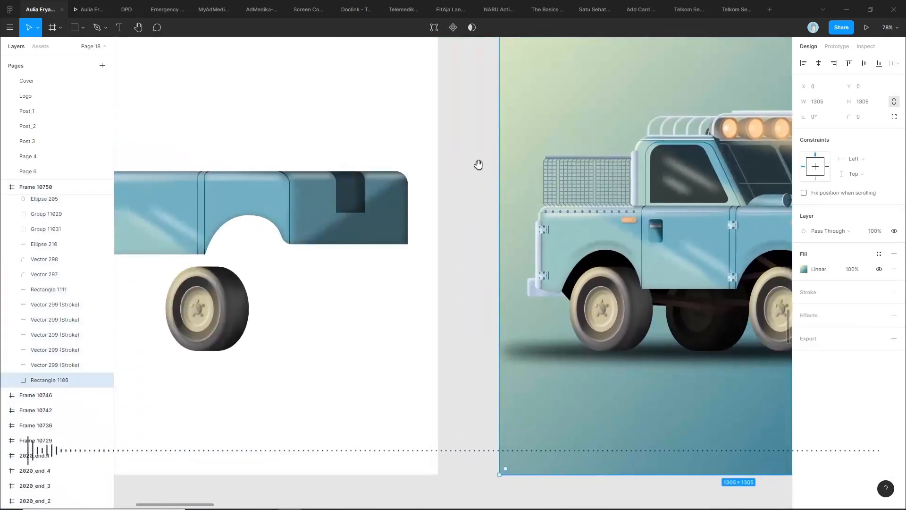
pyautogui.click(446, 158)
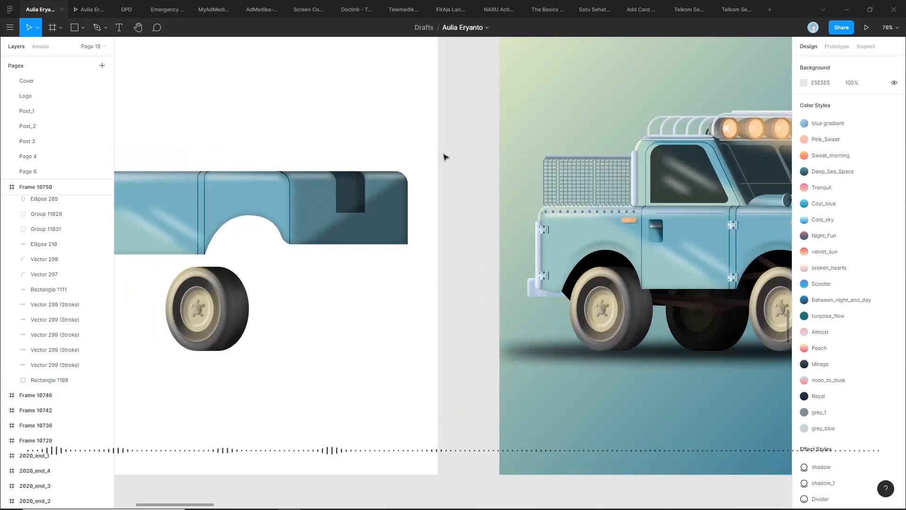
pyautogui.scroll(5, 333, 127)
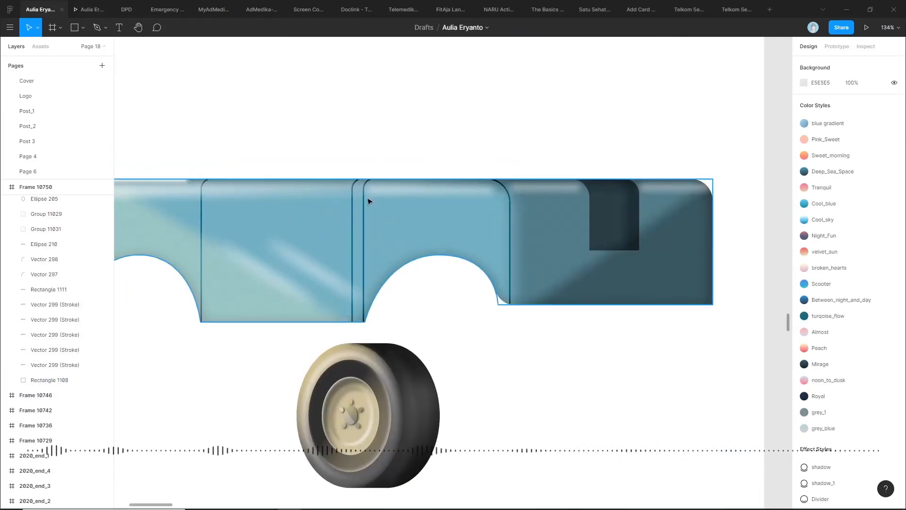
pyautogui.click(365, 205)
pyautogui.hscroll(-3, 358, 137)
pyautogui.click(356, 152)
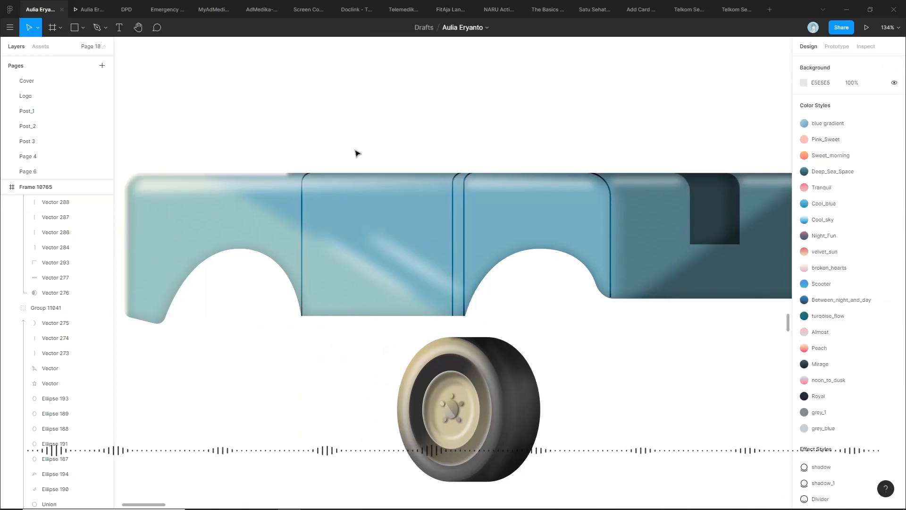
pyautogui.click(303, 193)
pyautogui.click(453, 193)
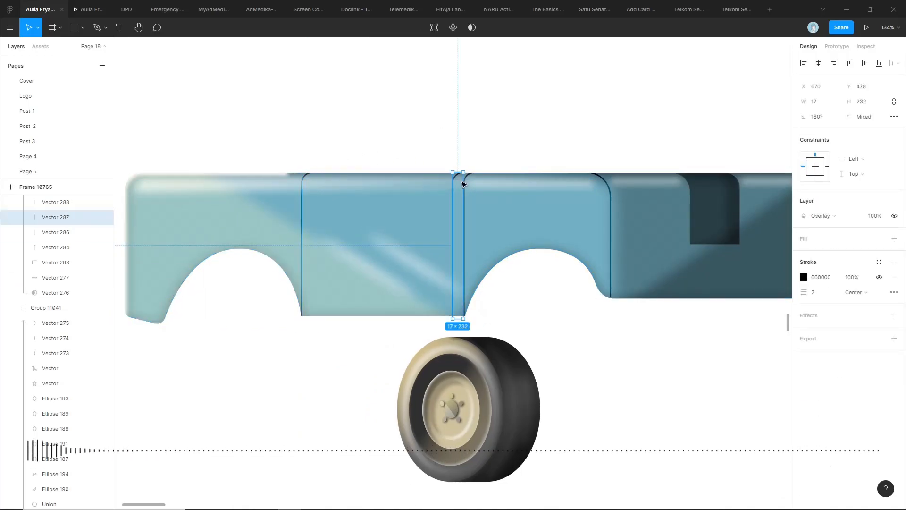
# - Check the blend modes offered for the seam line between door and front panel, Vector 287, leaving Overlay selected
pyautogui.press('Escape')
pyautogui.scroll(5, 472, 193)
pyautogui.click(446, 196)
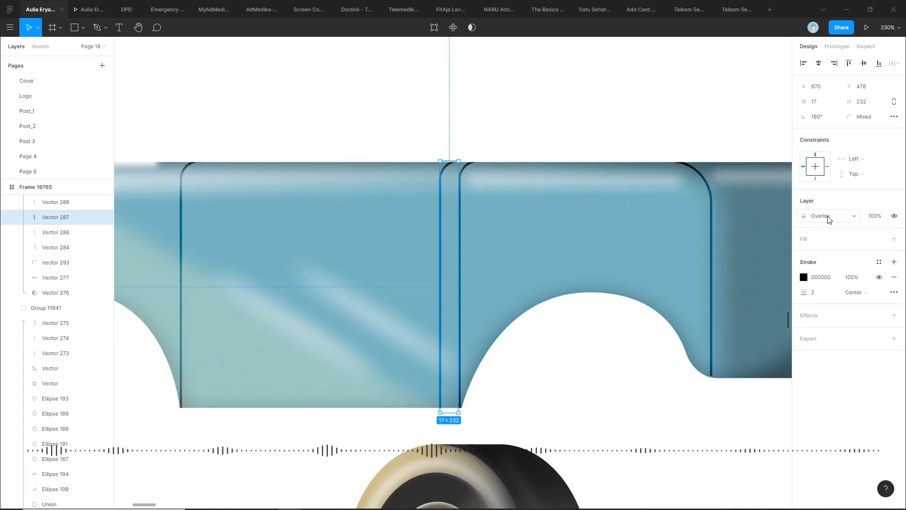
pyautogui.click(839, 220)
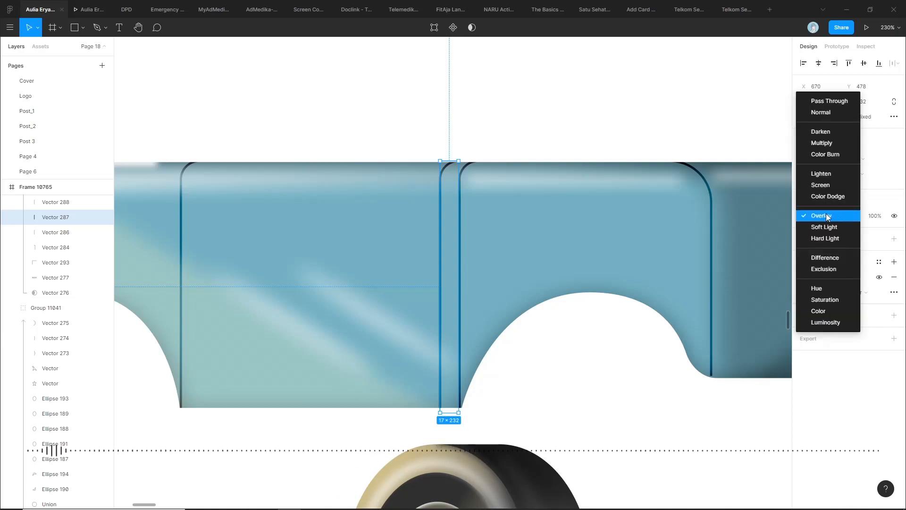
pyautogui.click(829, 215)
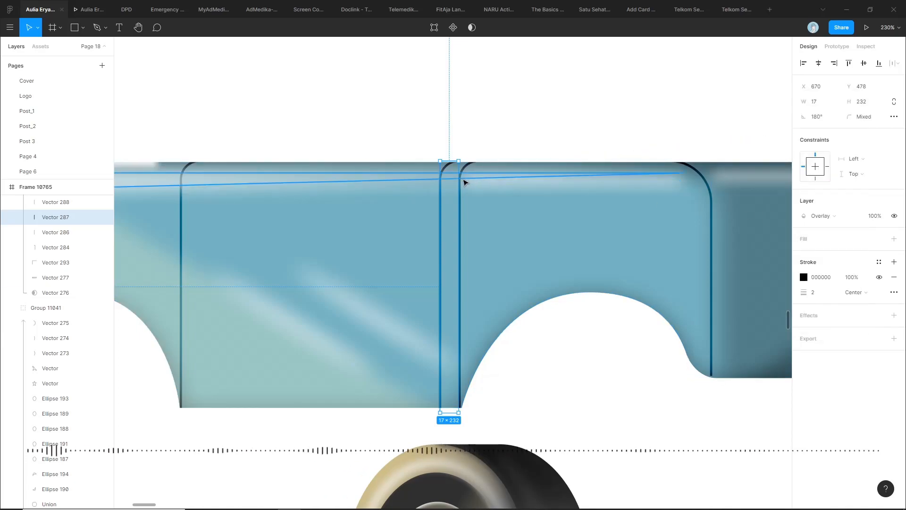
pyautogui.click(473, 202)
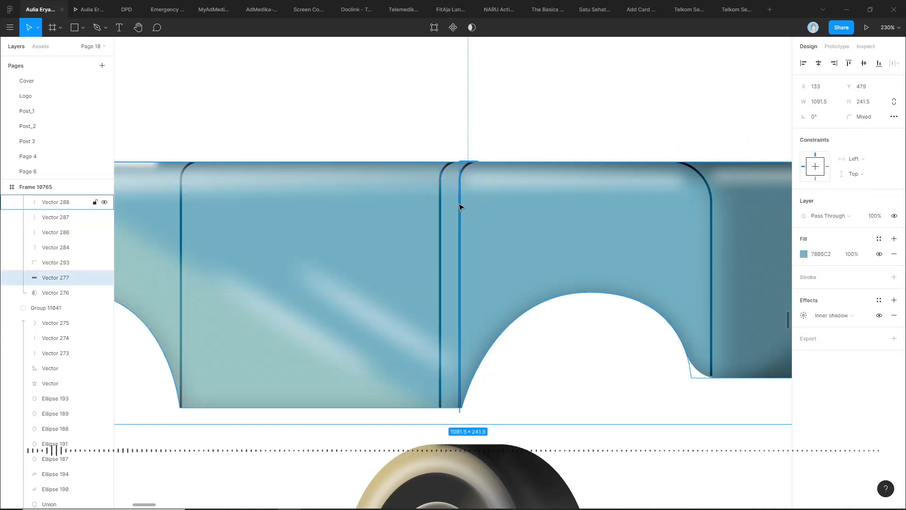
# - Set the blend mode of both door seam lines, Vector 287 and Vector 288, to Pass Through and review them on the body copy
pyautogui.click(460, 208)
pyautogui.keyDown('shift'); pyautogui.click(441, 213); pyautogui.keyUp('shift')
pyautogui.click(838, 253)
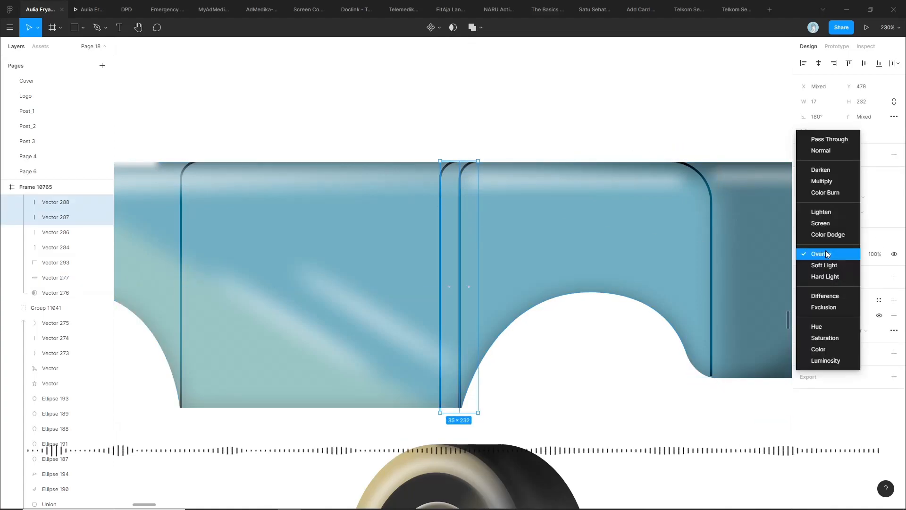
pyautogui.click(823, 138)
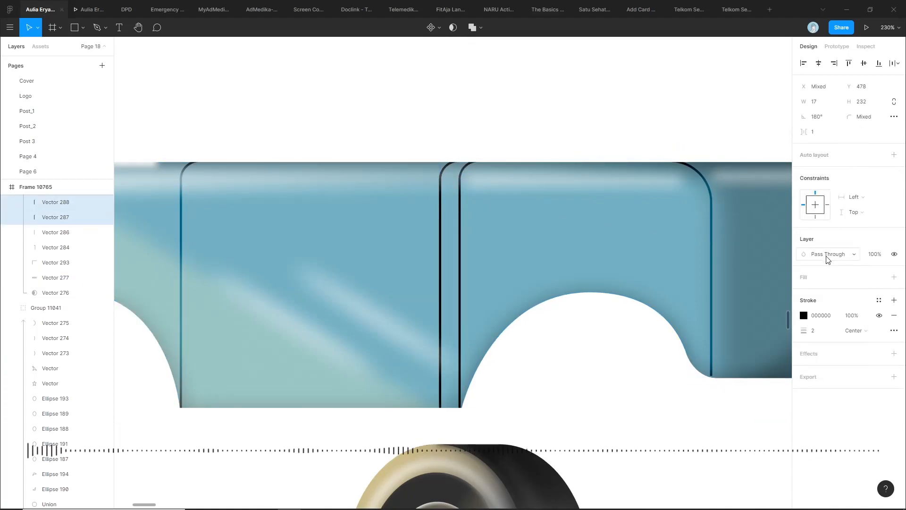
pyautogui.click(523, 116)
pyautogui.scroll(-5, 514, 129)
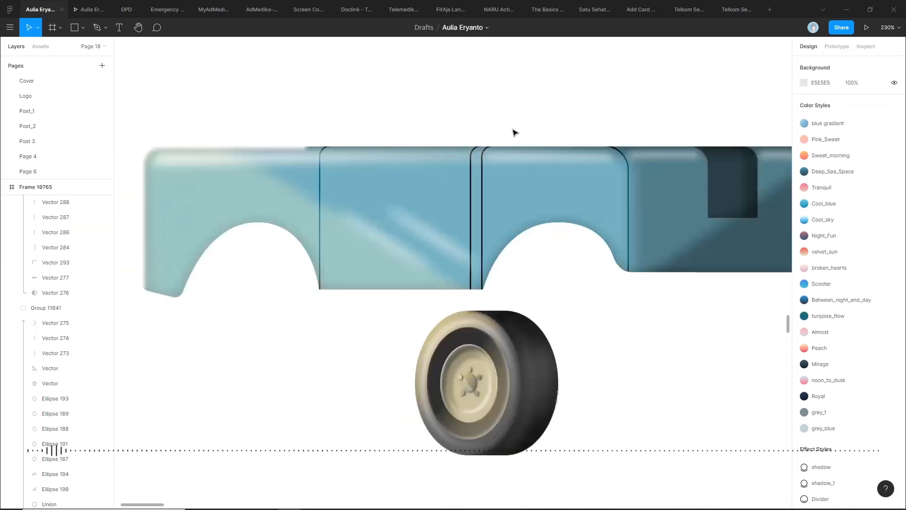
pyautogui.scroll(2, 543, 173)
pyautogui.scroll(-3, 546, 168)
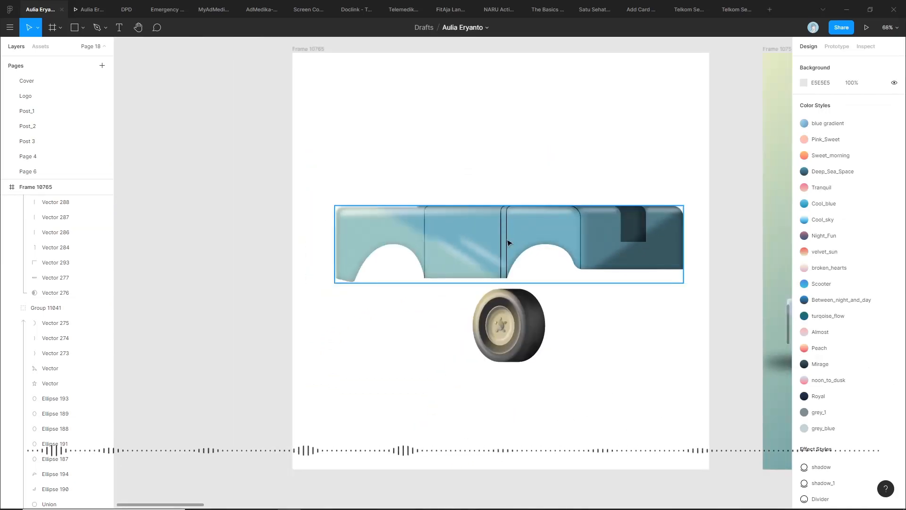
pyautogui.scroll(4, 578, 194)
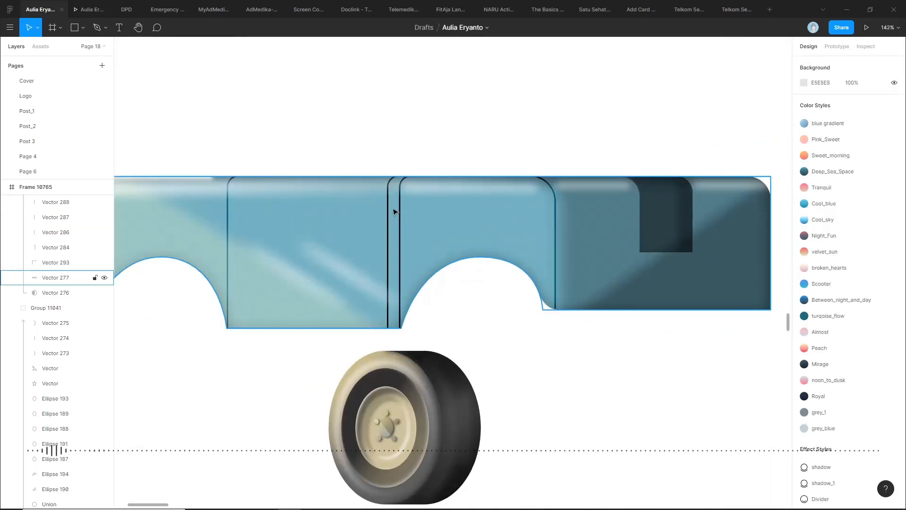
# - Set the blend mode of the two door seam lines, Vector 287 and Vector 288, back to Overlay
pyautogui.click(400, 208)
pyautogui.keyDown('shift'); pyautogui.click(389, 206); pyautogui.keyUp('shift')
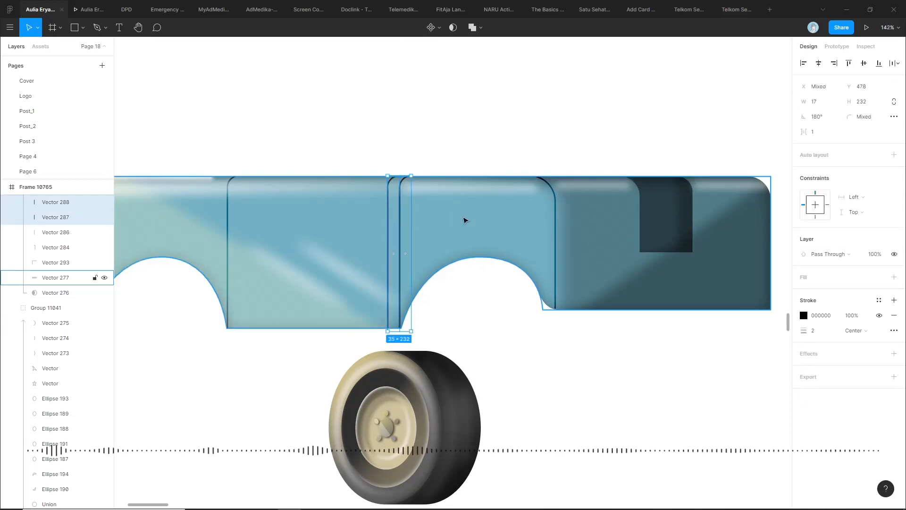
pyautogui.click(827, 254)
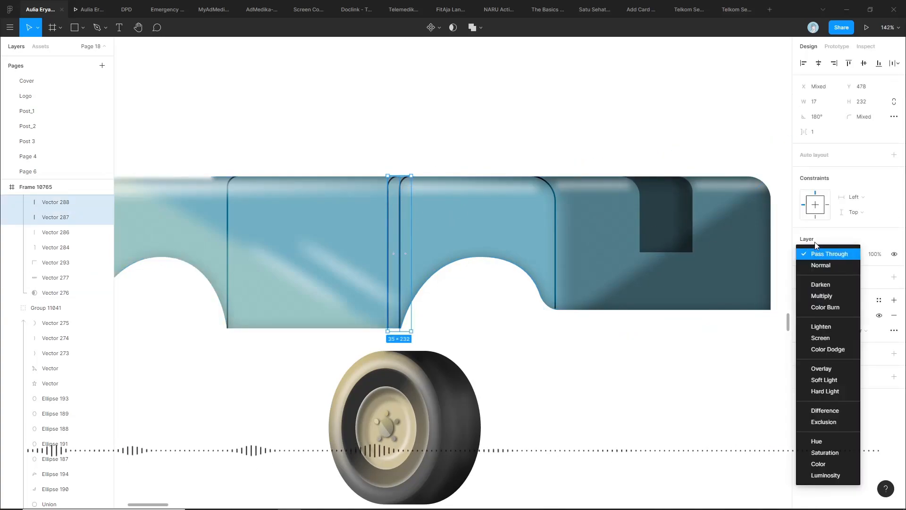
pyautogui.click(769, 371)
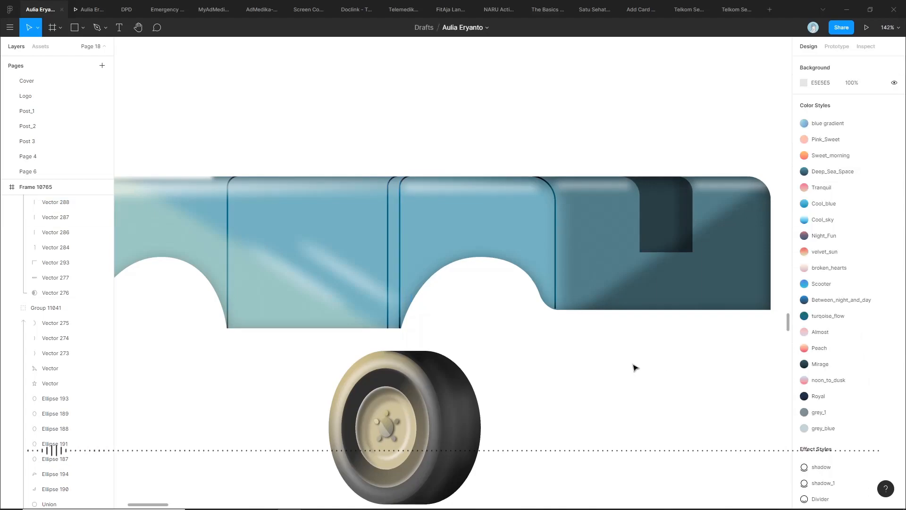
pyautogui.keyDown('ctrl'); pyautogui.scroll(-3, 634, 368); pyautogui.keyUp('ctrl')
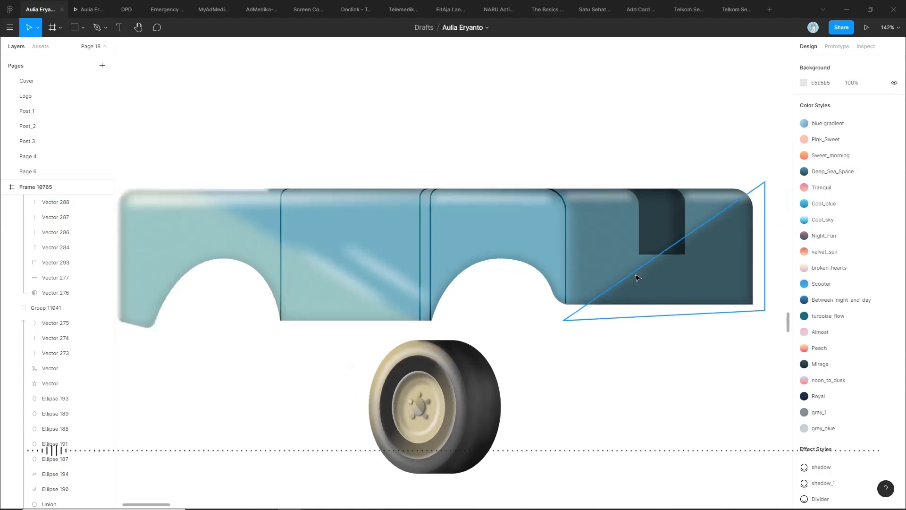
# - Examine the dark shading over the body copy's front, Rectangle 1075, and compare it with the full car in Frame 10750
pyautogui.keyDown('ctrl'); pyautogui.scroll(2, 537, 365); pyautogui.keyUp('ctrl')
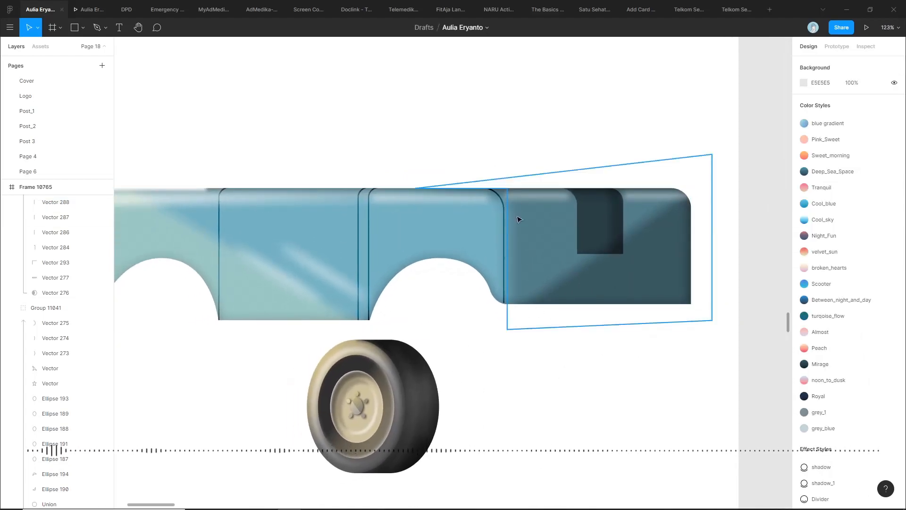
pyautogui.click(519, 219)
pyautogui.keyDown('ctrl'); pyautogui.scroll(-4, 556, 198); pyautogui.keyUp('ctrl')
pyautogui.click(520, 340)
pyautogui.hscroll(5, 520, 340)
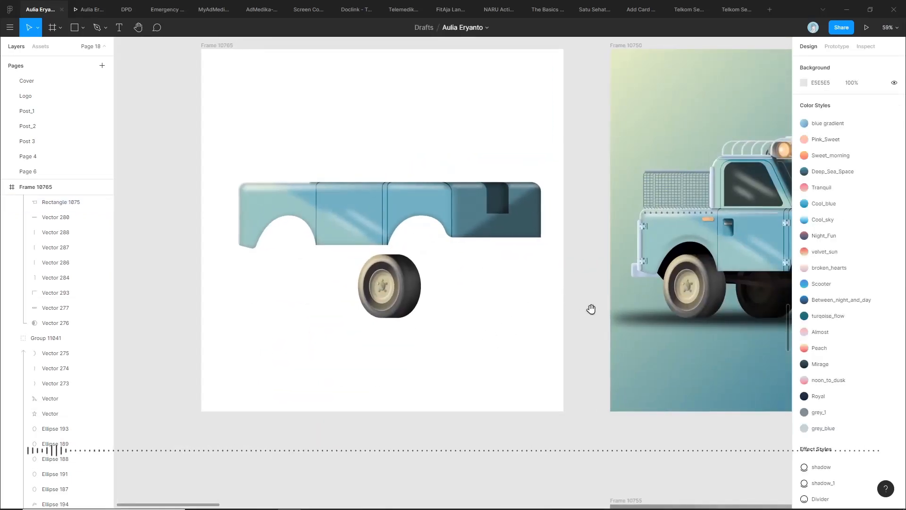
pyautogui.hscroll(-3, 433, 269)
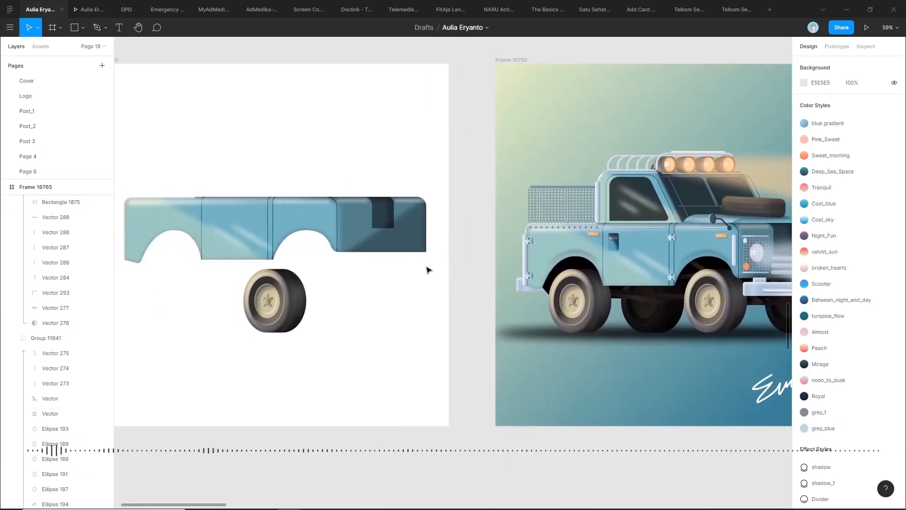
pyautogui.keyDown('ctrl'); pyautogui.scroll(4, 449, 202); pyautogui.keyUp('ctrl')
pyautogui.click(447, 157)
pyautogui.click(447, 157)
pyautogui.click(446, 236)
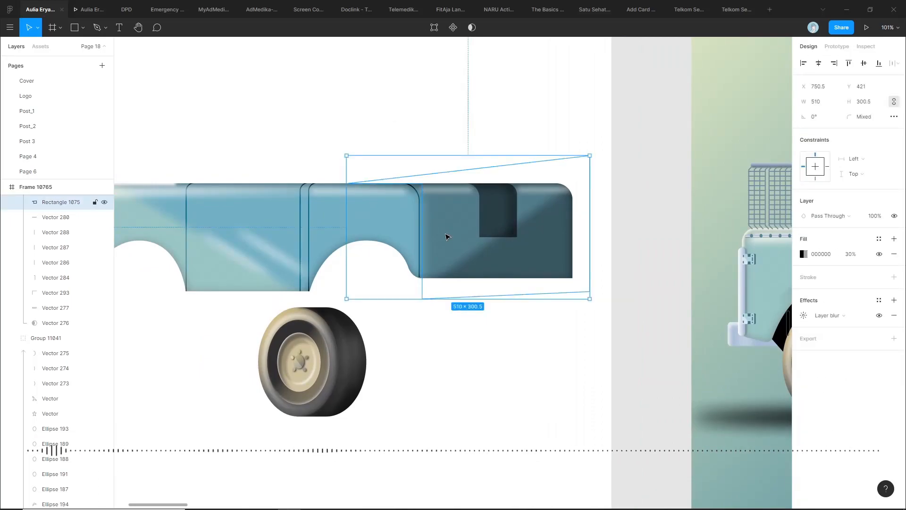
pyautogui.keyDown('ctrl'); pyautogui.scroll(4, 447, 235); pyautogui.keyUp('ctrl')
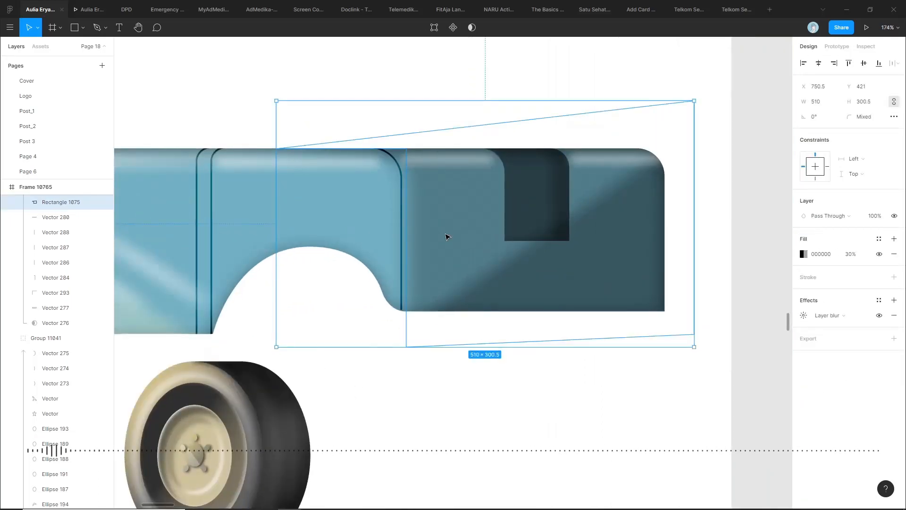
# - Place a copy of the shading shape, Rectangle 1075, above the body in Frame 10765 and hide the copy's layer blur
pyautogui.press('Escape')
pyautogui.keyDown('ctrl'); pyautogui.scroll(-5, 454, 313); pyautogui.keyUp('ctrl')
pyautogui.hotkey('ctrl', 'v')
pyautogui.moveTo(501, 285); pyautogui.dragTo(416, 192)
pyautogui.click(879, 330)
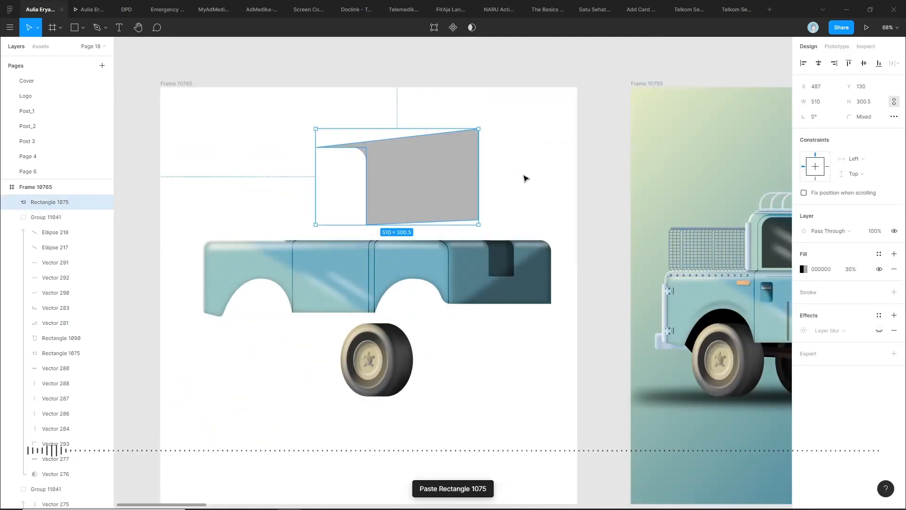
pyautogui.click(518, 178)
pyautogui.click(516, 180)
pyautogui.click(428, 180)
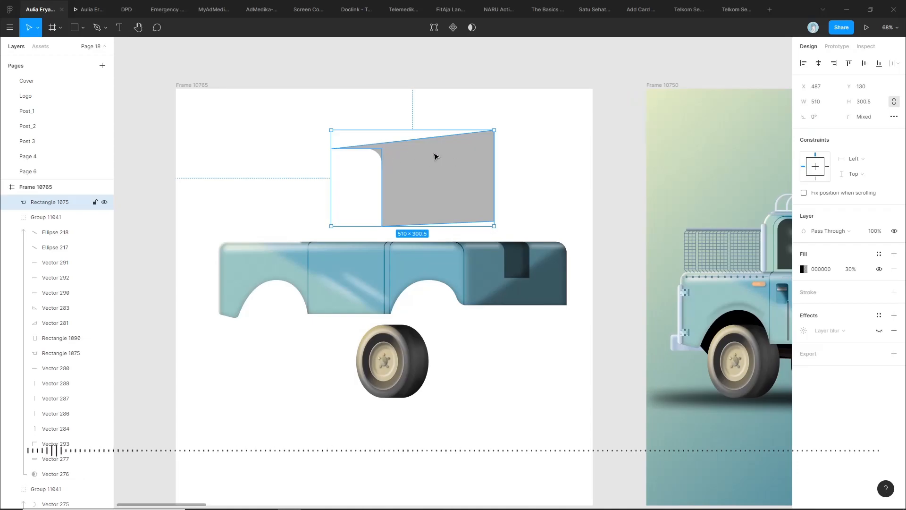
pyautogui.scroll(3, 467, 289)
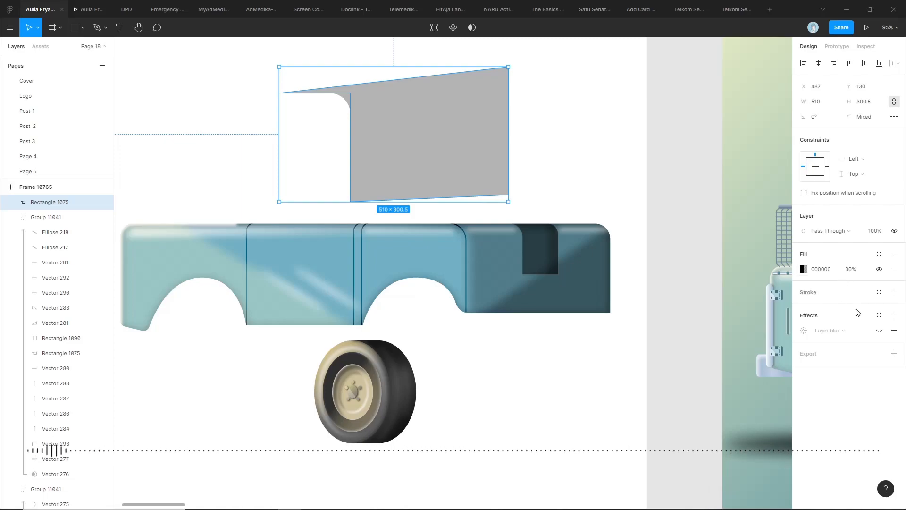
# - Show the layer blur on the separate copy of Rectangle 1075 again, and delete that copy
pyautogui.click(879, 331)
pyautogui.click(594, 157)
pyautogui.click(468, 148)
pyautogui.press('Delete')
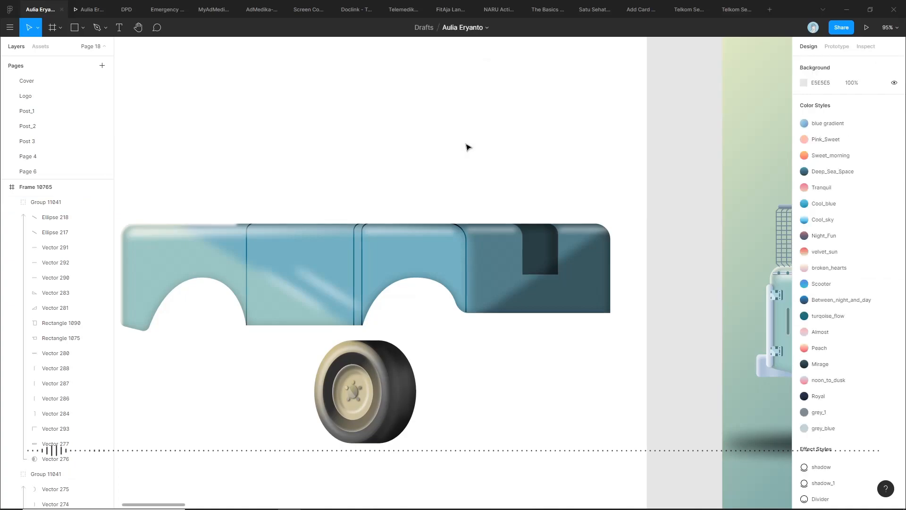
# - Examine the stroke and layer blur of the highlight line along the front panel's upper edge, Vector 292
pyautogui.scroll(1, 422, 230)
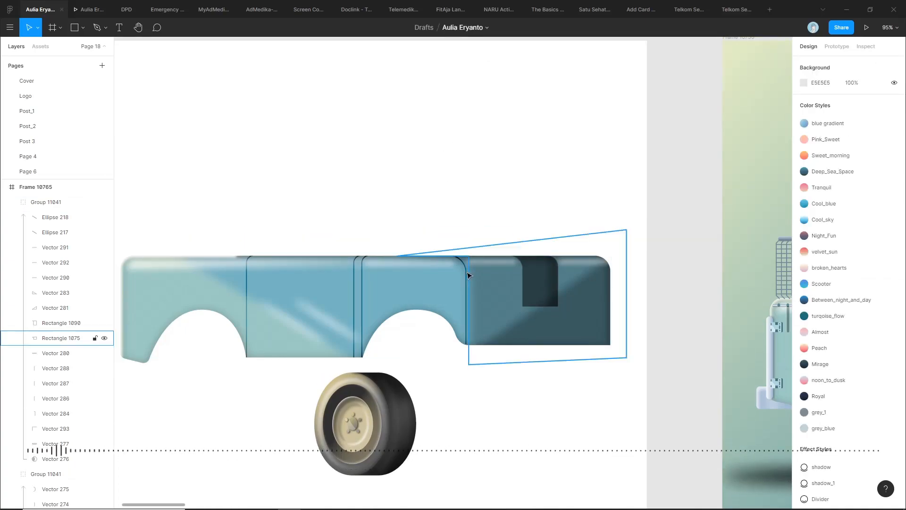
pyautogui.scroll(3, 488, 255)
pyautogui.hscroll(-5, 385, 217)
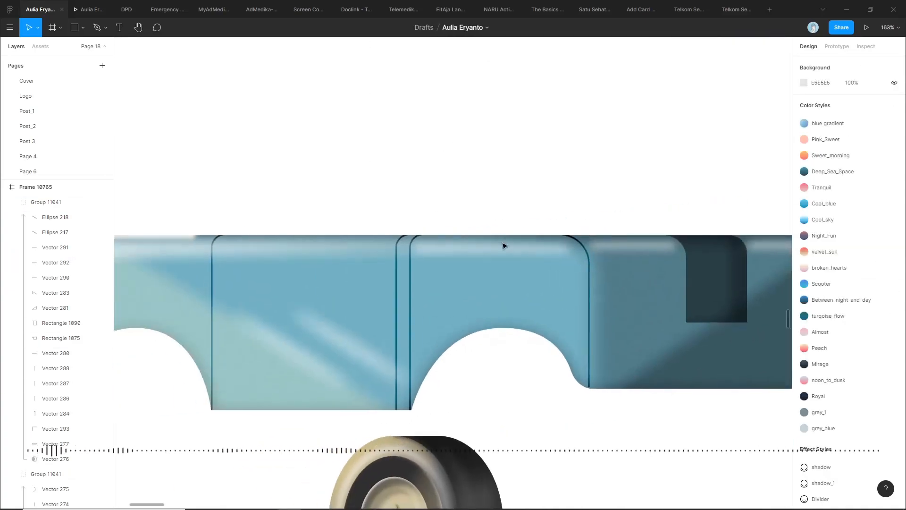
pyautogui.click(500, 248)
pyautogui.click(556, 221)
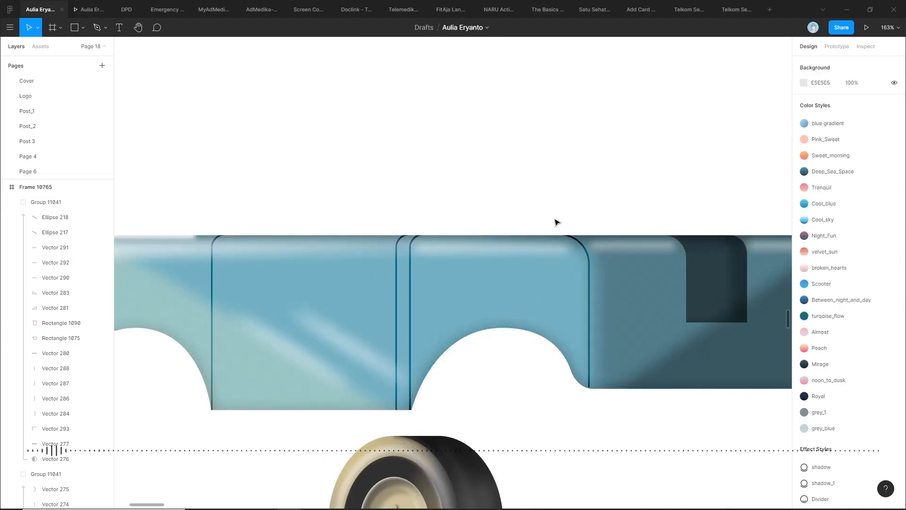
pyautogui.click(540, 249)
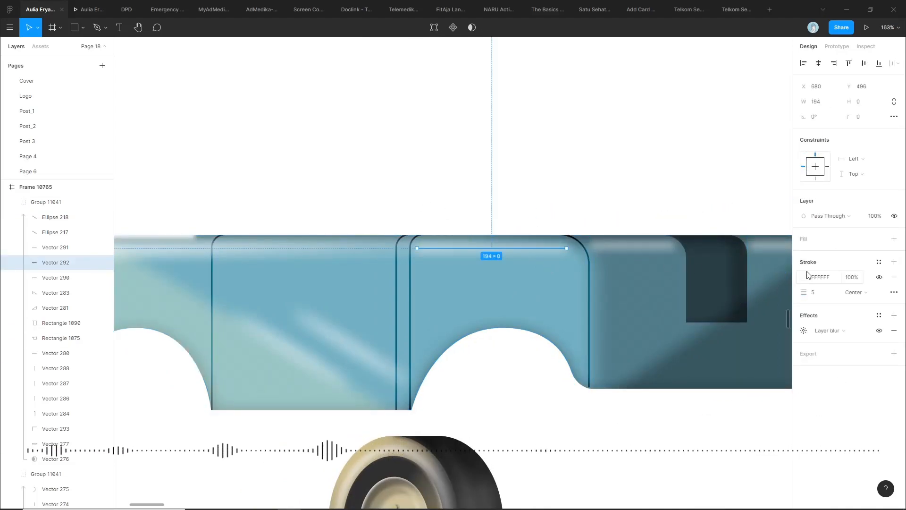
# - Draw a straight horizontal line about 175 long above the body copy with the Pen tool
pyautogui.click(590, 178)
pyautogui.press('p')
pyautogui.click(460, 187)
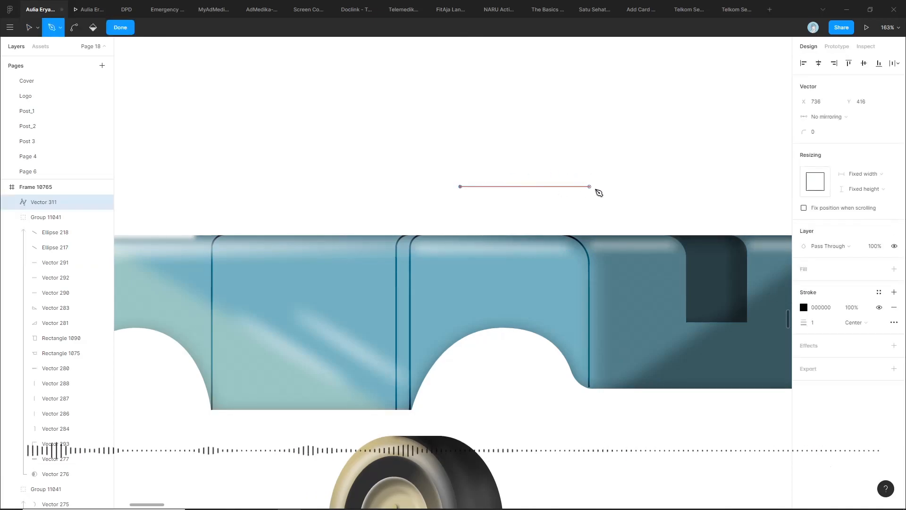
pyautogui.click(595, 186)
pyautogui.press('Escape')
pyautogui.press('Escape')
pyautogui.click(548, 187)
pyautogui.click(571, 216)
pyautogui.scroll(3, 601, 212)
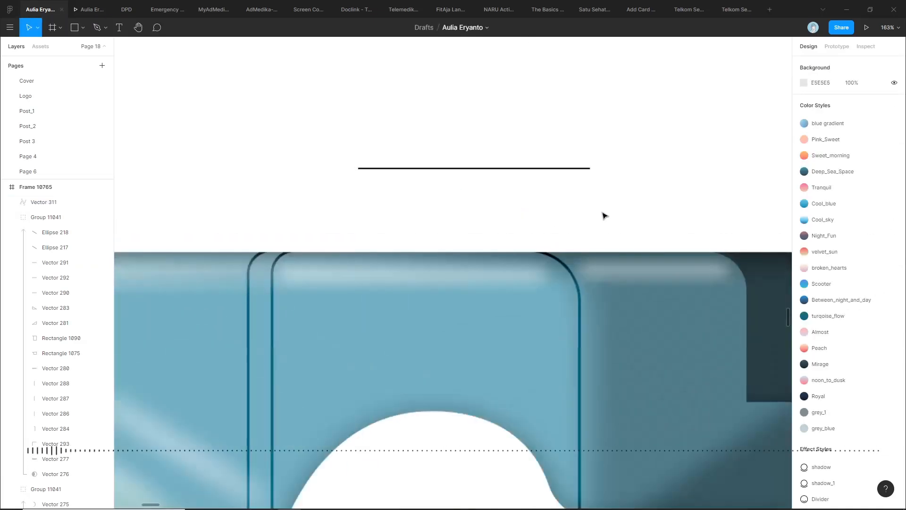
# - Give the new line a stroke width of 3 and a layer blur of 25
pyautogui.click(552, 169)
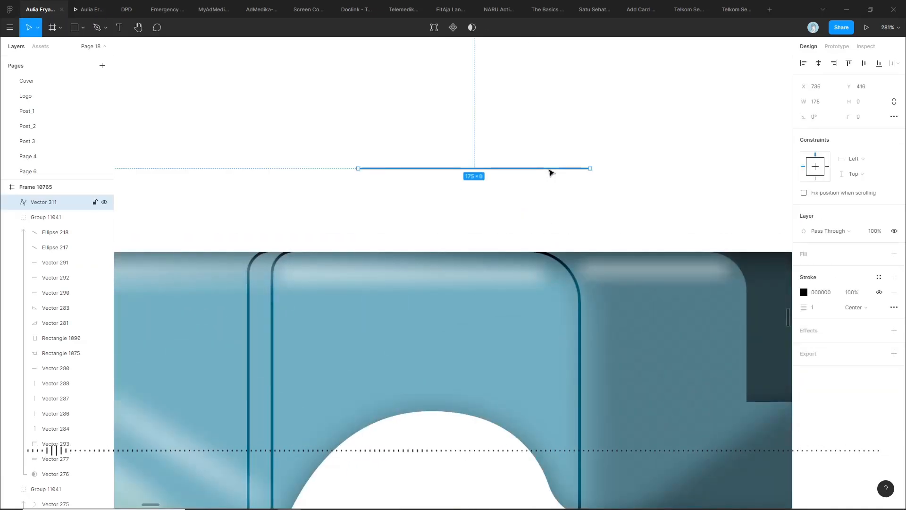
pyautogui.click(813, 307)
pyautogui.write('3')
pyautogui.click(894, 330)
pyautogui.click(835, 346)
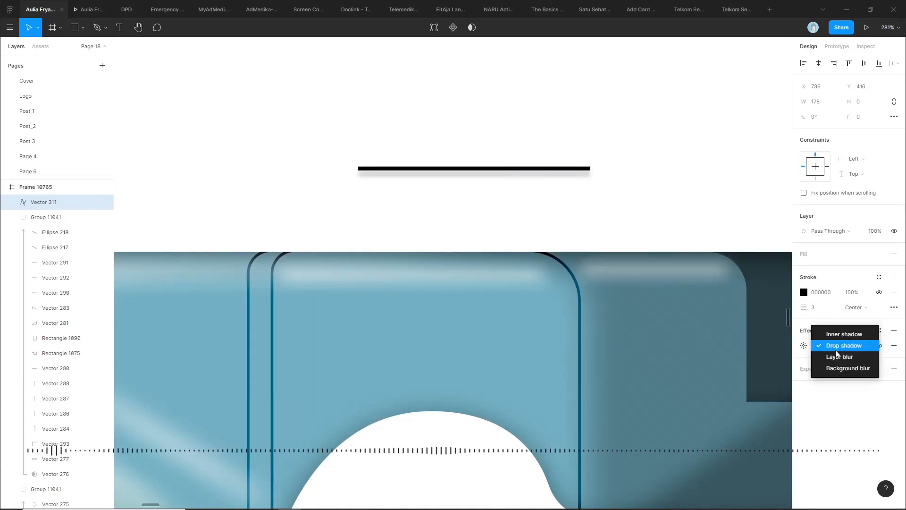
pyautogui.click(837, 358)
pyautogui.click(803, 346)
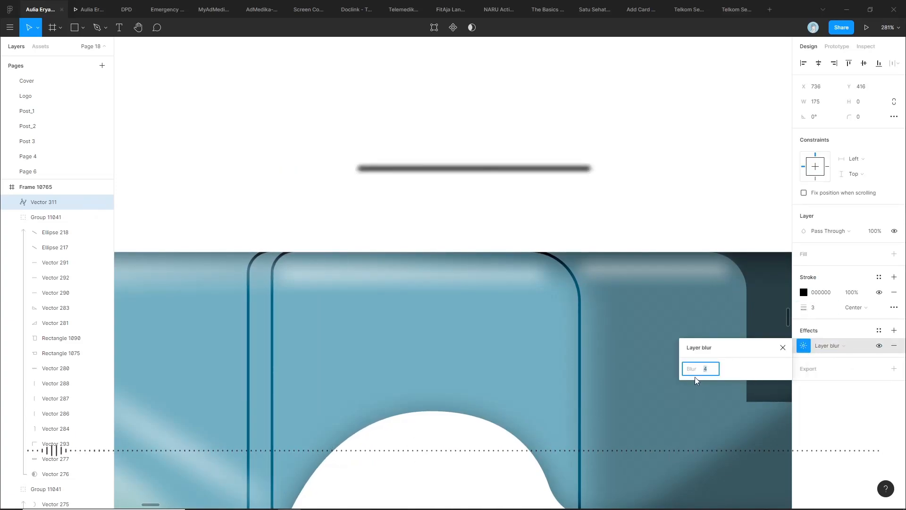
pyautogui.moveTo(693, 369); pyautogui.dragTo(775, 372)
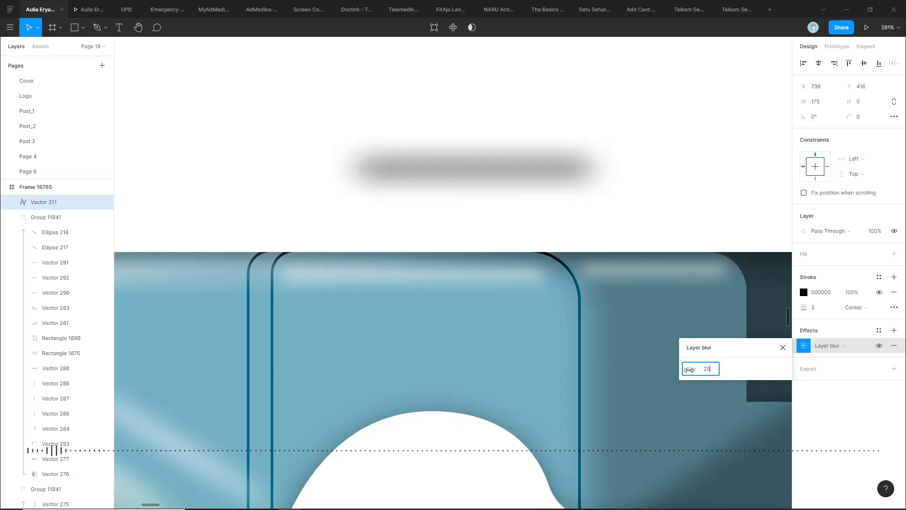
pyautogui.click(564, 216)
pyautogui.scroll(-5, 537, 182)
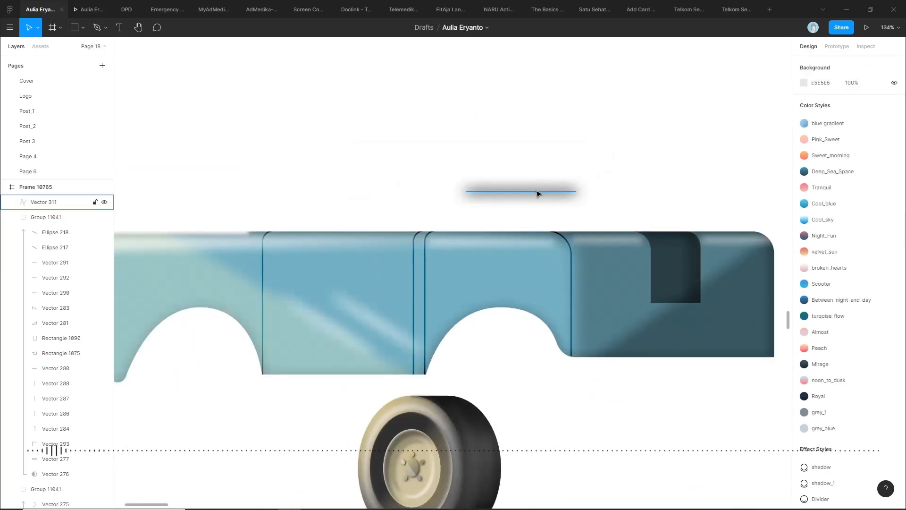
# - Delete the blurred demonstration line above the body copy
pyautogui.click(538, 192)
pyautogui.press('Delete')
pyautogui.scroll(-5, 584, 180)
pyautogui.hscroll(2, 583, 170)
# - Move the body copy in Frame 10765 down so that it slightly overlaps the wheel copy
pyautogui.click(419, 236)
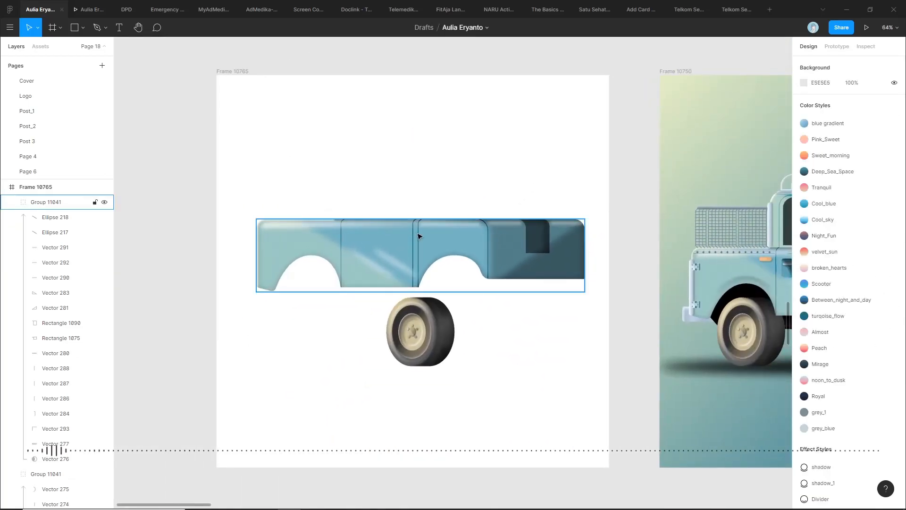
pyautogui.hscroll(4, 419, 235)
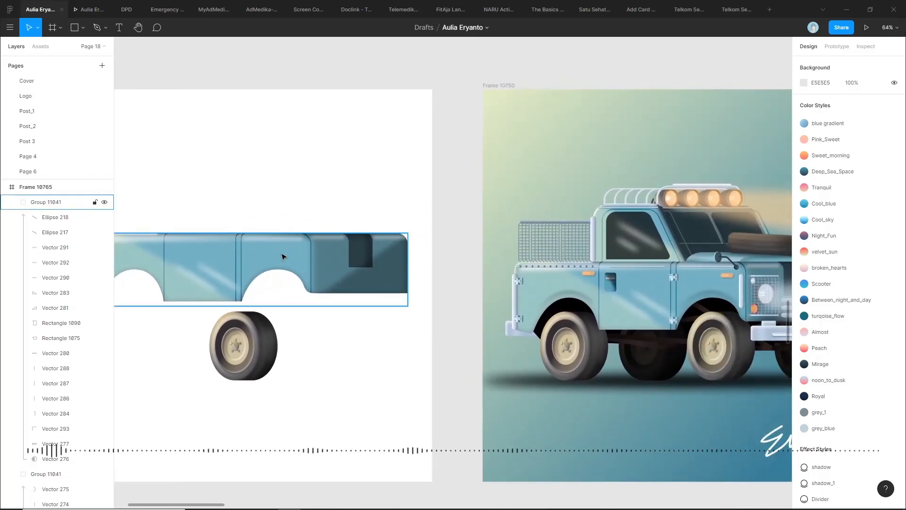
pyautogui.hscroll(-1, 276, 224)
pyautogui.moveTo(325, 243); pyautogui.dragTo(325, 268)
pyautogui.click(378, 210)
pyautogui.hscroll(2, 326, 218)
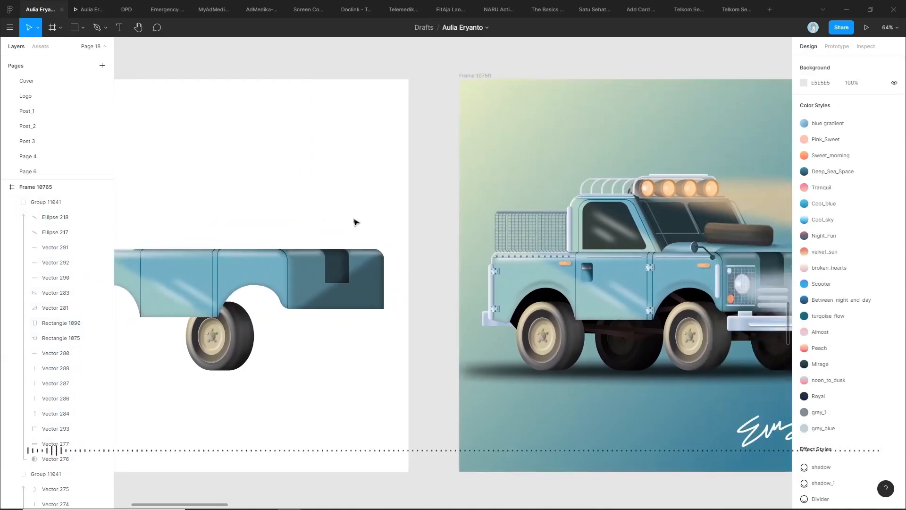
# - Place a copy of the full car's cabin group, Group 11041, above the body in Frame 10765 and select its base shape, Rectangle 1096
pyautogui.click(663, 230)
pyautogui.click(634, 217)
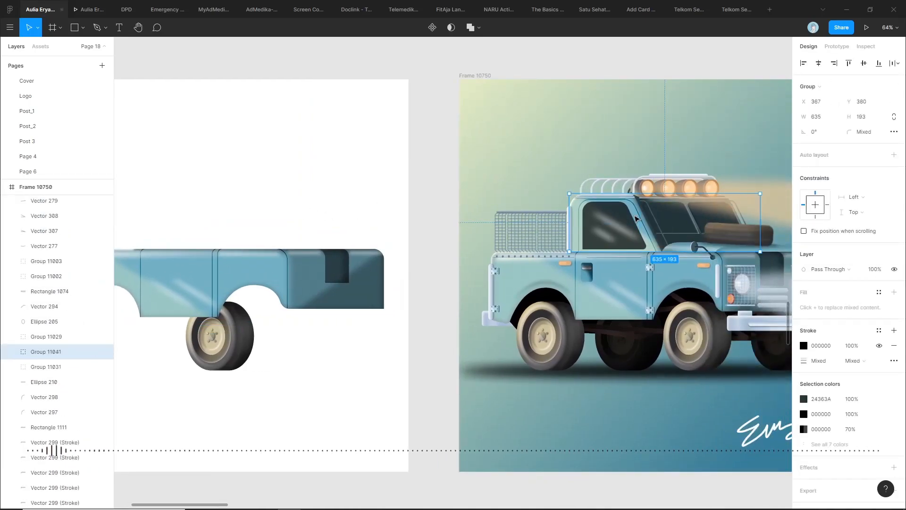
pyautogui.moveTo(635, 217); pyautogui.dragTo(317, 185)
pyautogui.hscroll(-3, 366, 137)
pyautogui.press('Escape')
pyautogui.scroll(3, 307, 208)
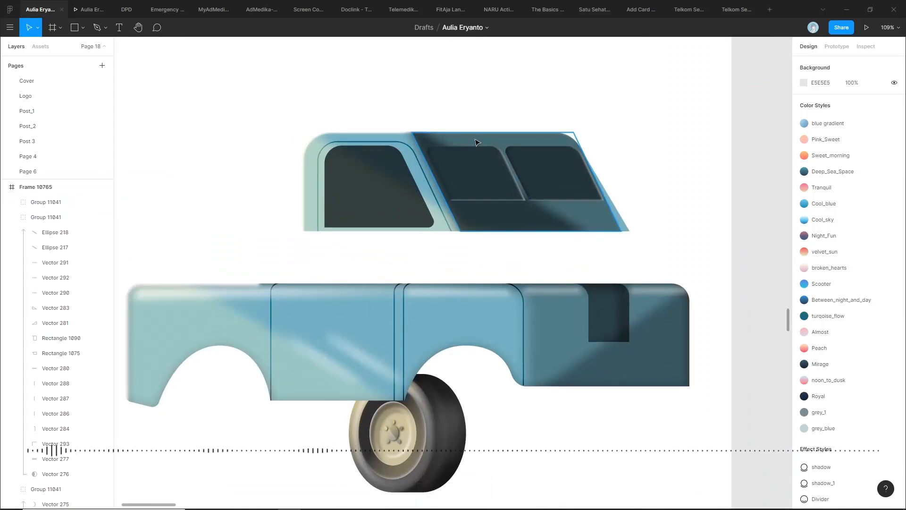
pyautogui.click(407, 140)
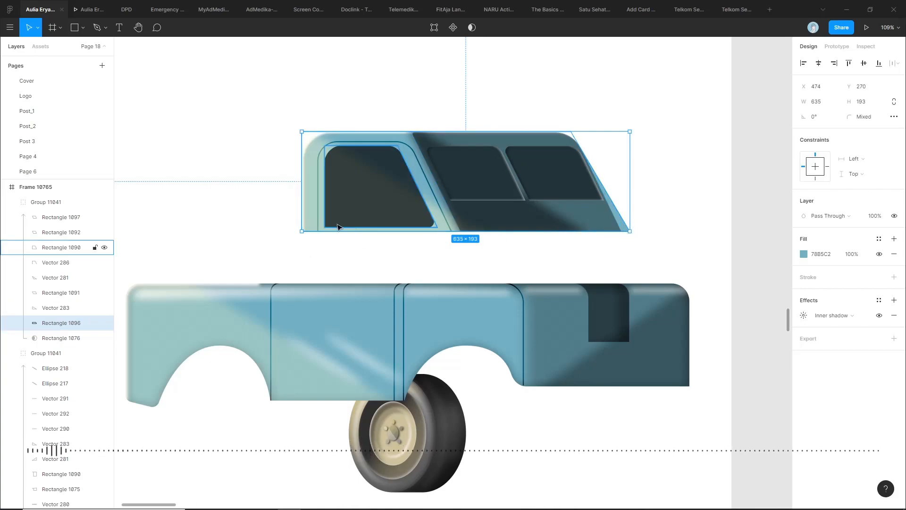
# - Move the dark overlay Rectangle 1091 to the right off the cabin copy and then back into its original place
pyautogui.click(477, 101)
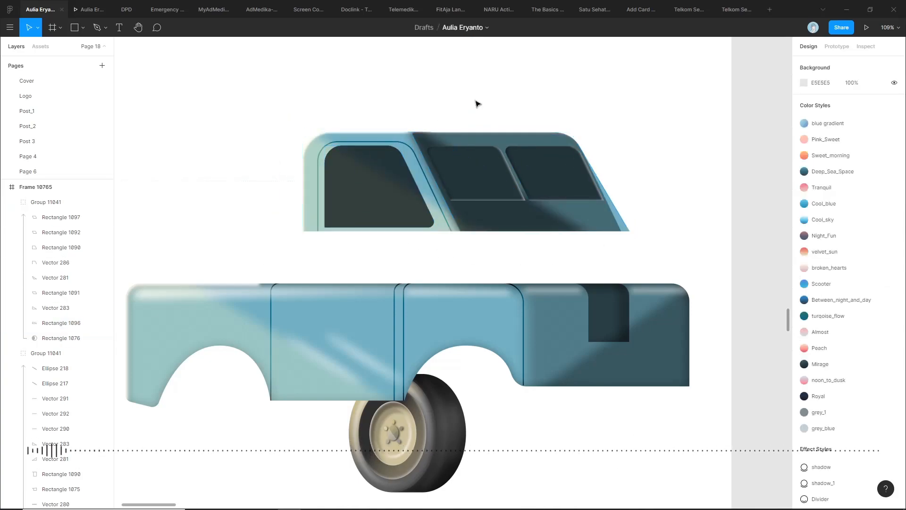
pyautogui.keyDown('ctrl'); pyautogui.click(546, 227); pyautogui.keyUp('ctrl')
pyautogui.scroll(2, 550, 219)
pyautogui.keyDown('ctrl'); pyautogui.click(587, 211); pyautogui.keyUp('ctrl')
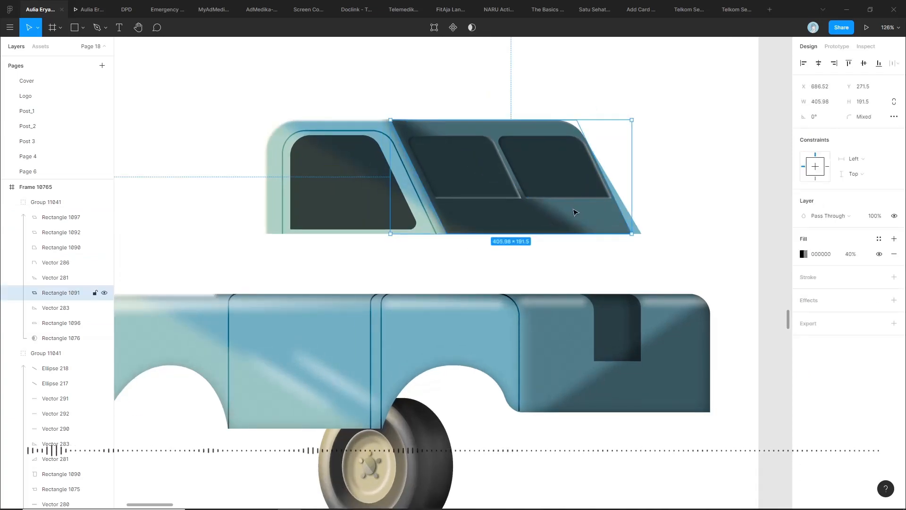
pyautogui.moveTo(561, 212); pyautogui.dragTo(609, 212)
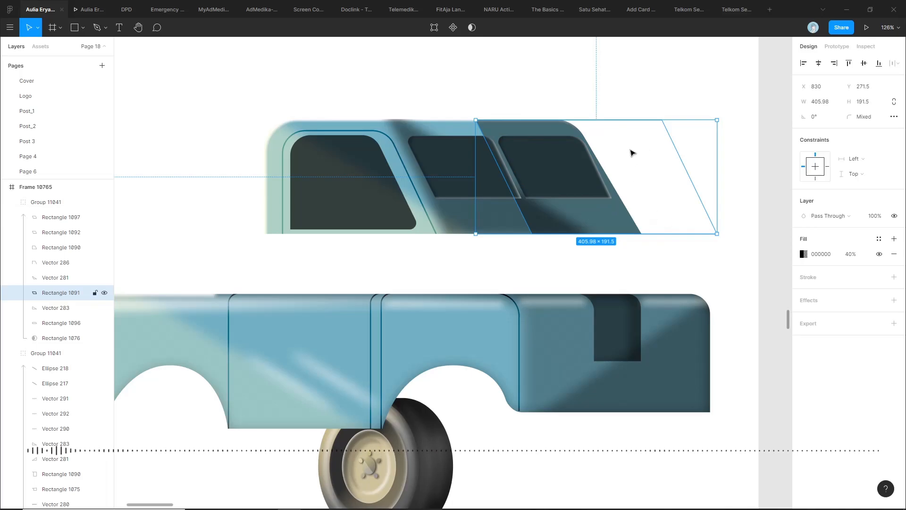
pyautogui.moveTo(653, 208); pyautogui.dragTo(567, 208)
pyautogui.click(536, 80)
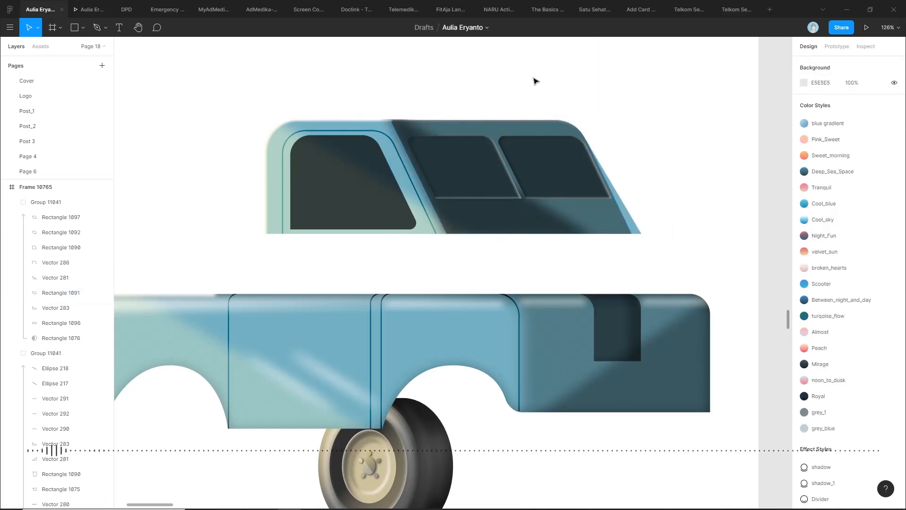
# - Examine the fill opacity and layer blur of the shadow shape Vector 281 on the cabin's dark side
pyautogui.click(507, 217)
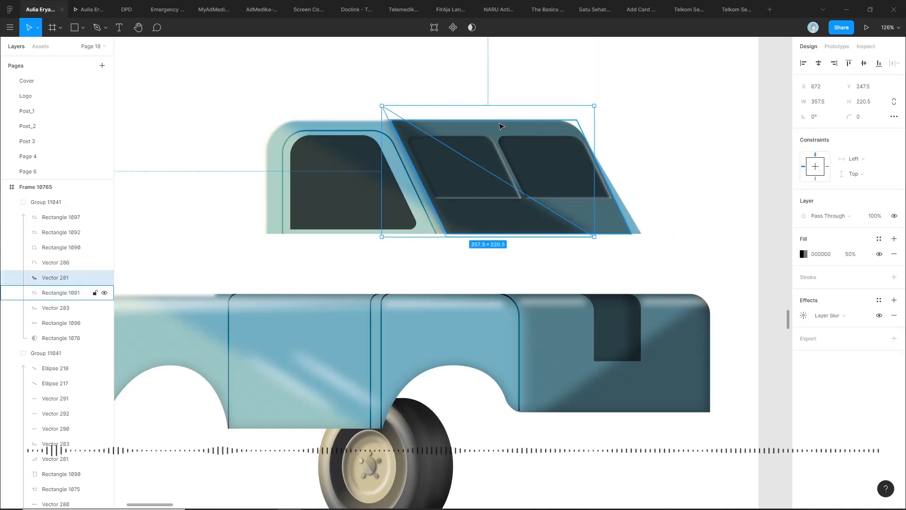
pyautogui.keyDown('ctrl'); pyautogui.scroll(3, 510, 216); pyautogui.keyUp('ctrl')
pyautogui.scroll(1, 590, 355)
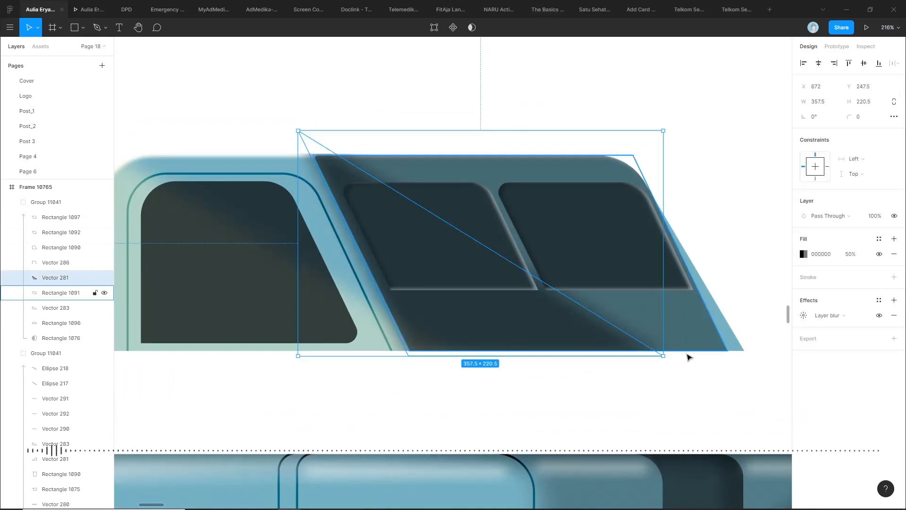
pyautogui.click(354, 107)
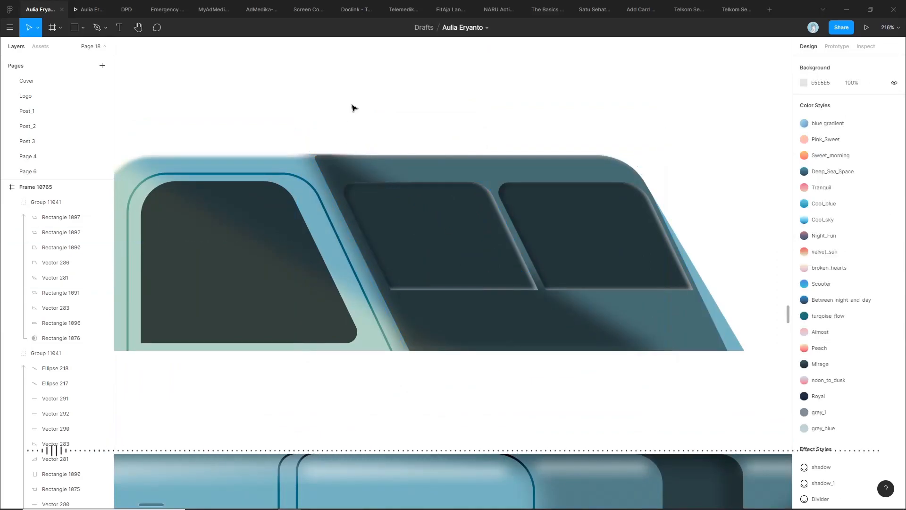
pyautogui.click(502, 324)
pyautogui.click(245, 95)
pyautogui.scroll(-5, 250, 96)
pyautogui.hscroll(-3, 251, 97)
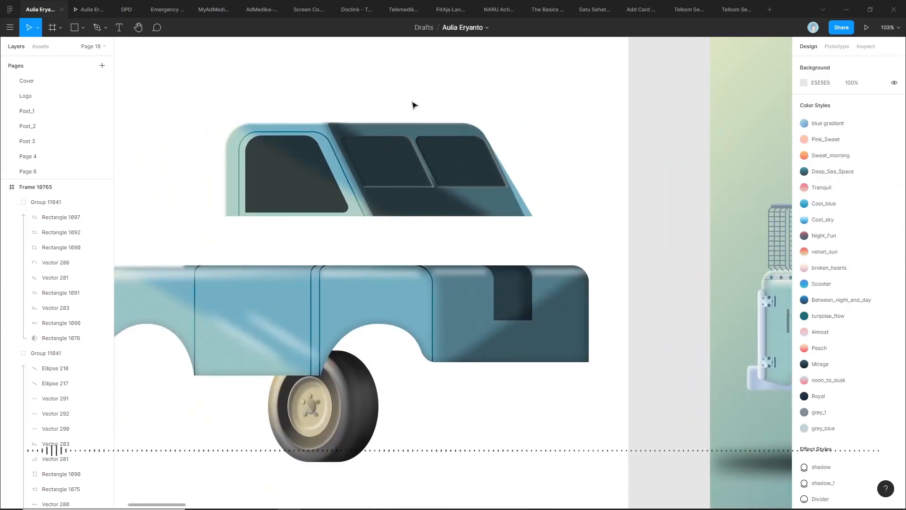
# - Examine the inner shadows on the windshield pane Rectangle 1092 and on the cabin base shape Rectangle 1096
pyautogui.scroll(3, 425, 101)
pyautogui.hscroll(-3, 390, 86)
pyautogui.doubleClick(469, 196)
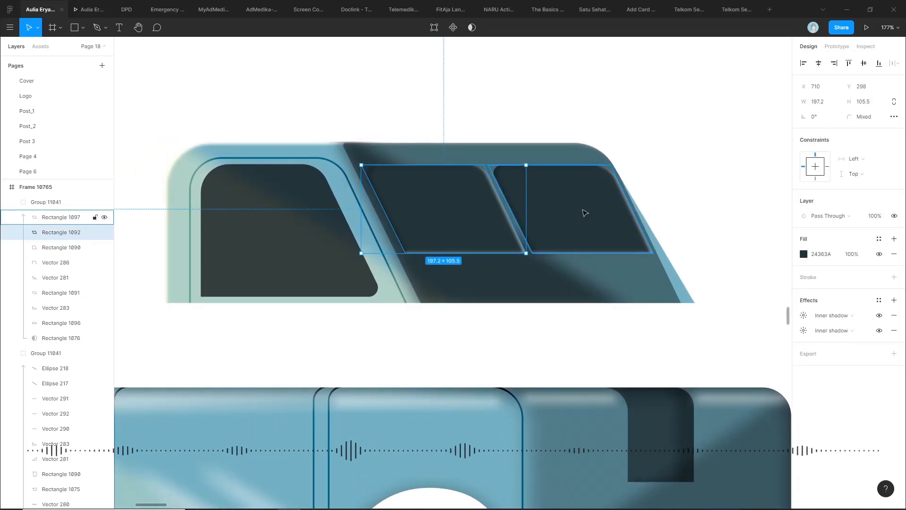
pyautogui.hotkey('shift', 'Tab')
pyautogui.click(538, 305)
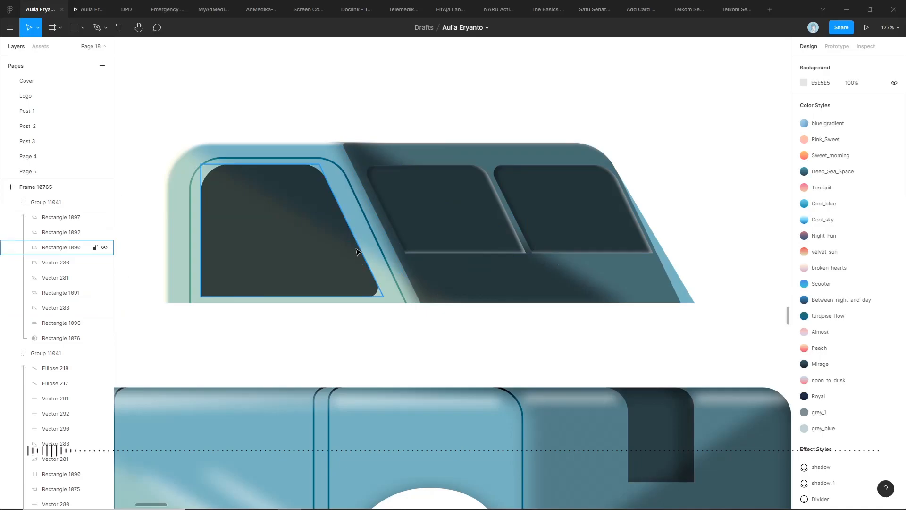
pyautogui.doubleClick(364, 236)
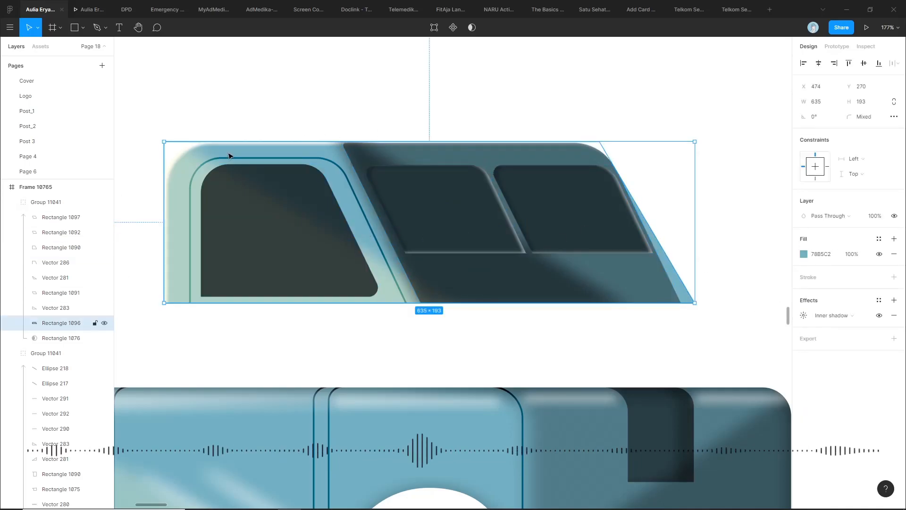
pyautogui.click(647, 340)
# - Place a copy of the headlight's wire grille from the full car in Frame 10750 below the body in Frame 10765
pyautogui.scroll(-8, 664, 348)
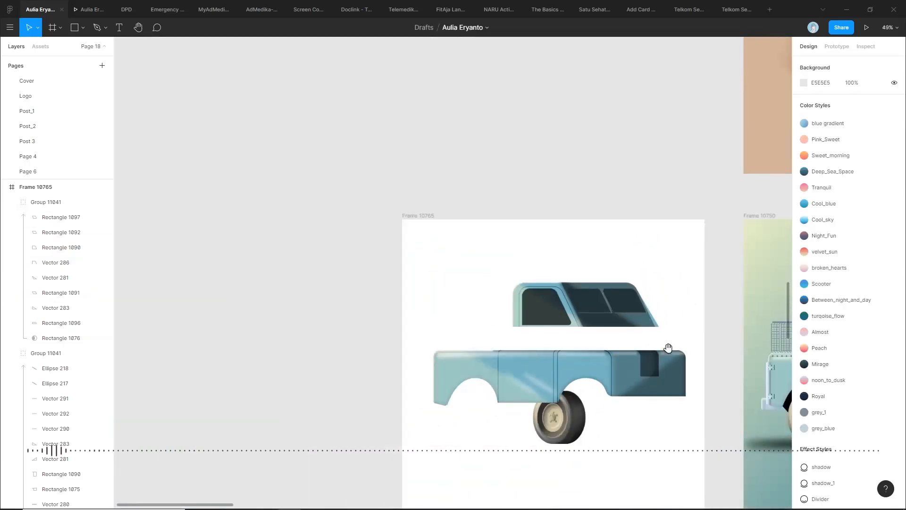
pyautogui.hscroll(10, 596, 322)
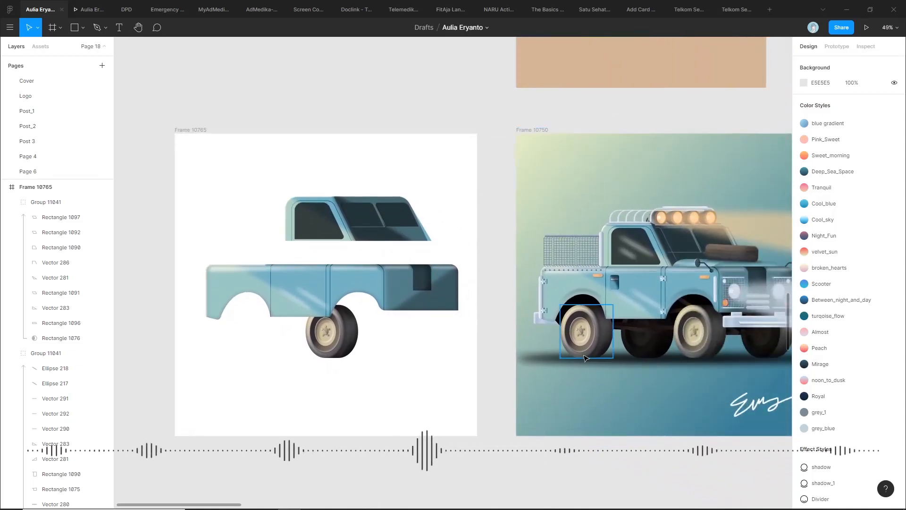
pyautogui.scroll(5, 629, 255)
pyautogui.click(629, 255)
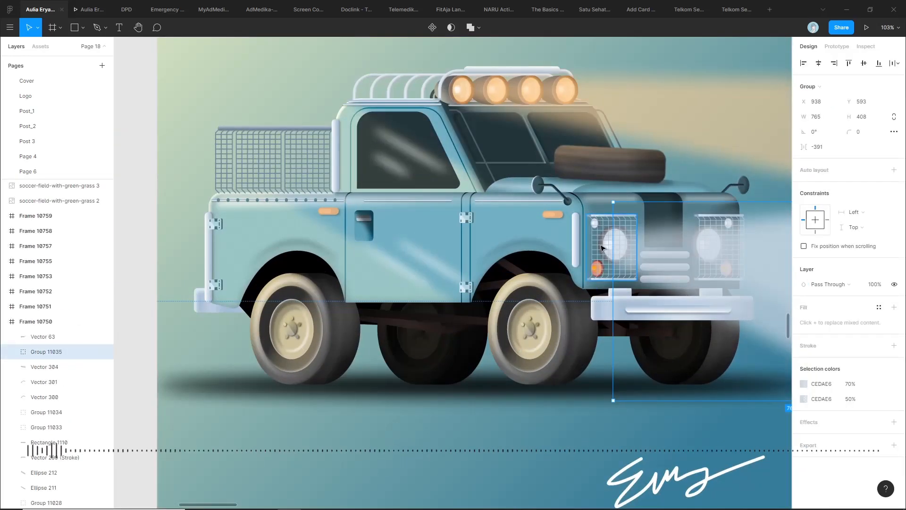
pyautogui.hotkey('ctrl', 'd')
pyautogui.moveTo(601, 246); pyautogui.dragTo(219, 327)
pyautogui.click(501, 295)
pyautogui.scroll(2, 619, 270)
pyautogui.scroll(5, 620, 270)
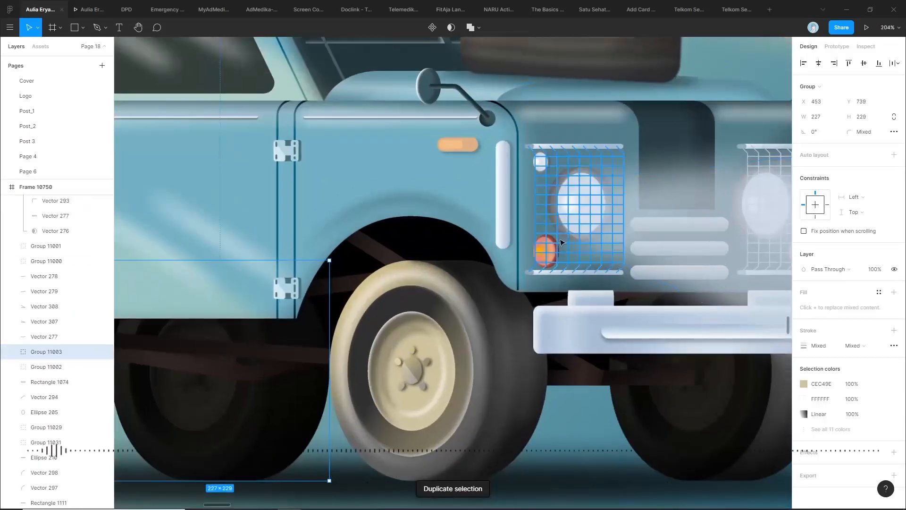
# - Slide the full car's grille off the headlight and paste copies of the headlight, small white lamp and orange lamp into Frame 10765
pyautogui.click(561, 188)
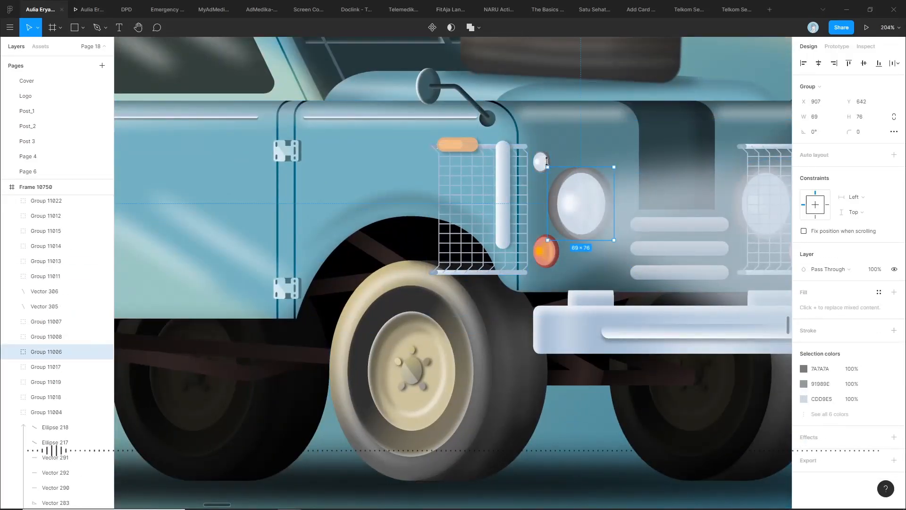
pyautogui.keyDown('shift'); pyautogui.click(546, 163); pyautogui.keyUp('shift')
pyautogui.keyDown('shift'); pyautogui.click(548, 249); pyautogui.keyUp('shift')
pyautogui.hotkey('ctrl', 'c')
pyautogui.scroll(-8, 550, 249)
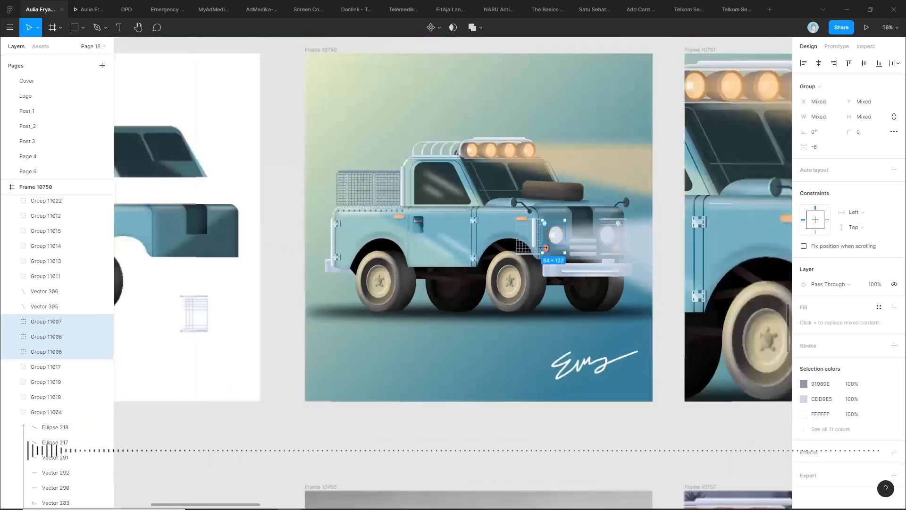
pyautogui.click(258, 152)
pyautogui.hotkey('ctrl', 'v')
pyautogui.scroll(4, 509, 249)
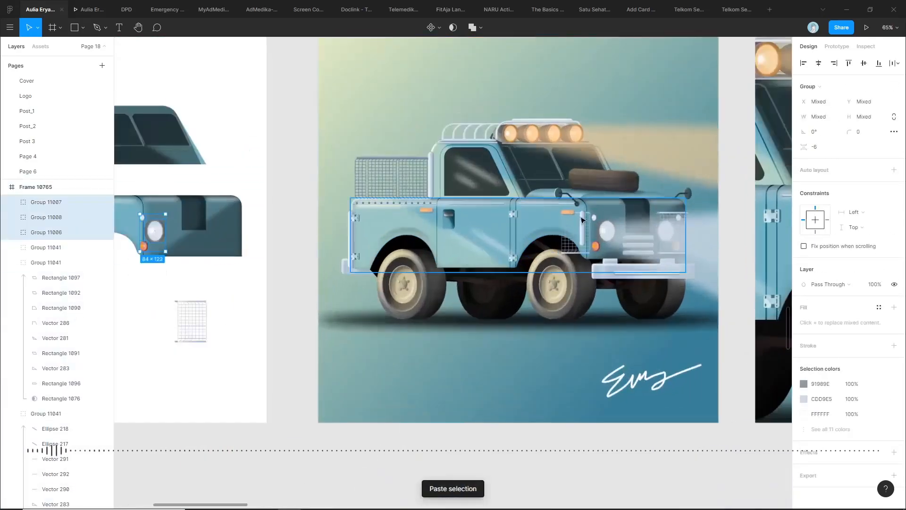
# - Move the three pasted lamps together to the right so they sit fully on the body copy's dark front panel
pyautogui.click(587, 257)
pyautogui.click(589, 235)
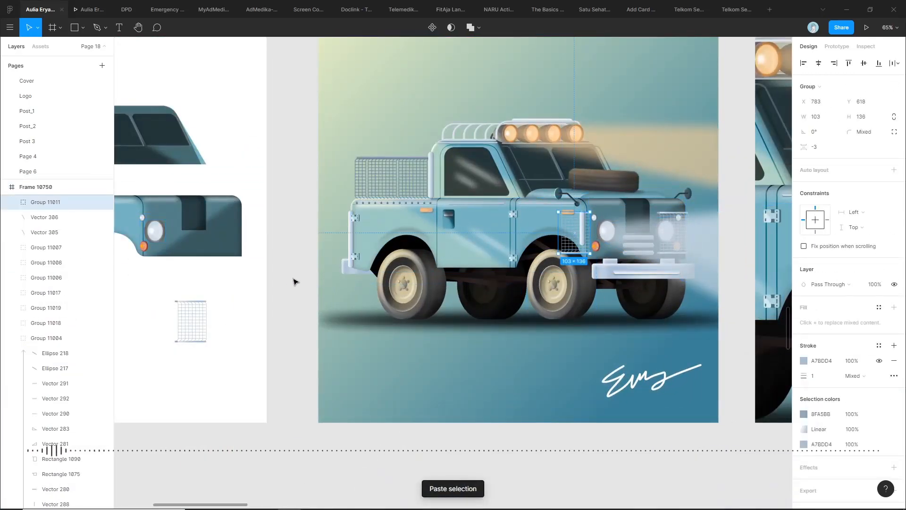
pyautogui.moveTo(189, 275); pyautogui.dragTo(429, 287)
pyautogui.scroll(5, 423, 283)
pyautogui.click(421, 215)
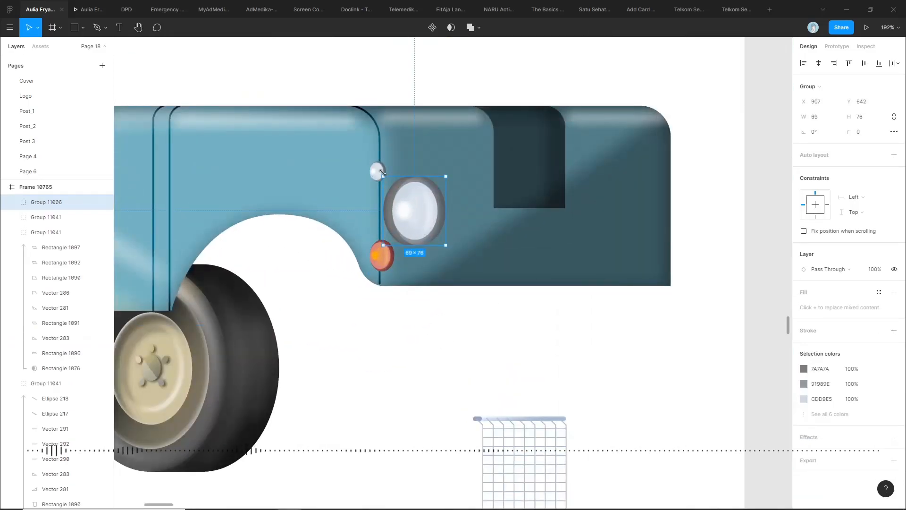
pyautogui.keyDown('shift'); pyautogui.click(378, 170); pyautogui.keyUp('shift')
pyautogui.keyDown('shift'); pyautogui.click(382, 255); pyautogui.keyUp('shift')
pyautogui.moveTo(413, 217); pyautogui.dragTo(443, 216)
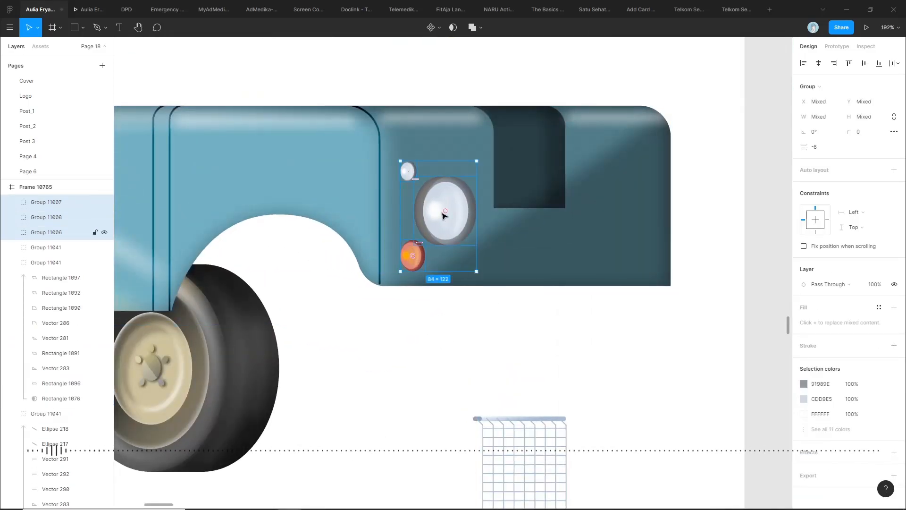
# - Examine the fills and inner shadows of Ellipse 195 and Ellipse 196, which form the large headlight's rim
pyautogui.click(464, 248)
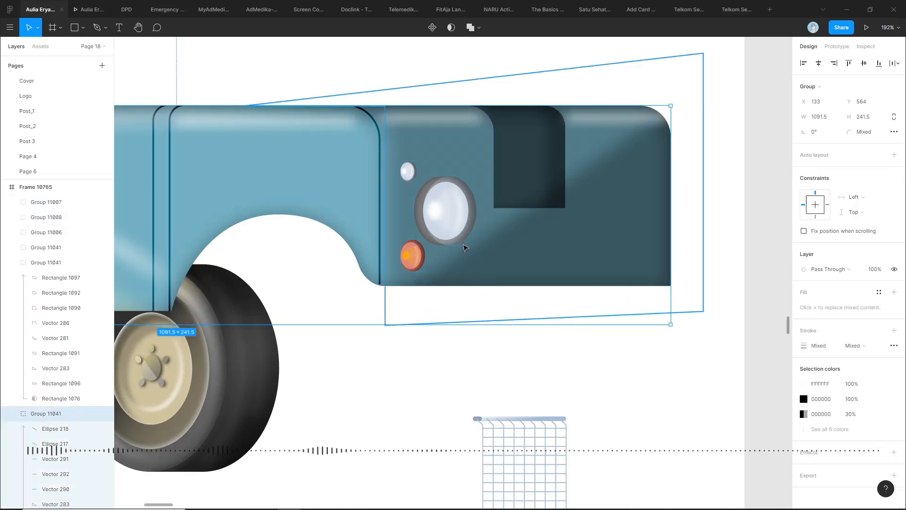
pyautogui.scroll(5, 457, 203)
pyautogui.doubleClick(398, 172)
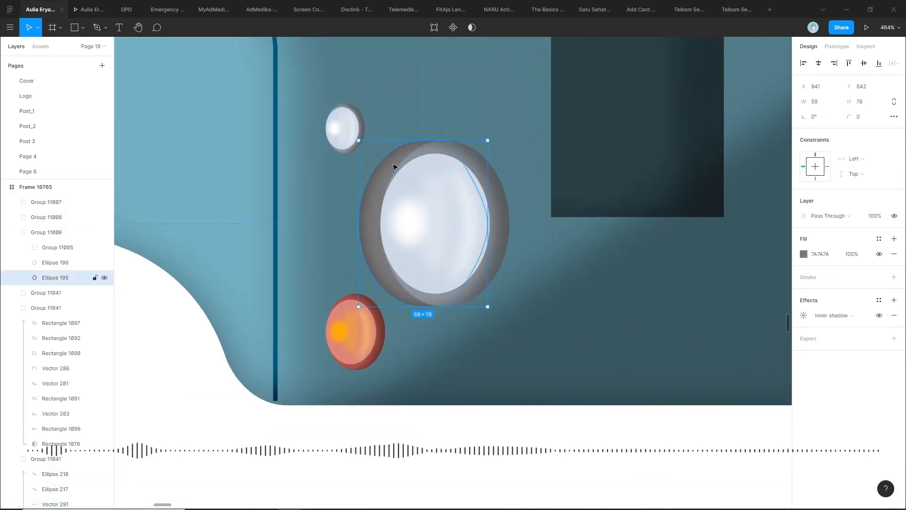
pyautogui.click(469, 158)
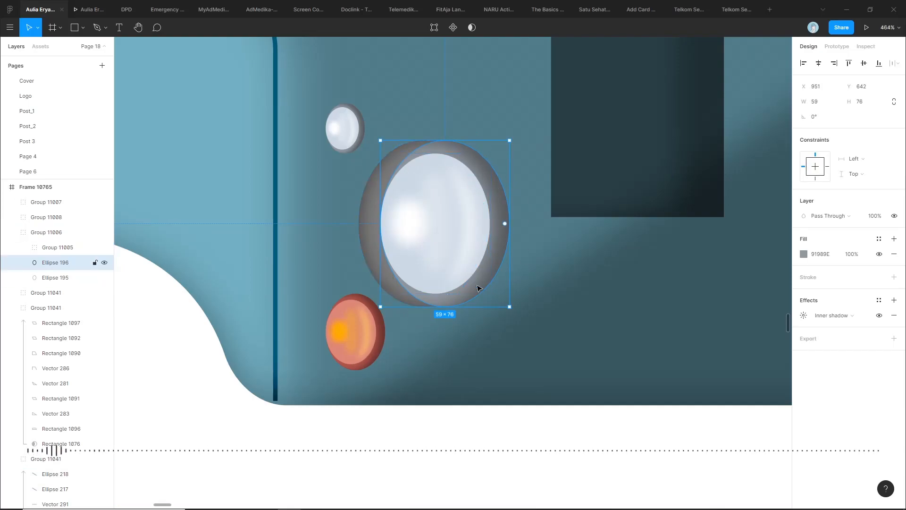
pyautogui.doubleClick(443, 189)
pyautogui.click(471, 154)
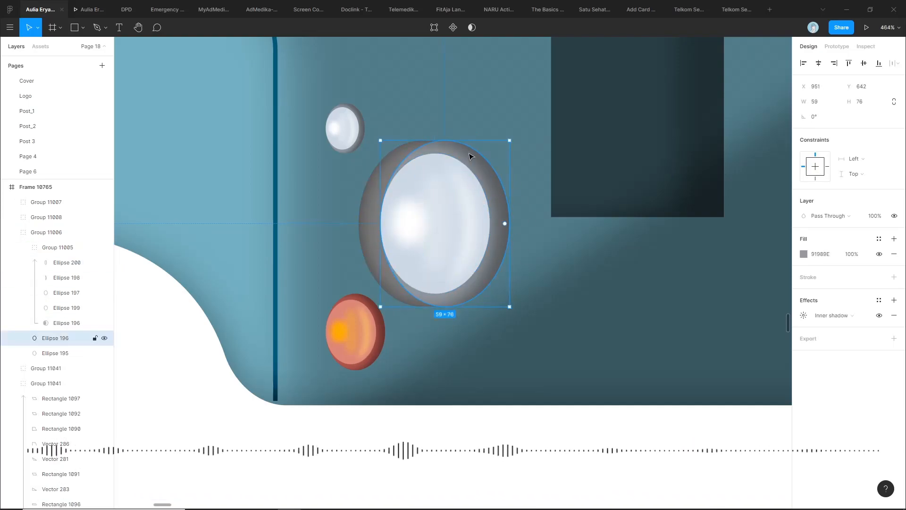
pyautogui.doubleClick(455, 169)
pyautogui.click(528, 181)
pyautogui.doubleClick(487, 188)
pyautogui.doubleClick(449, 168)
pyautogui.click(491, 165)
pyautogui.doubleClick(491, 168)
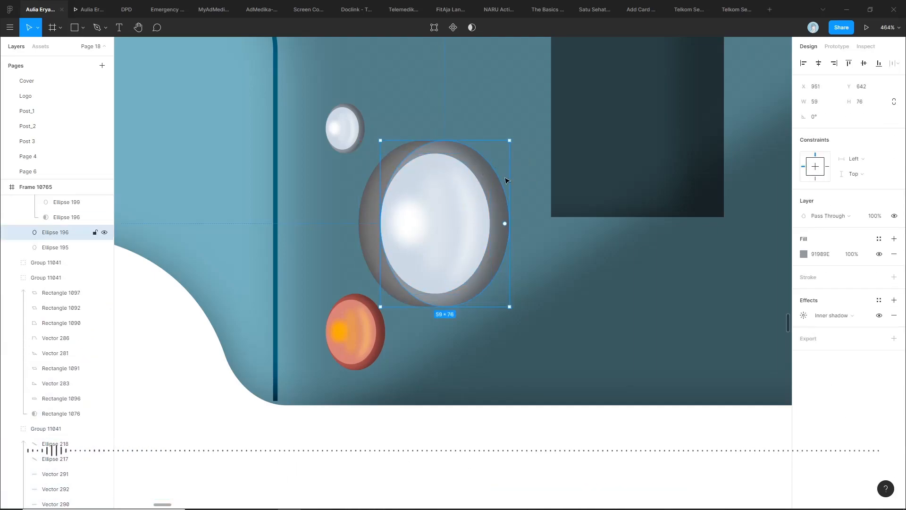
# - Examine the fill opacity and layer blur of highlights Ellipse 197, Ellipse 198 and Ellipse 200 in the headlight glass, Group 11005
pyautogui.click(464, 186)
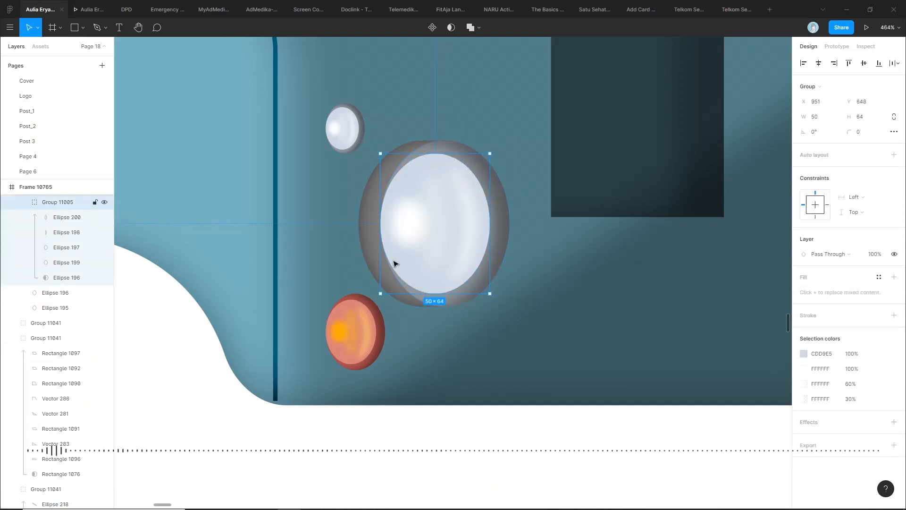
pyautogui.doubleClick(460, 191)
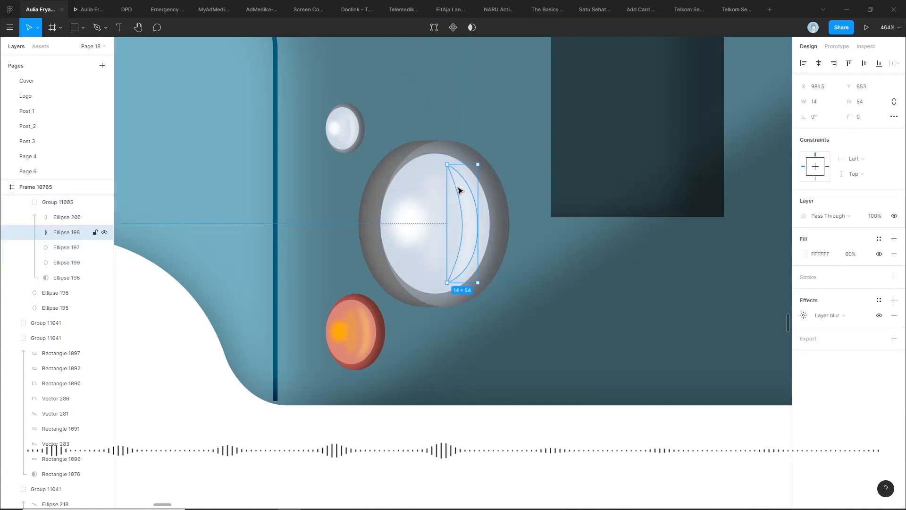
pyautogui.click(421, 218)
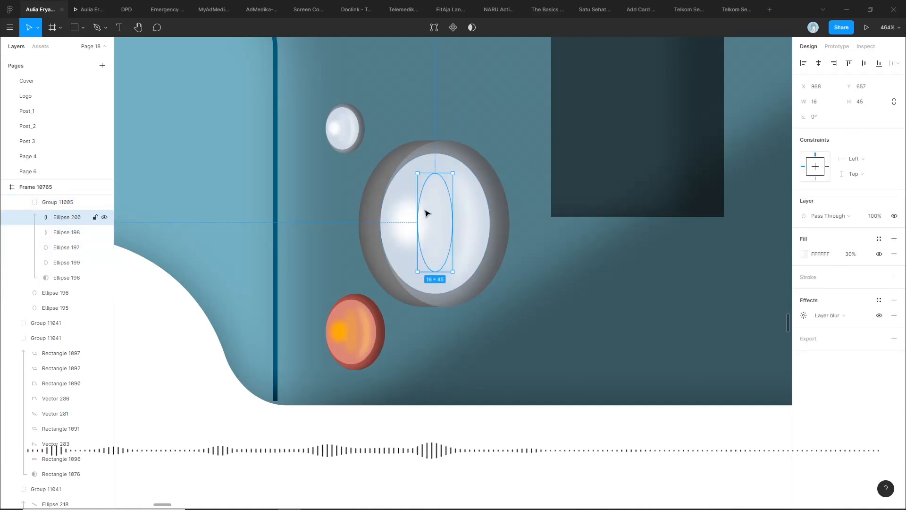
pyautogui.click(414, 217)
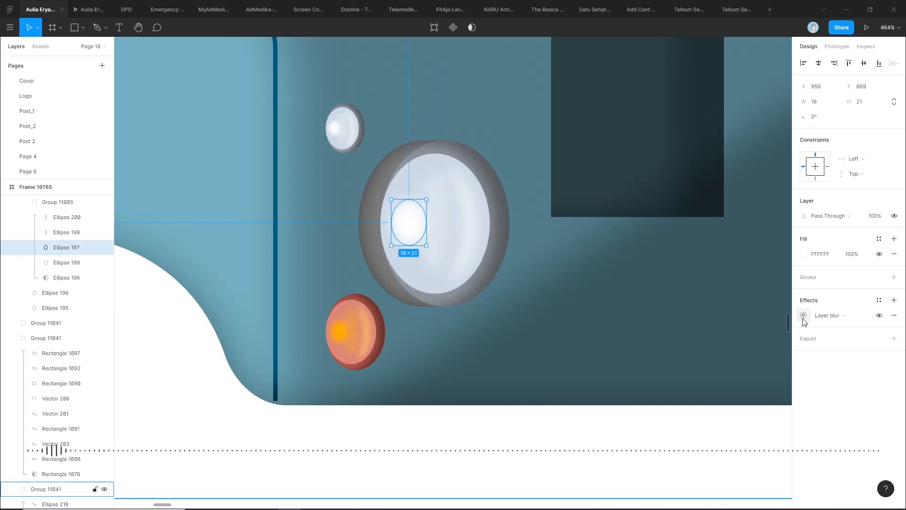
pyautogui.click(465, 215)
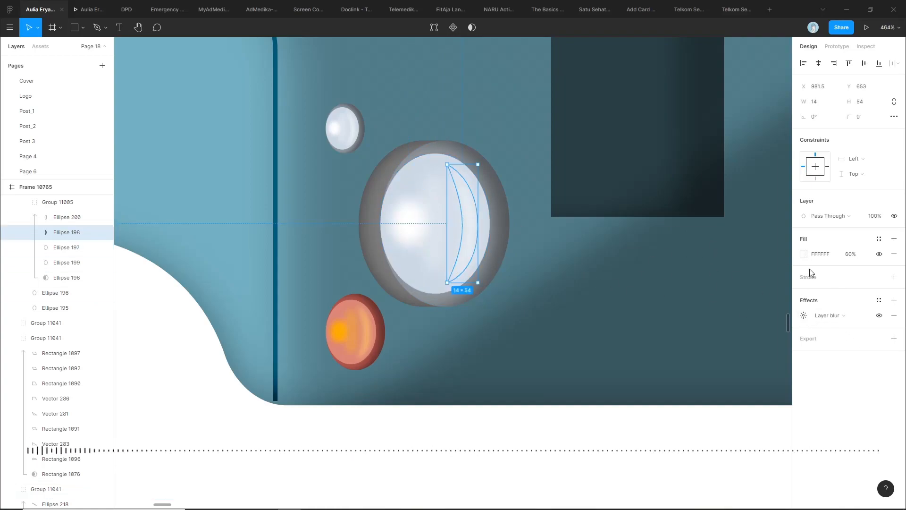
pyautogui.click(443, 216)
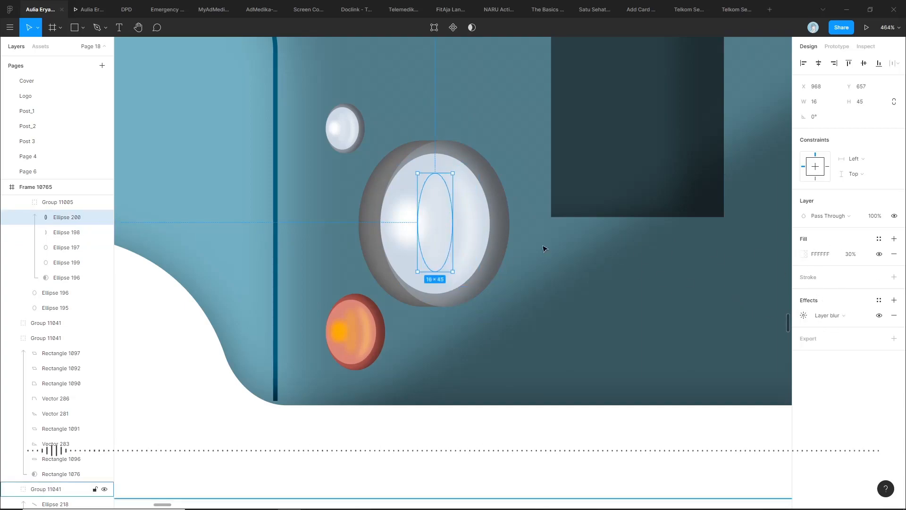
pyautogui.click(467, 213)
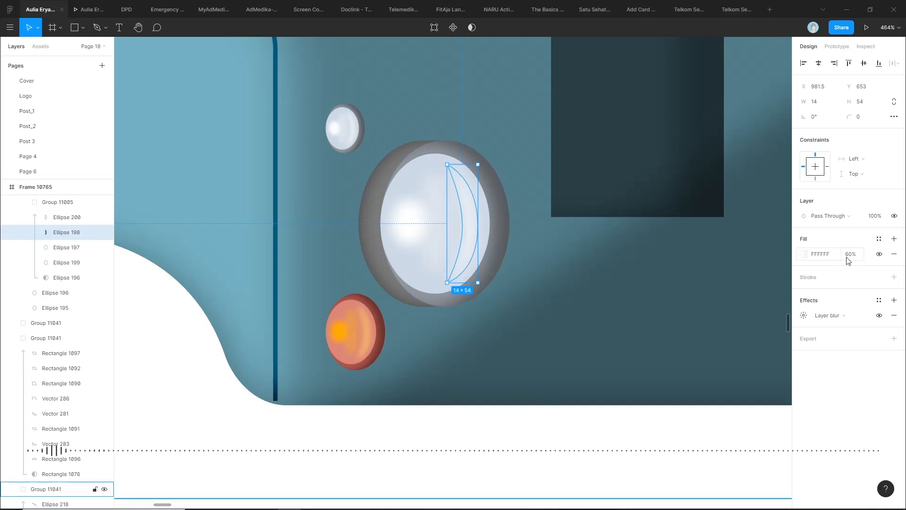
pyautogui.click(432, 230)
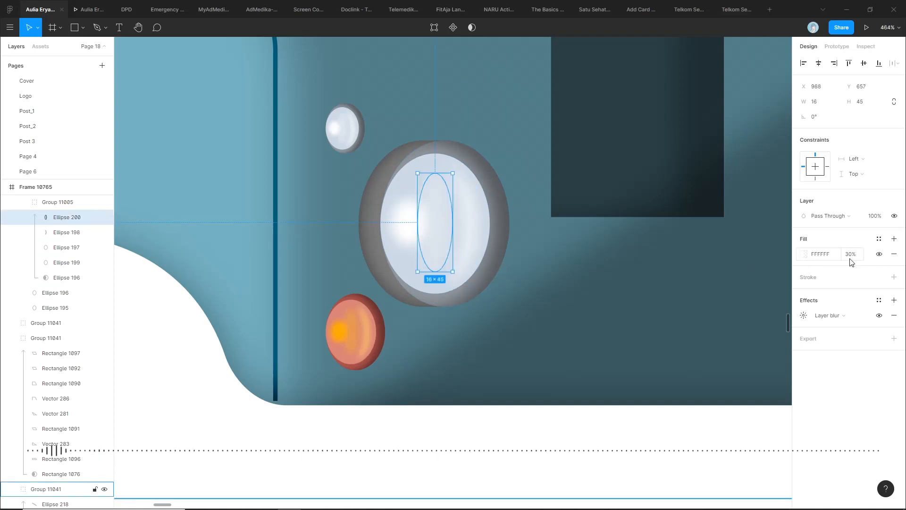
pyautogui.click(412, 225)
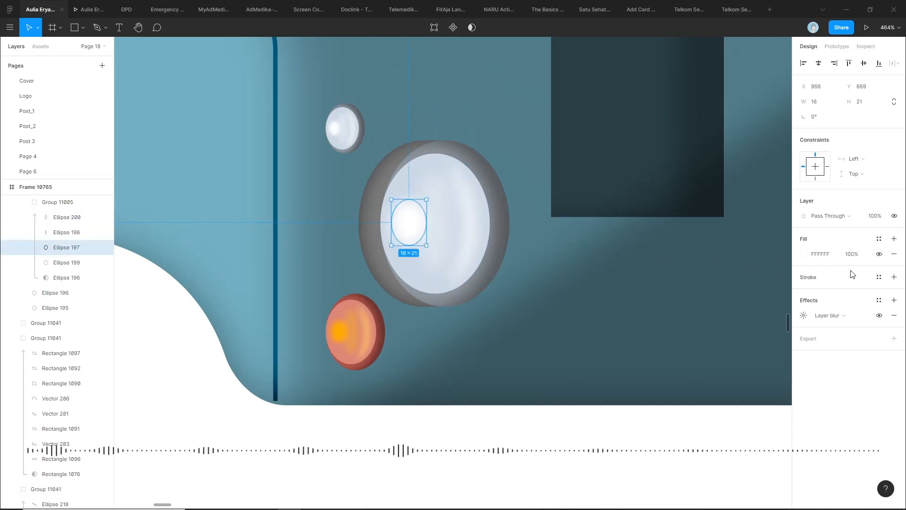
# - Toggle the inner shadow of Ellipse 196 off and on to compare the headlight rim with and without it
pyautogui.click(560, 279)
pyautogui.click(495, 187)
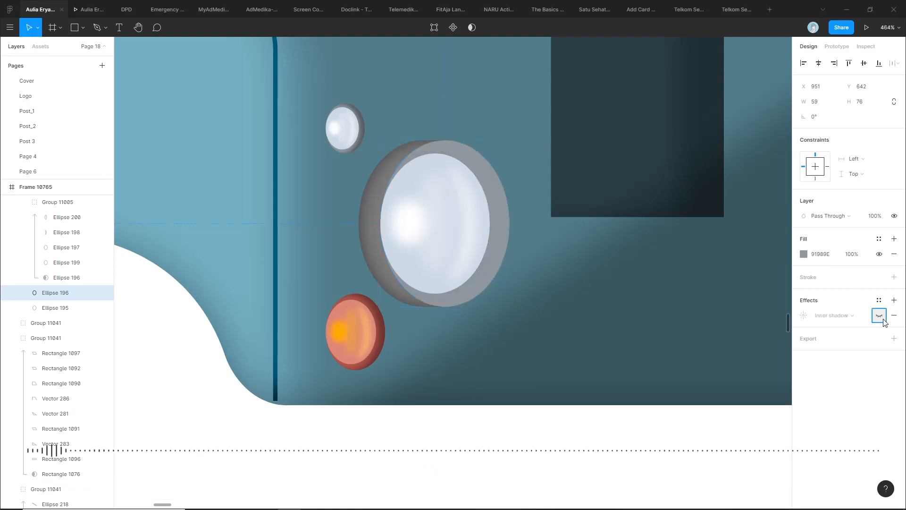
pyautogui.scroll(-5, 590, 309)
pyautogui.click(548, 378)
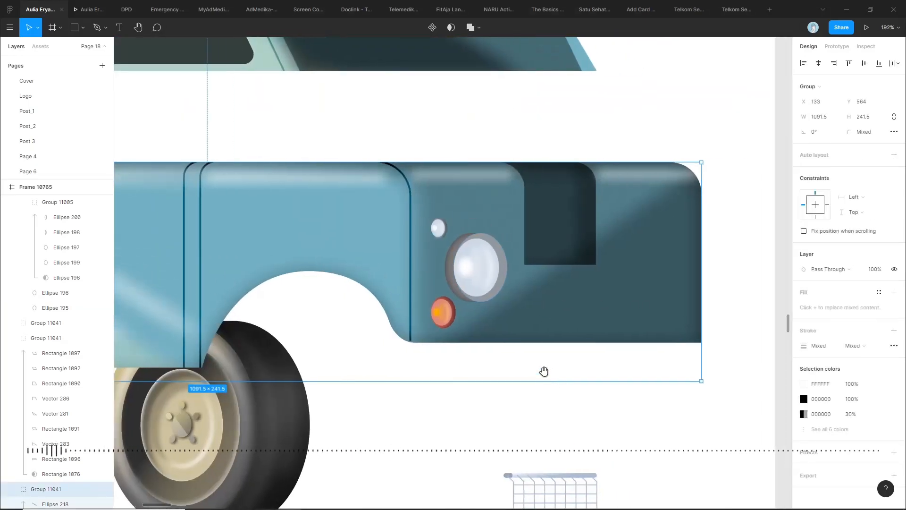
pyautogui.doubleClick(507, 275)
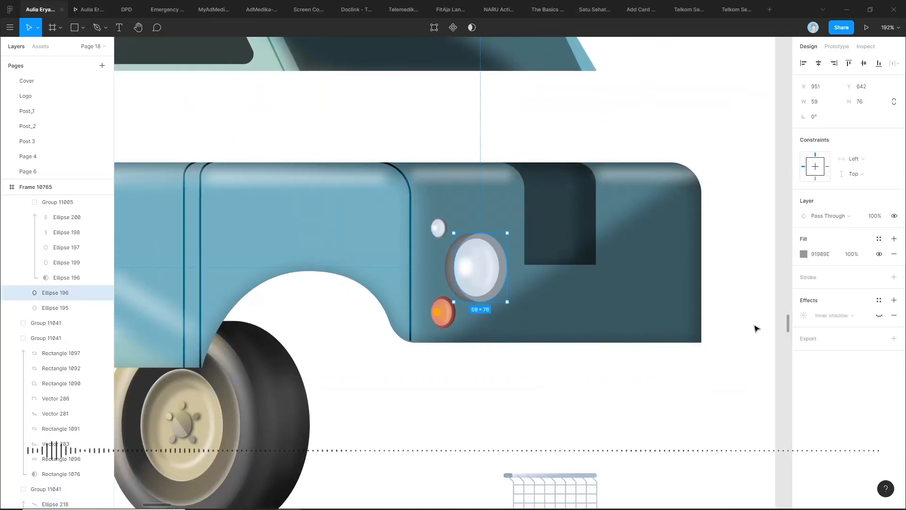
pyautogui.click(875, 317)
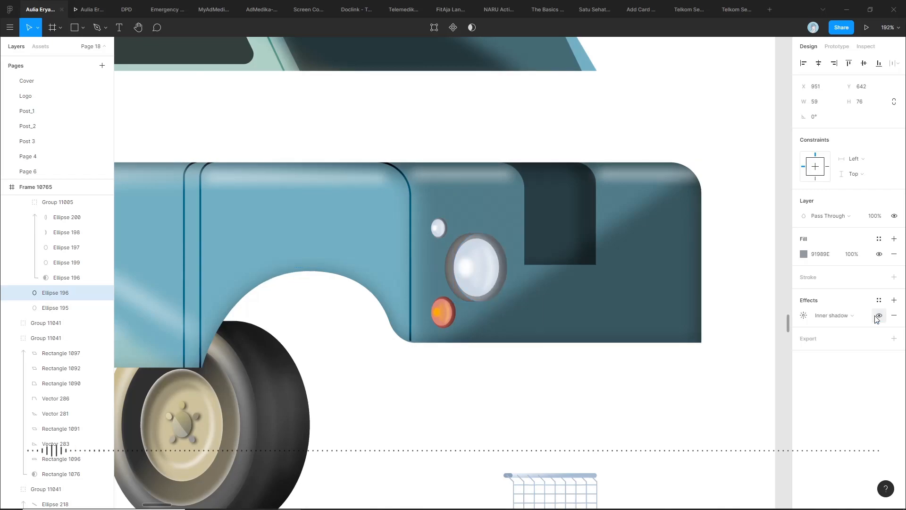
pyautogui.click(878, 316)
pyautogui.click(877, 315)
pyautogui.click(877, 316)
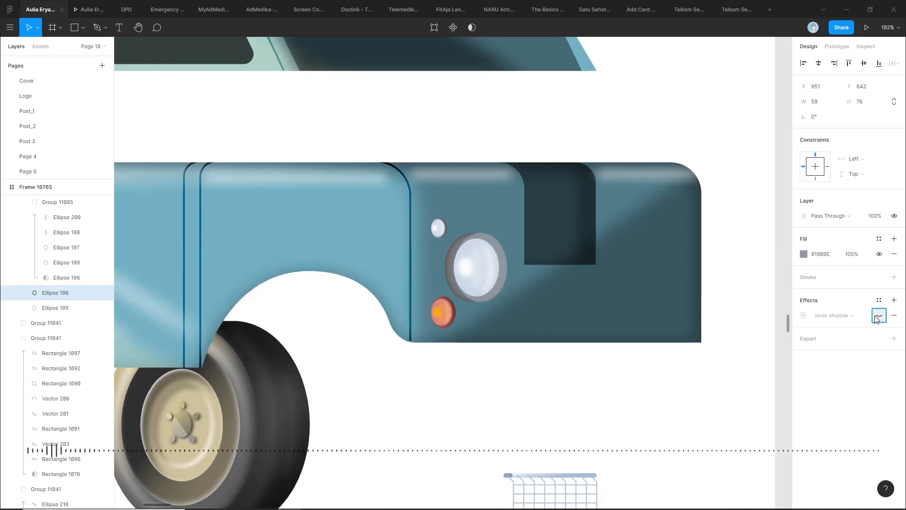
pyautogui.click(877, 316)
pyautogui.click(546, 323)
# - Duplicate the large headlight group and place the copy above the original, over the body's upper edge
pyautogui.scroll(3, 500, 303)
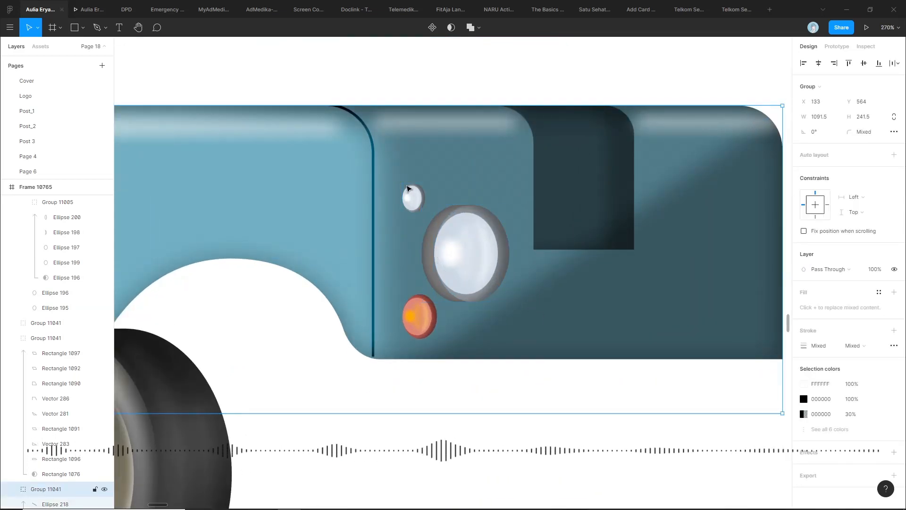
pyautogui.click(456, 231)
pyautogui.hotkey('ctrl', 'd')
pyautogui.moveTo(454, 233); pyautogui.dragTo(489, 191)
pyautogui.scroll(3, 492, 155)
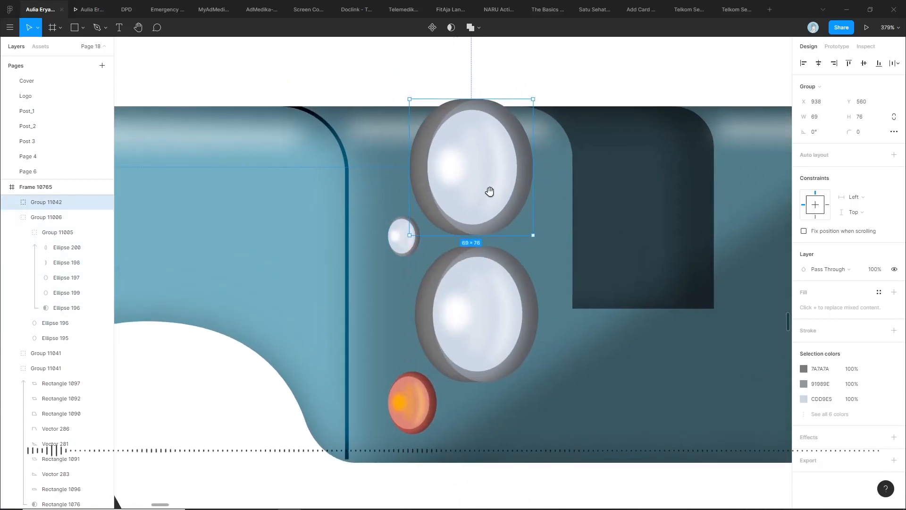
# - Try shrinking the headlight copy proportionally from its corner, and undo each resize
pyautogui.moveTo(534, 98); pyautogui.dragTo(444, 191)
pyautogui.hotkey('ctrl', 'z')
pyautogui.scroll(2, 472, 175)
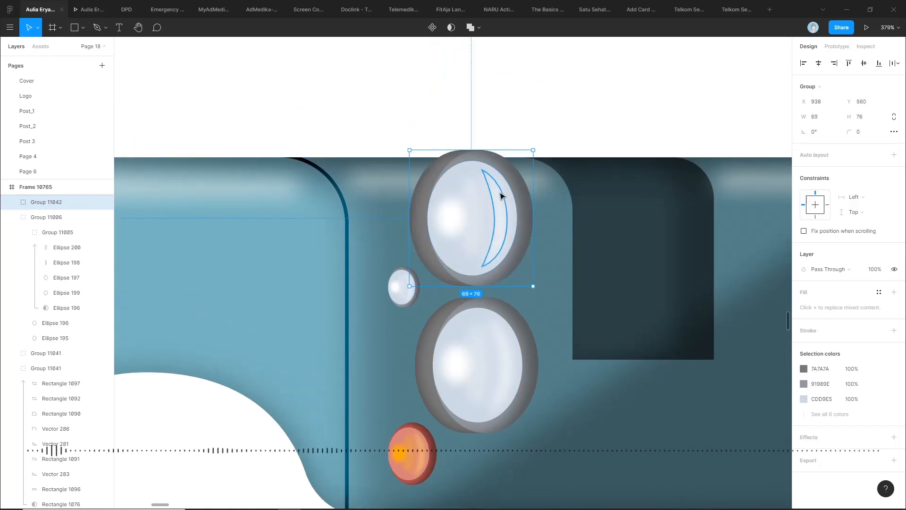
pyautogui.scroll(4, 501, 197)
pyautogui.moveTo(558, 119); pyautogui.dragTo(515, 183)
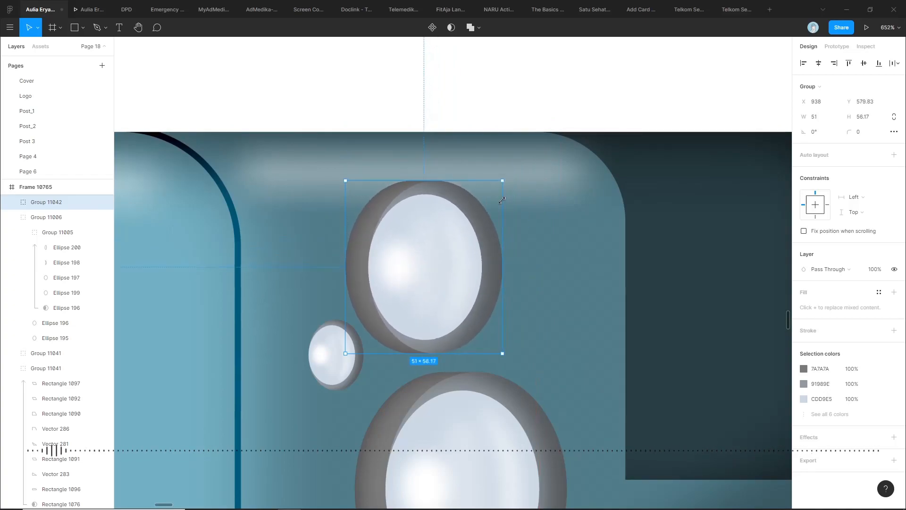
pyautogui.hotkey('ctrl', 'z')
# - Check the layer blur of Ellipse 198 in the headlight copy before and after resizing the copy to less than half size
pyautogui.keyDown('ctrl'); pyautogui.click(507, 232); pyautogui.keyUp('ctrl')
pyautogui.click(804, 316)
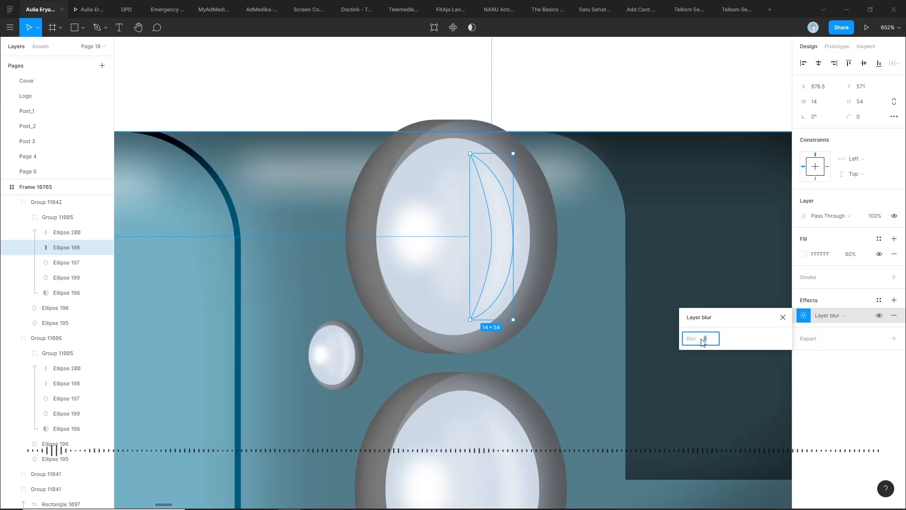
pyautogui.click(491, 203)
pyautogui.moveTo(557, 120); pyautogui.dragTo(427, 263)
pyautogui.doubleClick(409, 302)
pyautogui.click(803, 316)
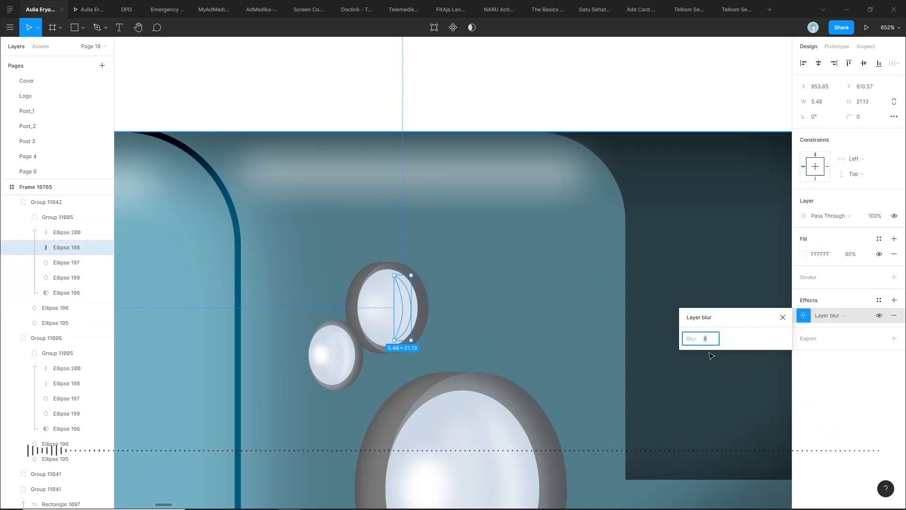
# - Examine the layer blur of Ellipse 198 in the small white lamp, Group 11008
pyautogui.click(334, 360)
pyautogui.moveTo(333, 381); pyautogui.dragTo(366, 328)
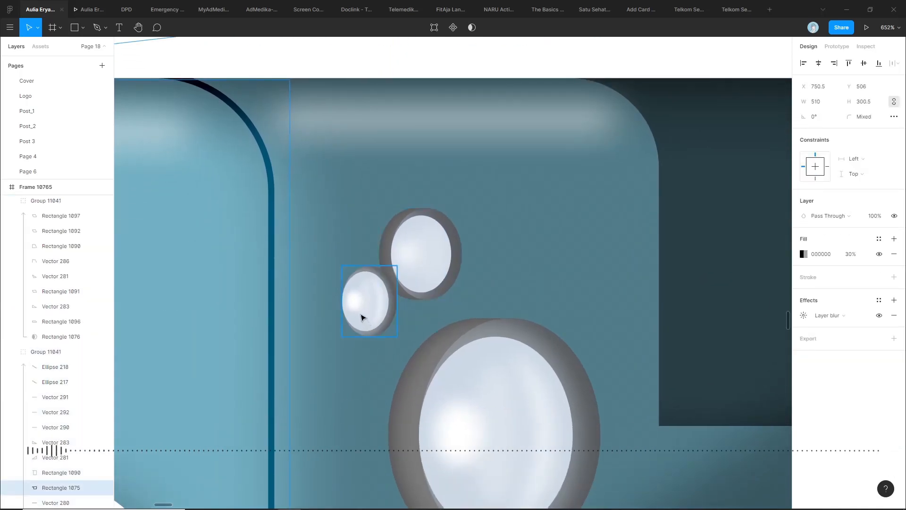
pyautogui.click(363, 317)
pyautogui.doubleClick(370, 311)
pyautogui.click(804, 315)
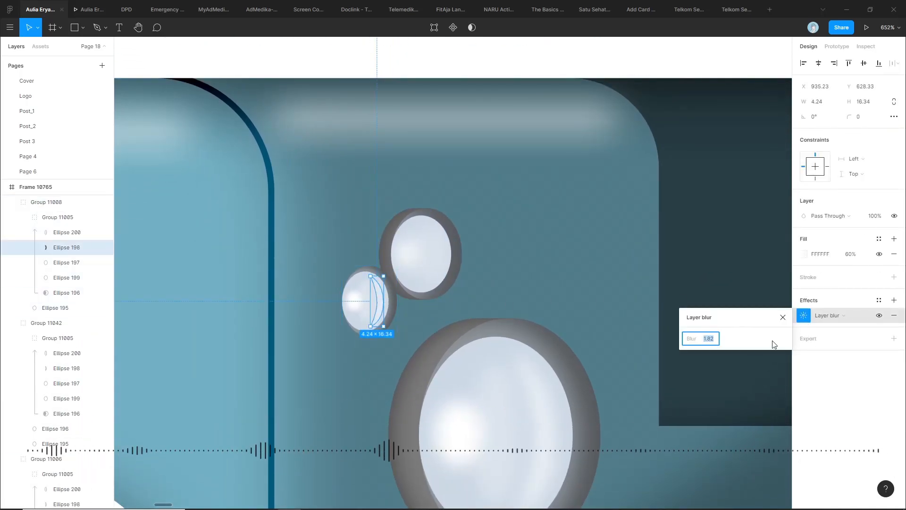
# - Delete the shrunken headlight copy beside the small white lamp
pyautogui.scroll(-5, 521, 251)
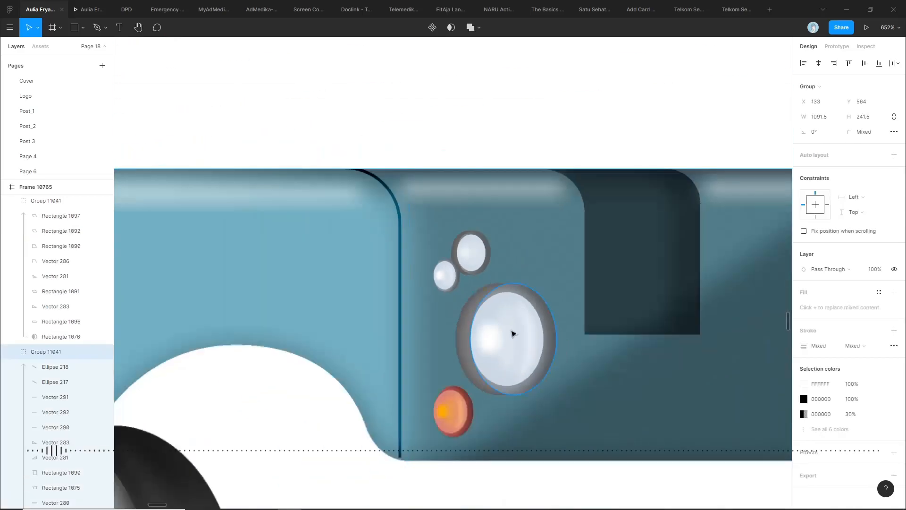
pyautogui.click(511, 348)
pyautogui.scroll(1, 473, 349)
pyautogui.scroll(3, 429, 308)
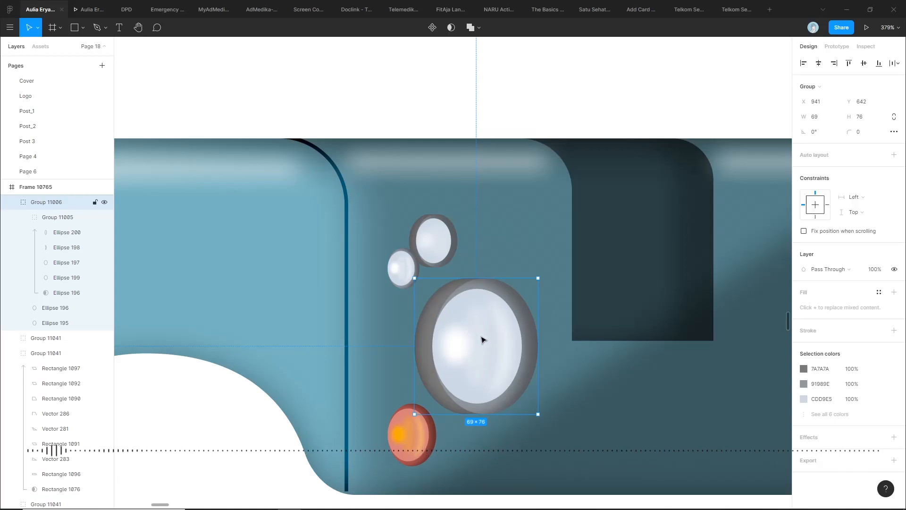
pyautogui.click(444, 233)
pyautogui.press('Delete')
# - Duplicate the large headlight above itself and reduce the copy with the Scale tool to 14 × 15.42
pyautogui.click(483, 341)
pyautogui.hotkey('ctrl', 'd')
pyautogui.moveTo(484, 342); pyautogui.dragTo(477, 186)
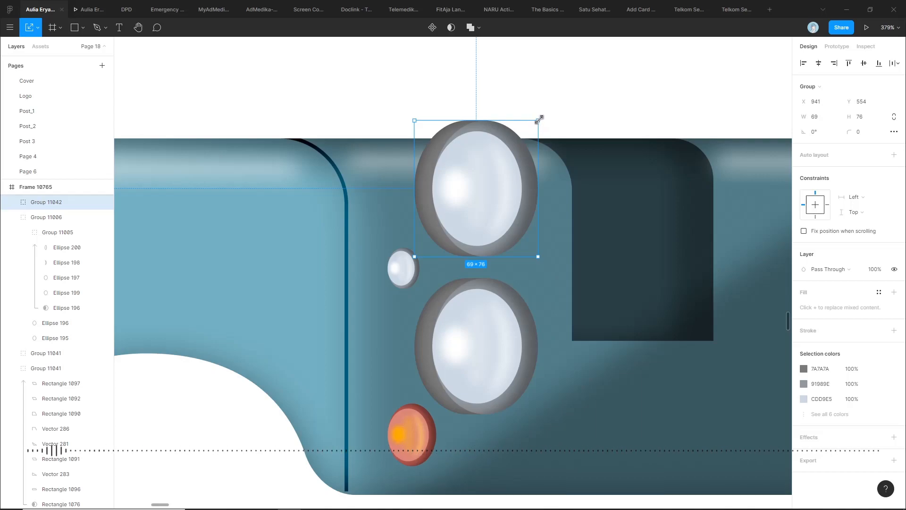
pyautogui.moveTo(539, 120); pyautogui.dragTo(440, 226)
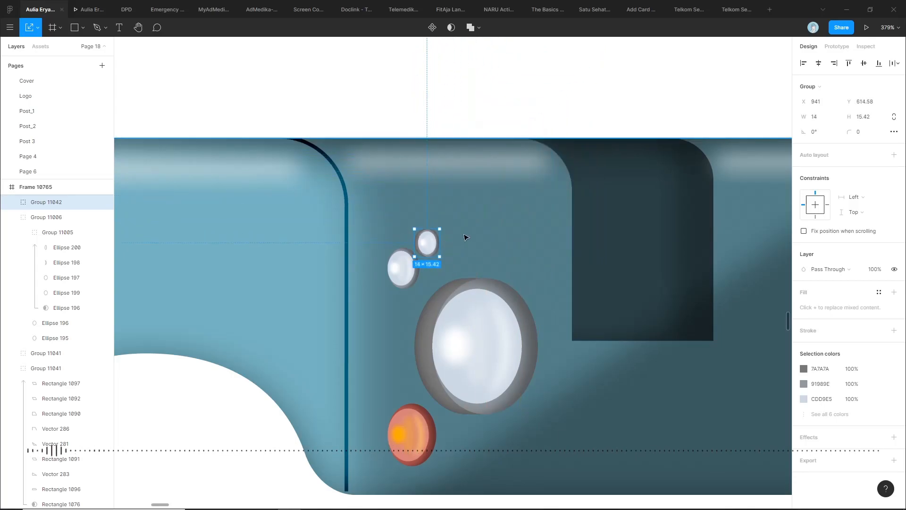
# - Check the layer blur of Ellipse 198 in the scaled headlight copy, and delete that copy
pyautogui.click(424, 259)
pyautogui.scroll(2, 425, 259)
pyautogui.scroll(3, 424, 259)
pyautogui.keyDown('ctrl'); pyautogui.click(439, 232); pyautogui.keyUp('ctrl')
pyautogui.click(803, 316)
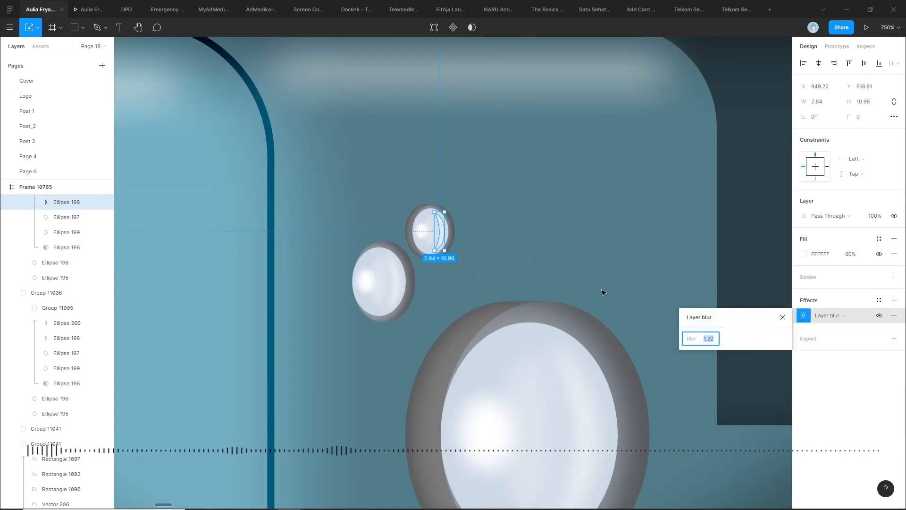
pyautogui.click(551, 257)
pyautogui.press('Delete')
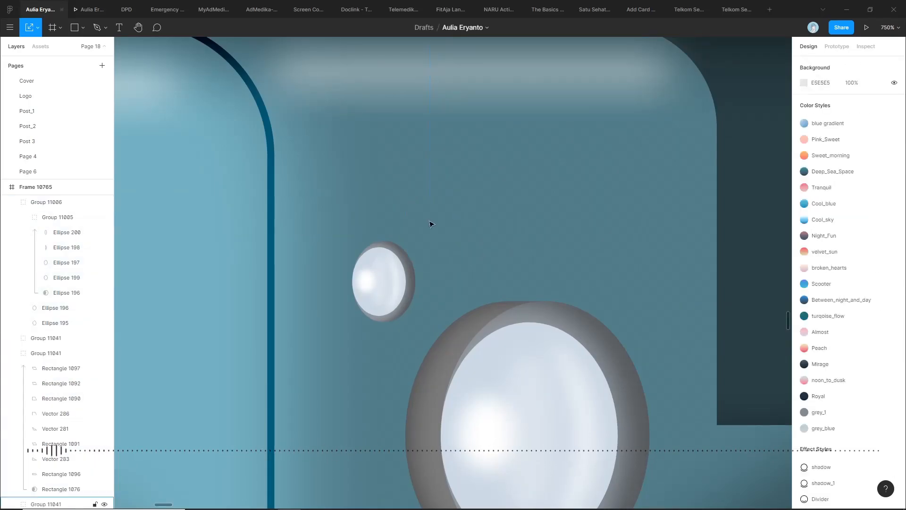
# - Examine the orange lamp, Group 11007, and the fill of its Ellipse 199
pyautogui.scroll(-6, 448, 235)
pyautogui.click(381, 341)
pyautogui.hotkey('ctrl', 'd')
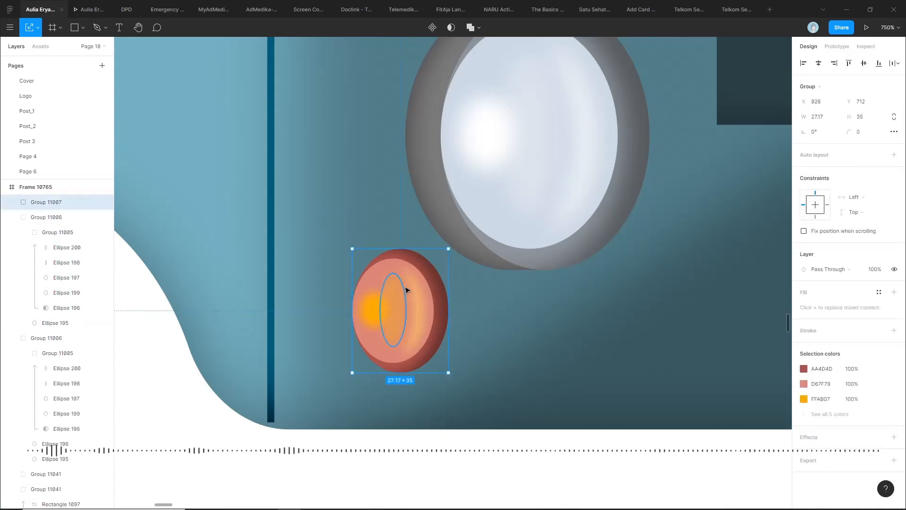
pyautogui.keyDown('ctrl'); pyautogui.click(379, 274); pyautogui.keyUp('ctrl')
pyautogui.scroll(-3, 428, 276)
pyautogui.scroll(-4, 543, 336)
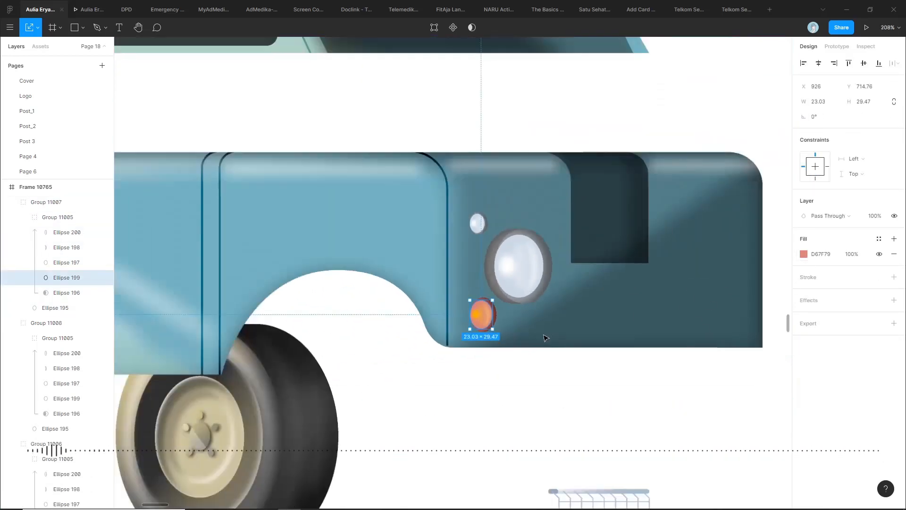
# - Move the grille group from below the body up over the body copy's top edge, to X 899, Y 476
pyautogui.click(522, 401)
pyautogui.scroll(-6, 468, 350)
pyautogui.scroll(5, 457, 402)
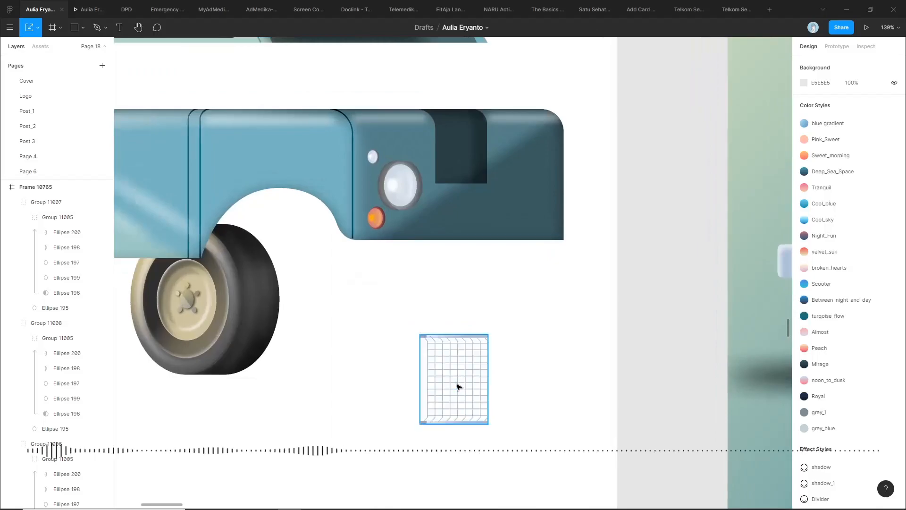
pyautogui.moveTo(466, 384); pyautogui.dragTo(405, 171)
pyautogui.scroll(2, 405, 170)
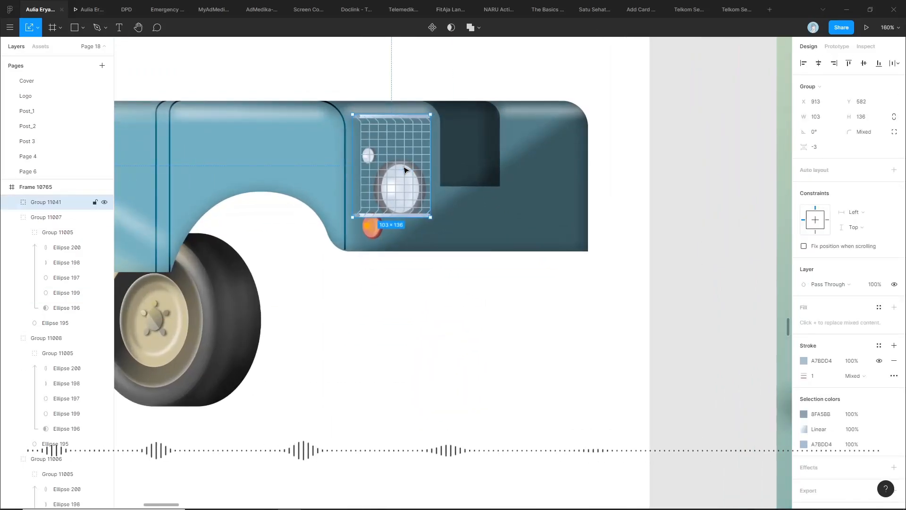
pyautogui.moveTo(456, 205); pyautogui.dragTo(448, 122)
pyautogui.scroll(5, 548, 98)
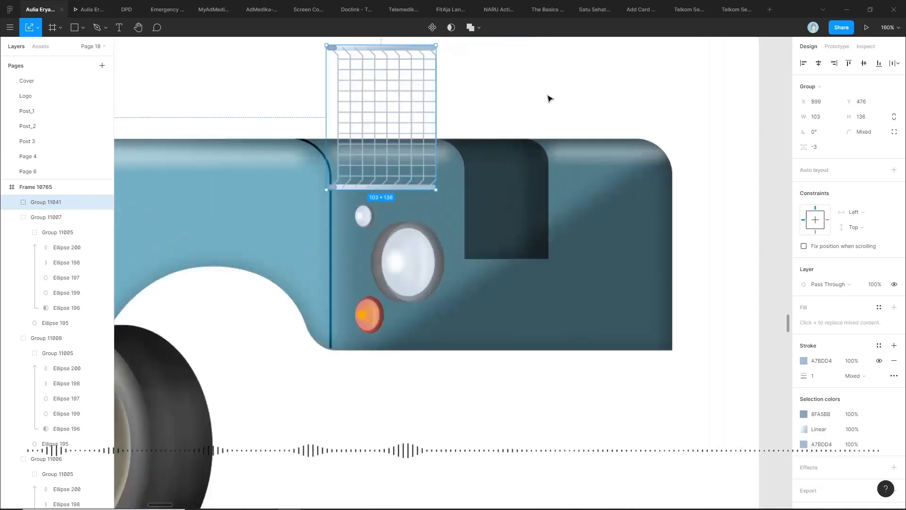
# - Draw a vertical grille bar about 81 px tall with the Pen tool beside the grille, slanting both ends towards the left
pyautogui.press('p')
pyautogui.click(470, 151)
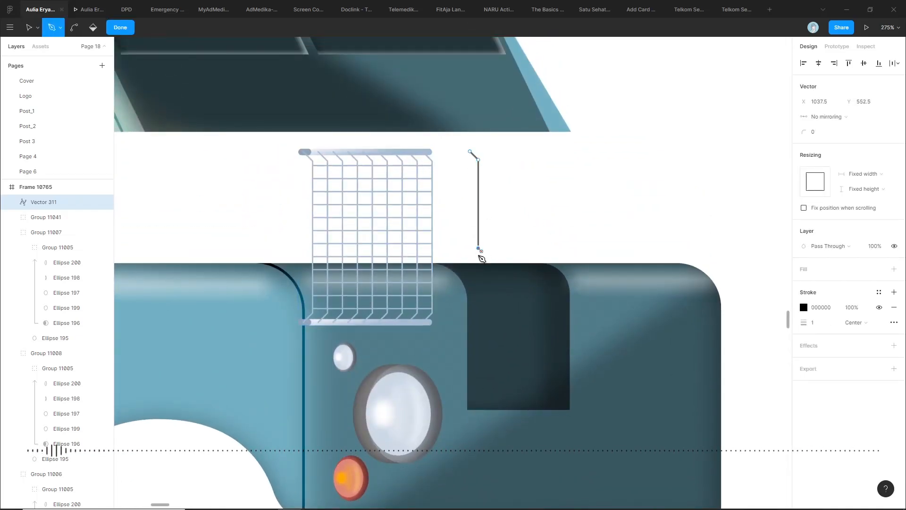
pyautogui.press('Escape')
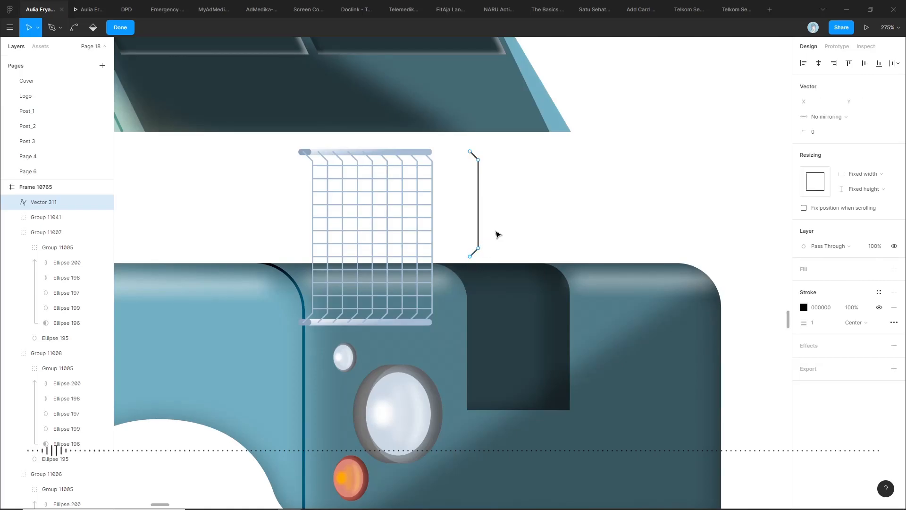
pyautogui.press('Escape')
# - Duplicate the bent bar at 10 px intervals to the right until there are seven parallel bars
pyautogui.scroll(3, 494, 222)
pyautogui.click(477, 213)
pyautogui.hotkey('ctrl', 'd')
pyautogui.hotkey('shift', 'Right')
pyautogui.hotkey('ctrl', 'd')
pyautogui.hotkey('ctrl', 'd')
pyautogui.hotkey('ctrl', 'd')
pyautogui.hotkey('ctrl', 'd')
pyautogui.hotkey('ctrl', 'd')
pyautogui.click(624, 186)
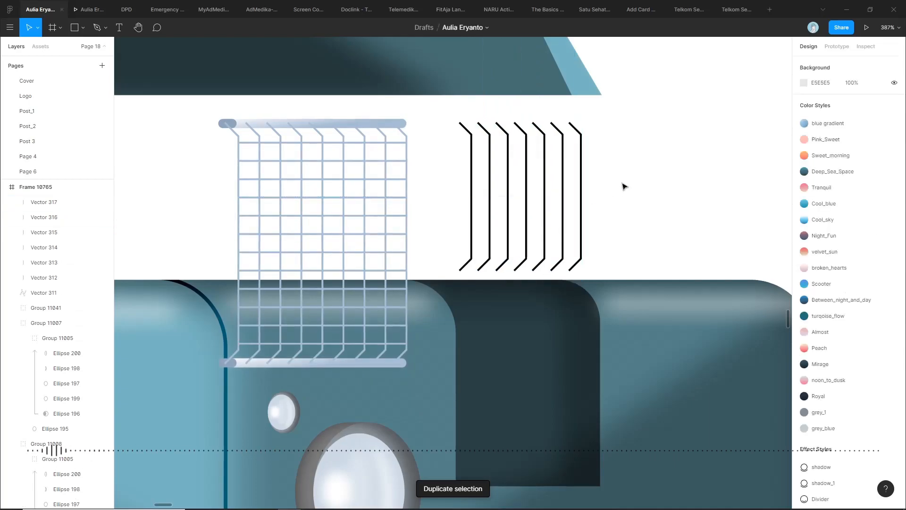
# - Draw a horizontal line about 60 px wide across the seven bars just below their upper bends, and duplicate it
pyautogui.press('p')
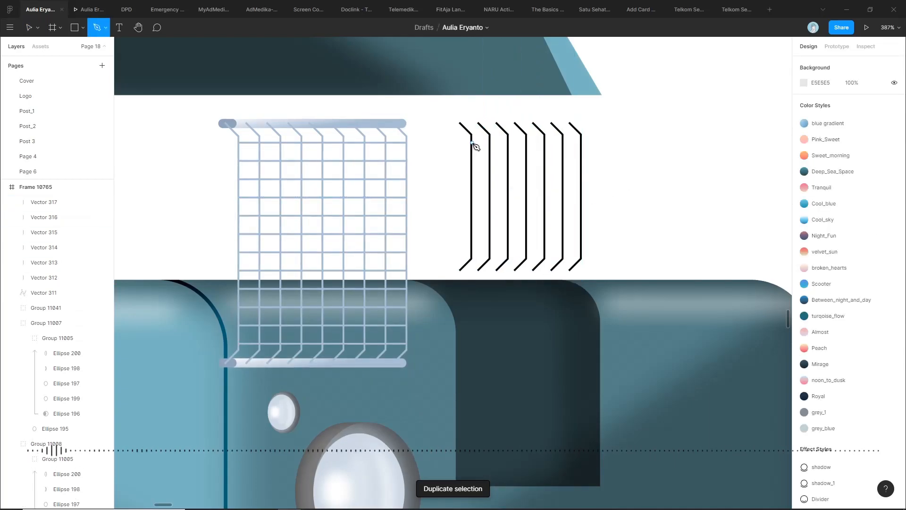
pyautogui.click(472, 143)
pyautogui.click(583, 142)
pyautogui.press('Escape')
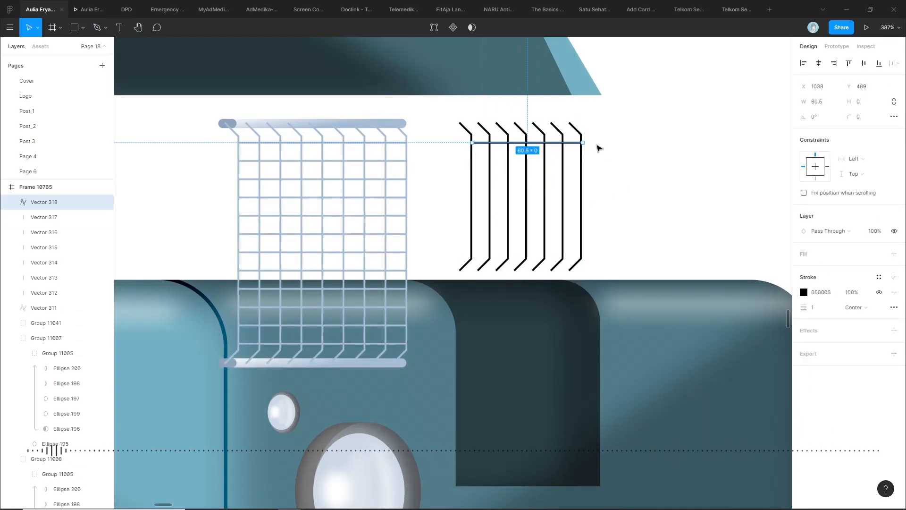
pyautogui.hotkey('ctrl', 'd')
pyautogui.press('Return')
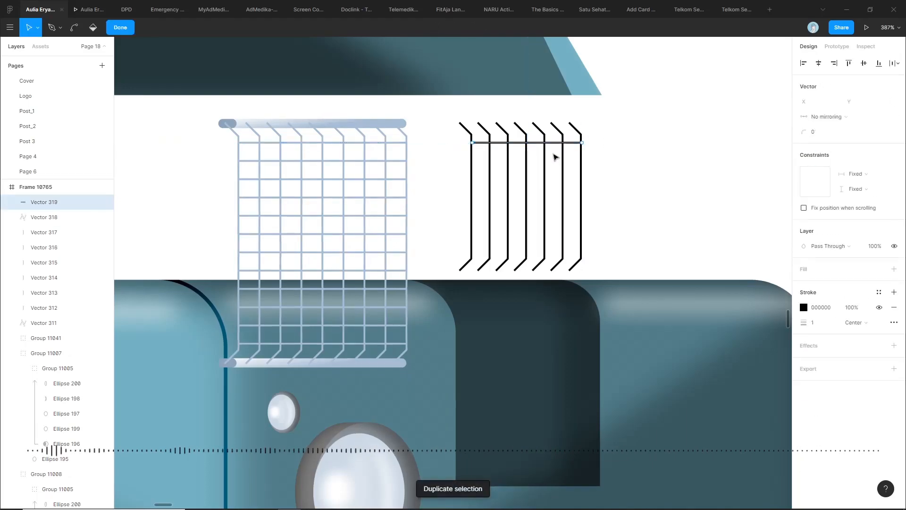
pyautogui.press('Escape')
# - Try repeating the horizontal line down the grille bars, and undo the extra copies
pyautogui.hotkey('ctrl', 'd')
pyautogui.hotkey('ctrl', 'd')
pyautogui.hotkey('ctrl', 'd')
pyautogui.moveTo(558, 145); pyautogui.dragTo(558, 160)
pyautogui.hotkey('ctrl', 'z')
pyautogui.hotkey('ctrl', 'z')
pyautogui.hotkey('ctrl', 'z')
pyautogui.hotkey('ctrl', 'z')
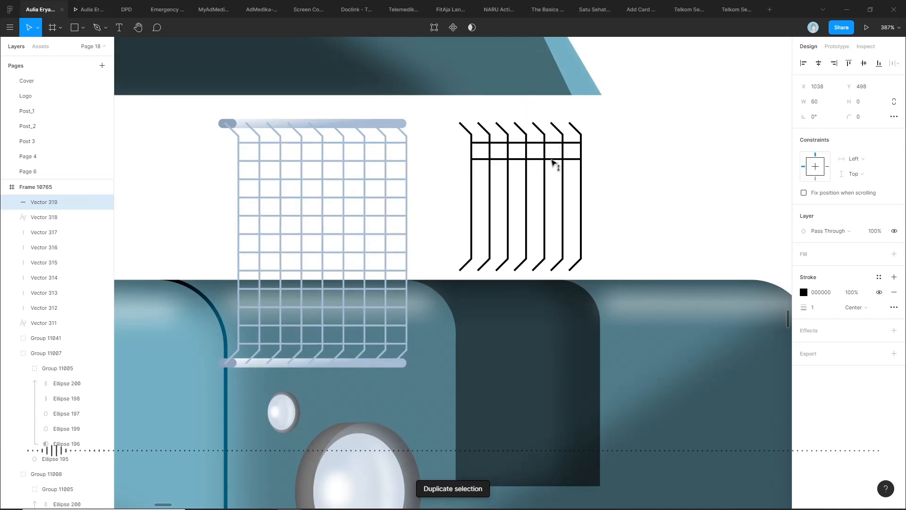
# - Repeat the horizontal line at even spacing down the bars until ten lines fill the mesh, the last at Y 552
pyautogui.hotkey('ctrl', 'd')
pyautogui.moveTo(554, 159); pyautogui.dragTo(555, 177)
pyautogui.hotkey('ctrl', 'd')
pyautogui.hotkey('ctrl', 'd')
pyautogui.hotkey('ctrl', 'd')
pyautogui.hotkey('ctrl', 'd')
pyautogui.hotkey('ctrl', 'd')
pyautogui.hotkey('ctrl', 'd')
pyautogui.hotkey('ctrl', 'd')
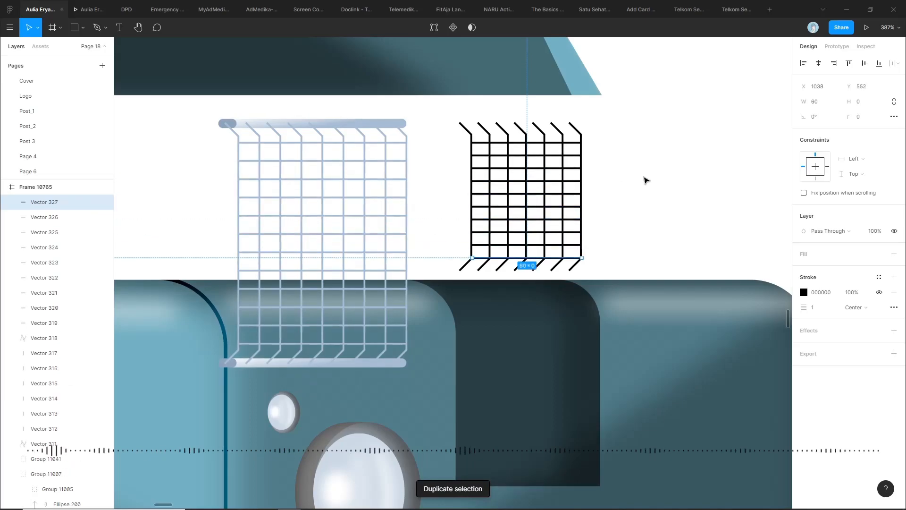
# - Compare the complete drawn line mesh with the finished grille's single vector shape and its stroke settings
pyautogui.click(646, 180)
pyautogui.scroll(-3, 645, 177)
pyautogui.moveTo(633, 146); pyautogui.dragTo(508, 230)
pyautogui.click(627, 165)
pyautogui.moveTo(638, 138); pyautogui.dragTo(515, 246)
pyautogui.scroll(5, 544, 197)
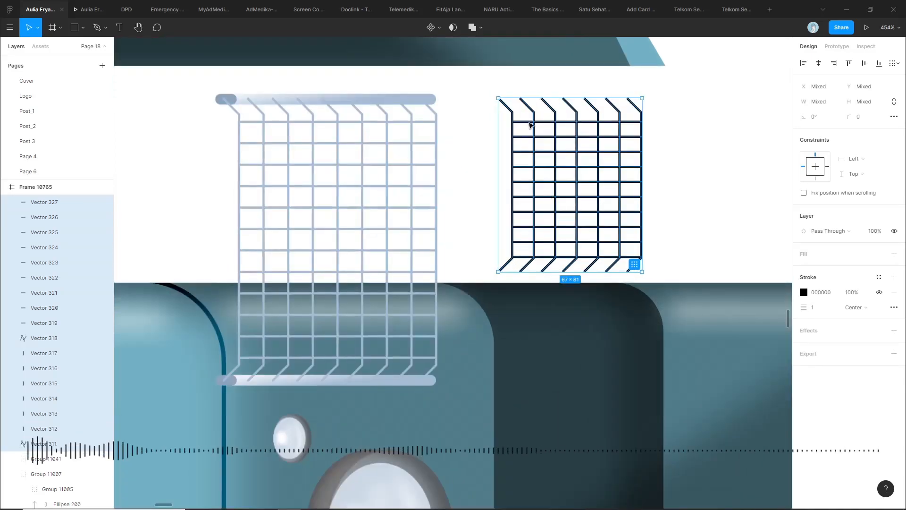
pyautogui.click(423, 148)
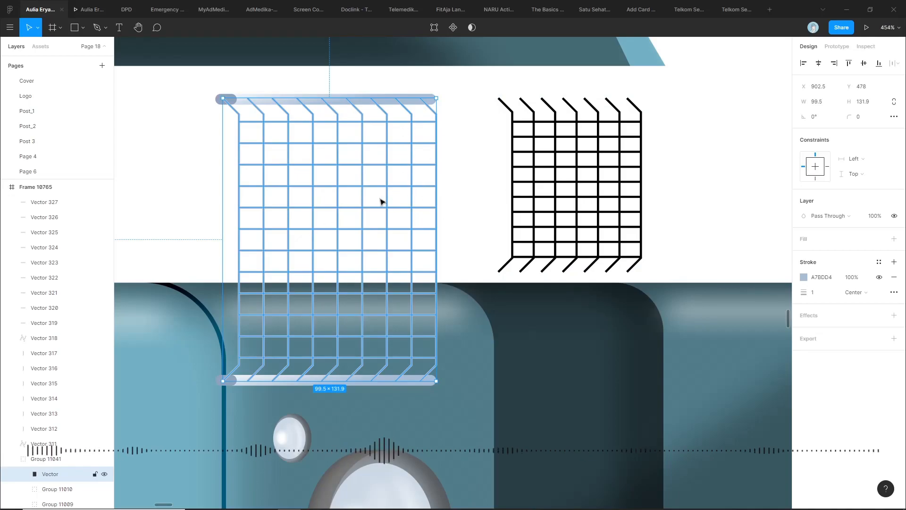
pyautogui.click(494, 163)
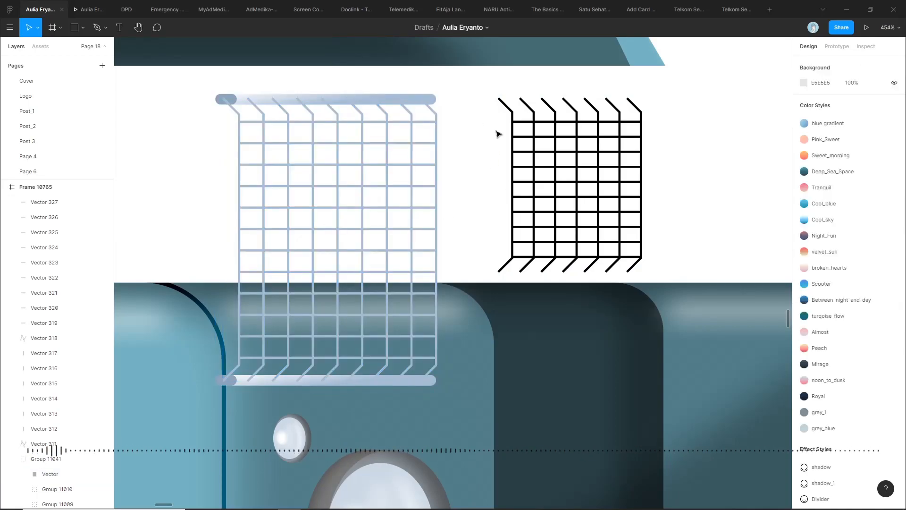
# - Combine all the vertical and horizontal lines of the drawn mesh into one shape with Union
pyautogui.moveTo(691, 113); pyautogui.dragTo(502, 213)
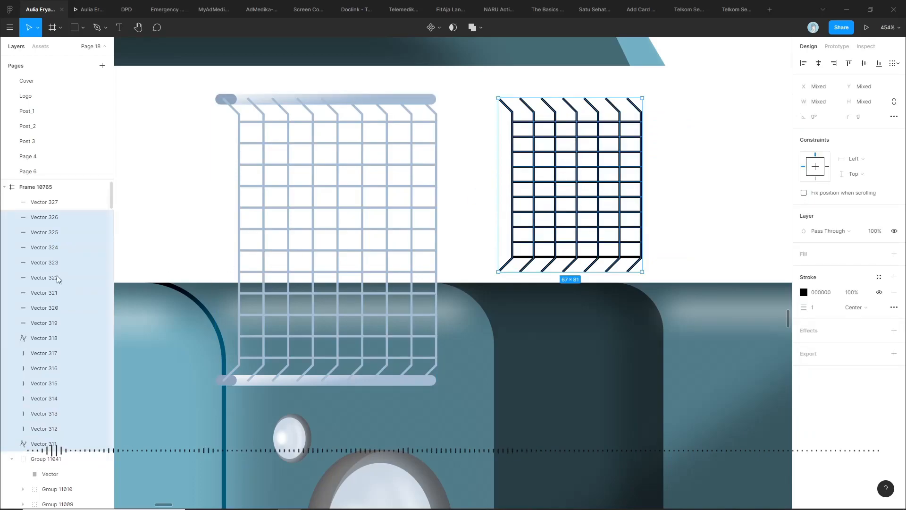
pyautogui.click(695, 128)
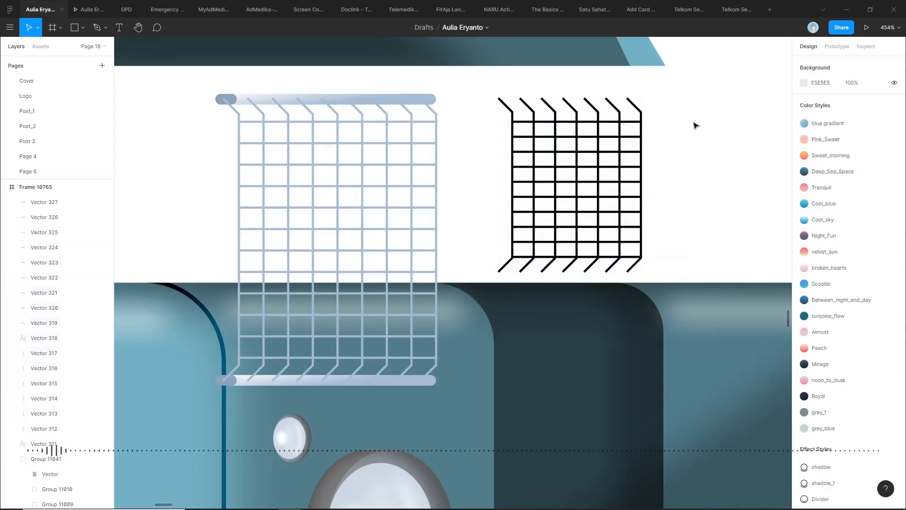
pyautogui.moveTo(685, 97); pyautogui.dragTo(484, 270)
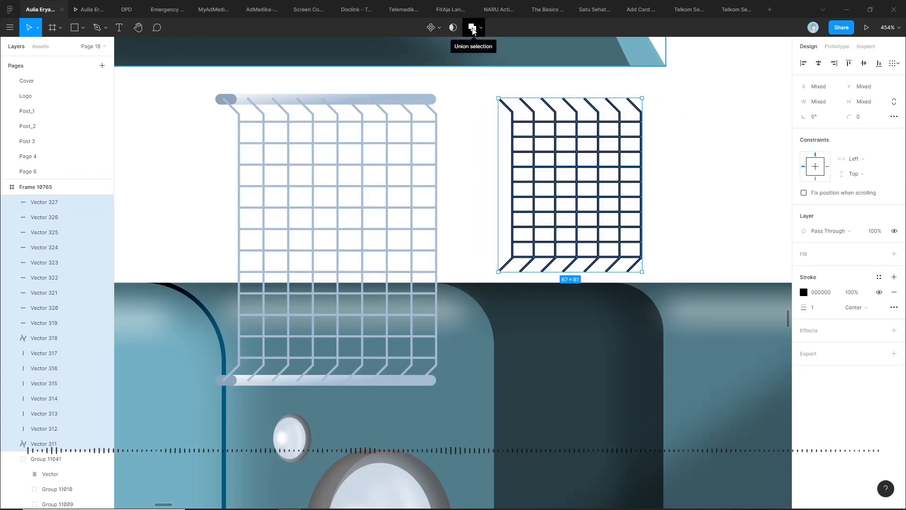
pyautogui.click(473, 30)
# - Set the fill of the united mesh shape to red DE3C3C
pyautogui.click(689, 156)
pyautogui.click(590, 159)
pyautogui.click(803, 269)
pyautogui.moveTo(729, 297); pyautogui.dragTo(762, 287)
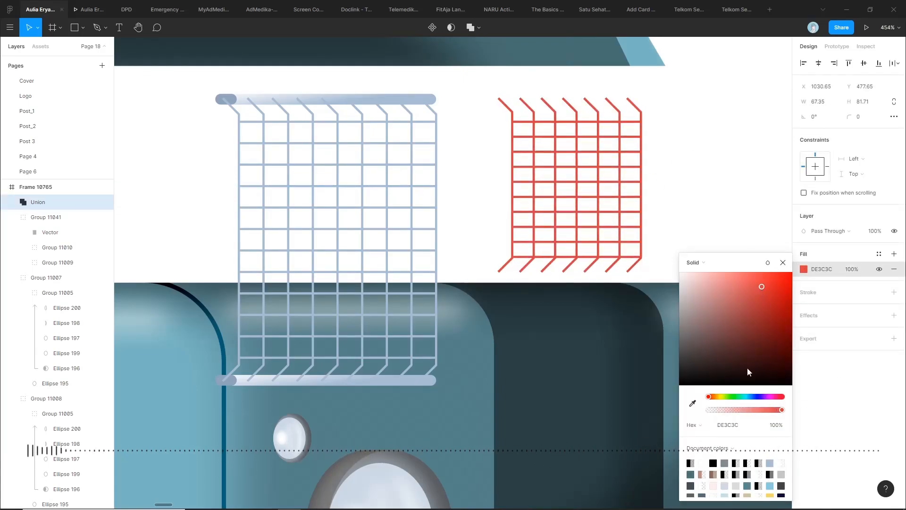
pyautogui.moveTo(709, 397)
pyautogui.mouseDown()
pyautogui.moveTo(733, 397)
pyautogui.moveTo(709, 397)
pyautogui.mouseUp()
# - Delete the united practice mesh beside the finished grille
pyautogui.click(718, 178)
pyautogui.click(624, 160)
pyautogui.press('Delete')
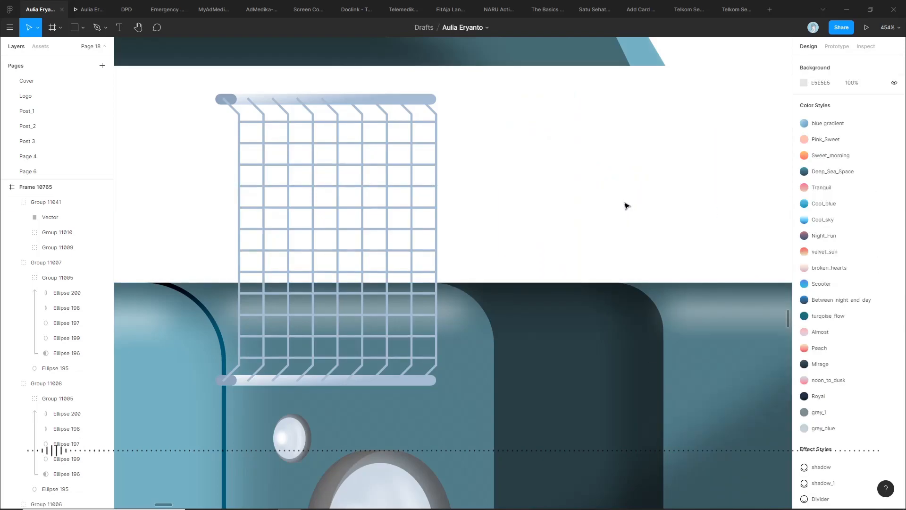
# - Draw a thin horizontal rectangle 87 by 5 px in the empty area beside the finished grille, modelled on its top rail
pyautogui.click(255, 101)
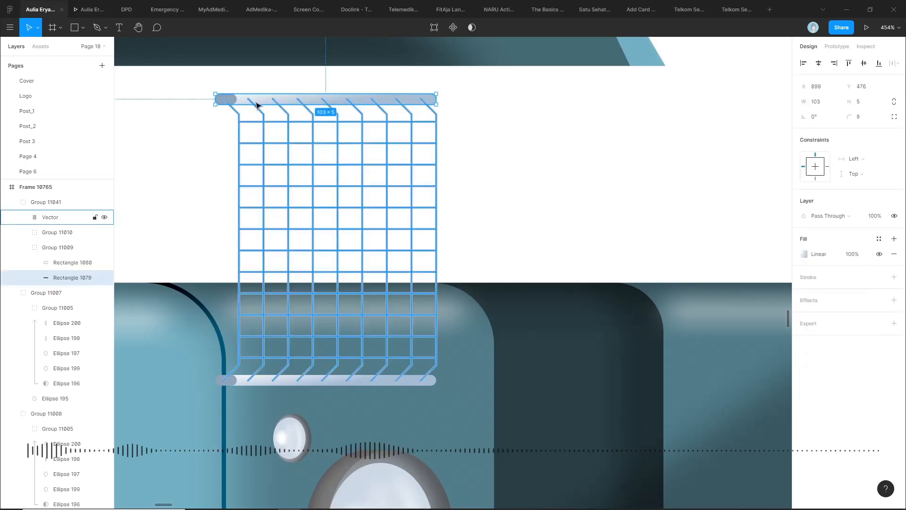
pyautogui.scroll(1, 536, 121)
pyautogui.click(535, 121)
pyautogui.click(280, 109)
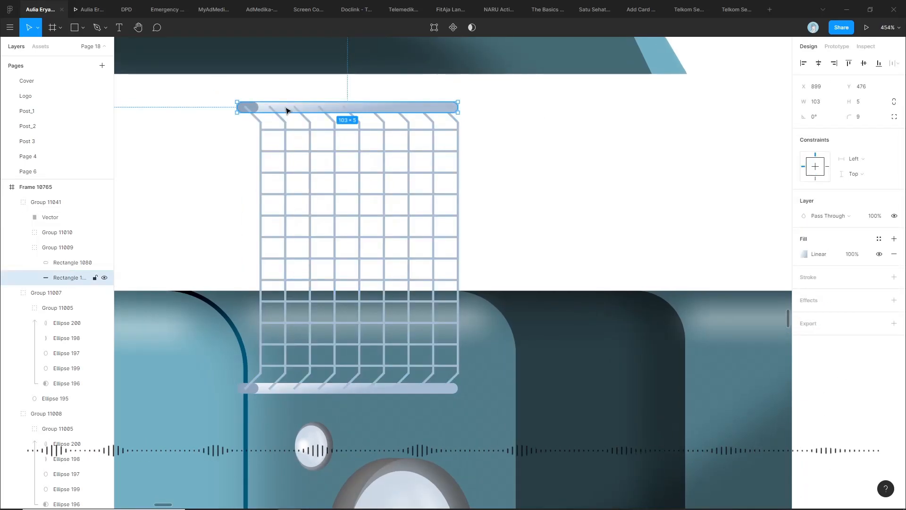
pyautogui.click(559, 146)
pyautogui.press('r')
pyautogui.moveTo(524, 174); pyautogui.dragTo(647, 219)
pyautogui.click(647, 219)
pyautogui.click(642, 198)
pyautogui.scroll(1, 654, 196)
pyautogui.scroll(2, 653, 195)
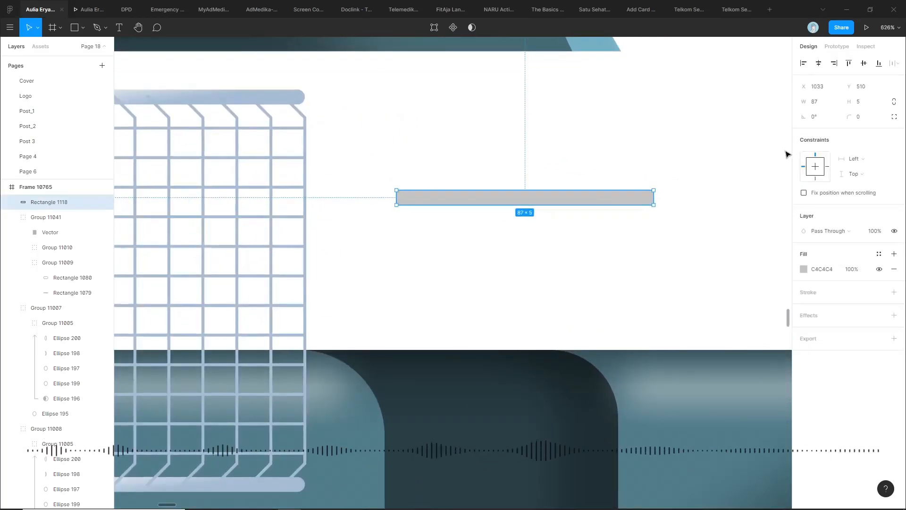
# - Round the ends of the thin rectangle with a corner radius of 19
pyautogui.moveTo(846, 118); pyautogui.dragTo(106, 117)
pyautogui.scroll(2, 417, 214)
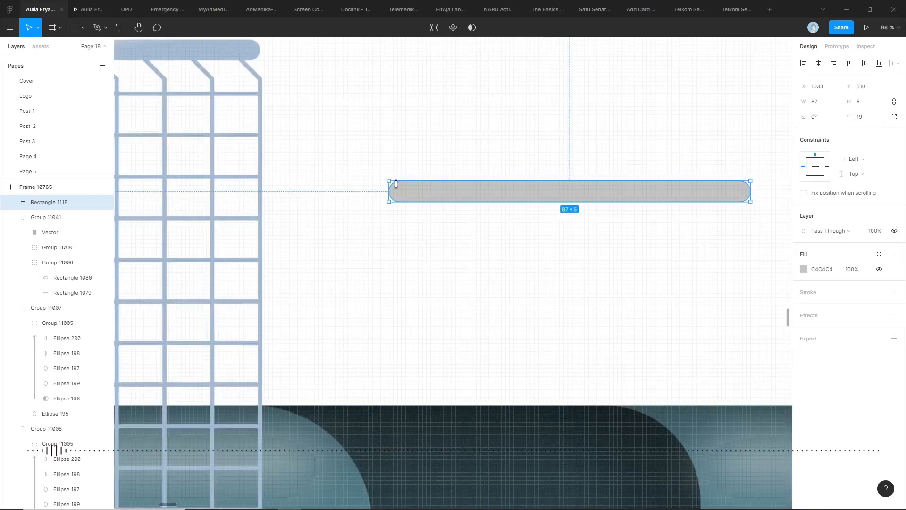
pyautogui.press('Escape')
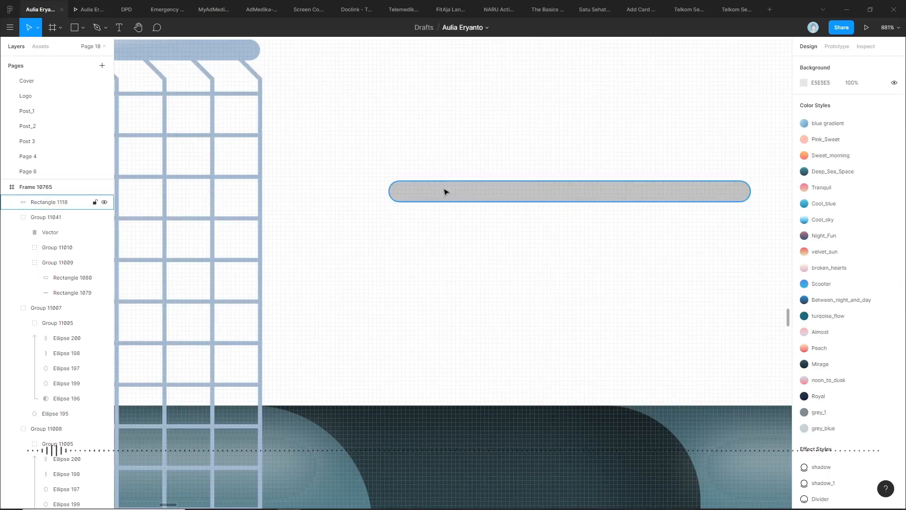
# - Compare the new bar with the finished grille's top rail, examining the rail's small darker end cap and its fill
pyautogui.click(445, 189)
pyautogui.scroll(-4, 455, 170)
pyautogui.click(457, 154)
pyautogui.hscroll(-2, 164, 93)
pyautogui.keyDown('ctrl'); pyautogui.click(217, 116); pyautogui.keyUp('ctrl')
pyautogui.hscroll(-3, 223, 101)
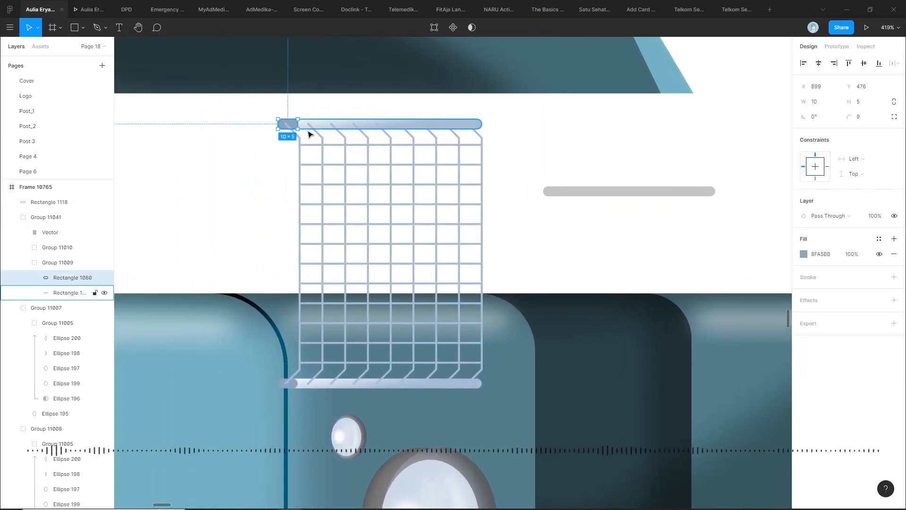
pyautogui.press('Escape')
pyautogui.scroll(3, 277, 129)
pyautogui.keyDown('ctrl'); pyautogui.click(312, 122); pyautogui.keyUp('ctrl')
pyautogui.press('Escape')
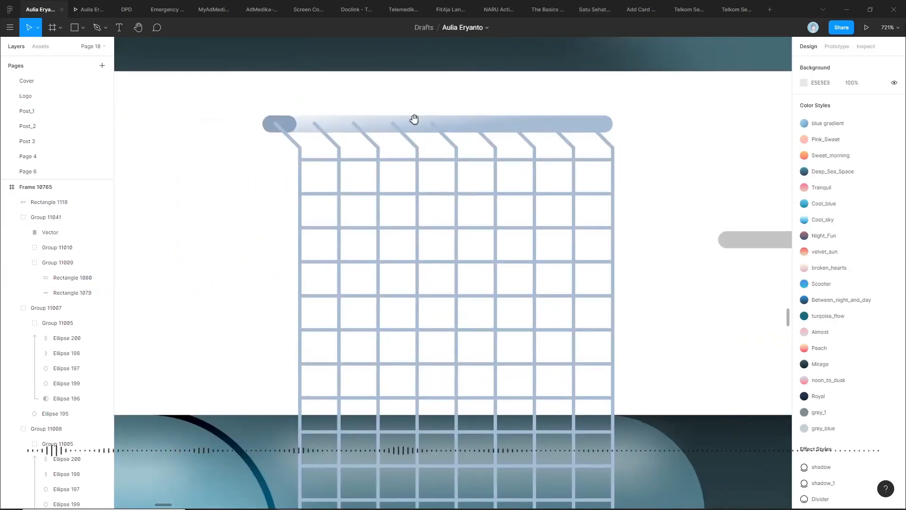
# - Duplicate the rounded grey bar in place and give the copy a slightly darker grey fill
pyautogui.hscroll(5, 455, 196)
pyautogui.click(490, 237)
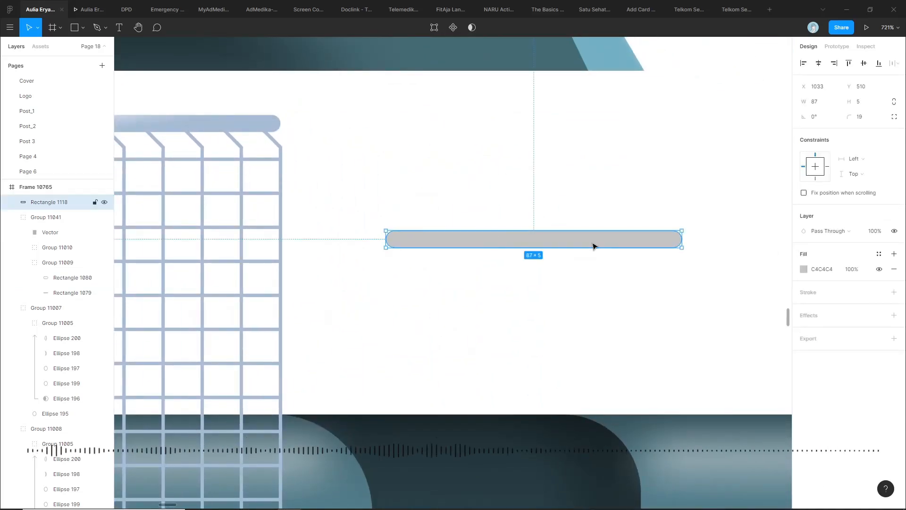
pyautogui.hotkey('ctrl', 'd')
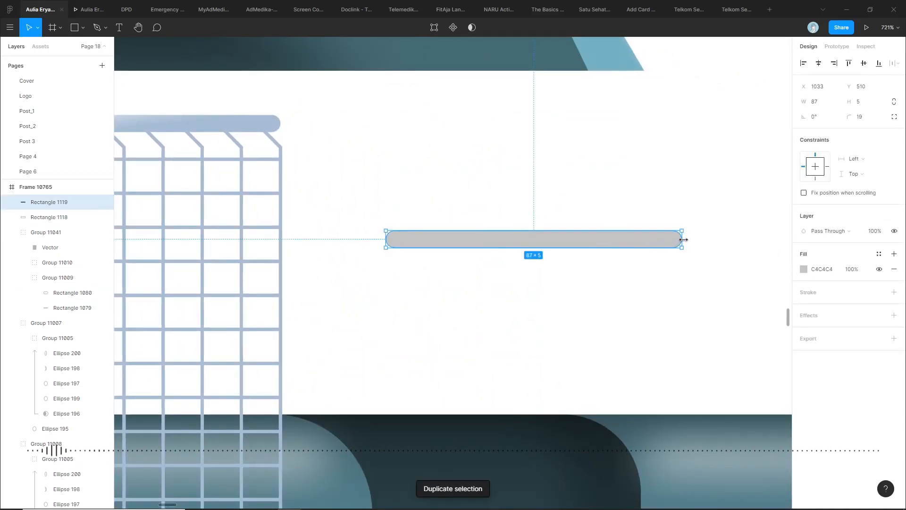
pyautogui.click(805, 272)
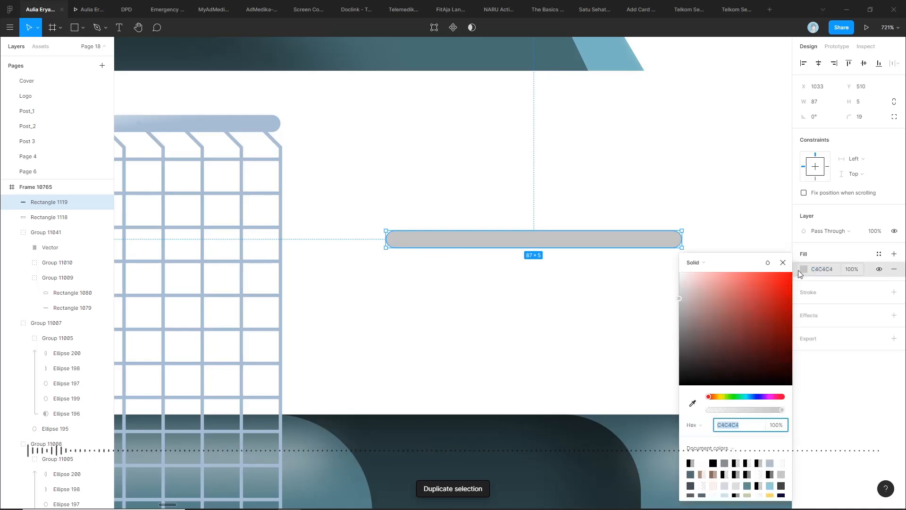
pyautogui.click(685, 308)
pyautogui.click(706, 203)
# - Shorten the darker copy to a small cap at the bar's left end
pyautogui.click(679, 239)
pyautogui.moveTo(681, 239); pyautogui.dragTo(421, 246)
pyautogui.click(448, 218)
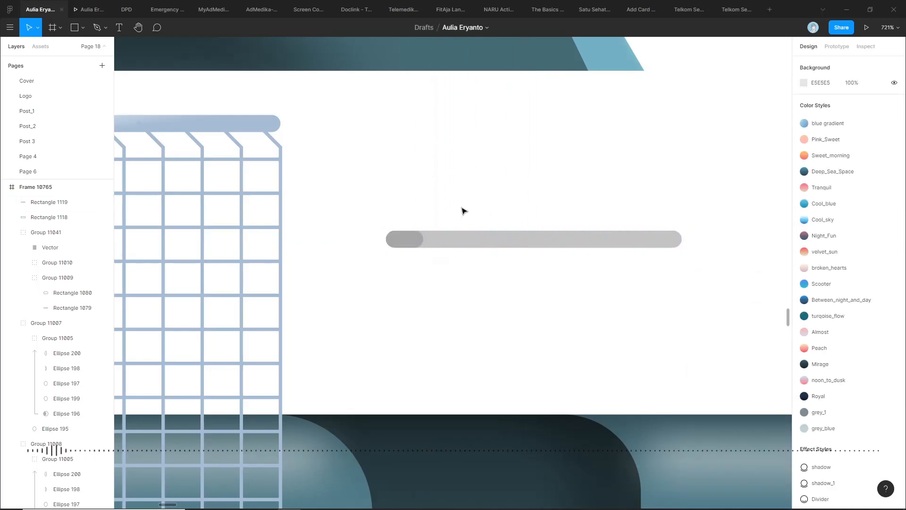
# - Examine both colour stops of the linear gradient fill on the finished grille's top rail
pyautogui.scroll(-5, 467, 205)
pyautogui.click(407, 174)
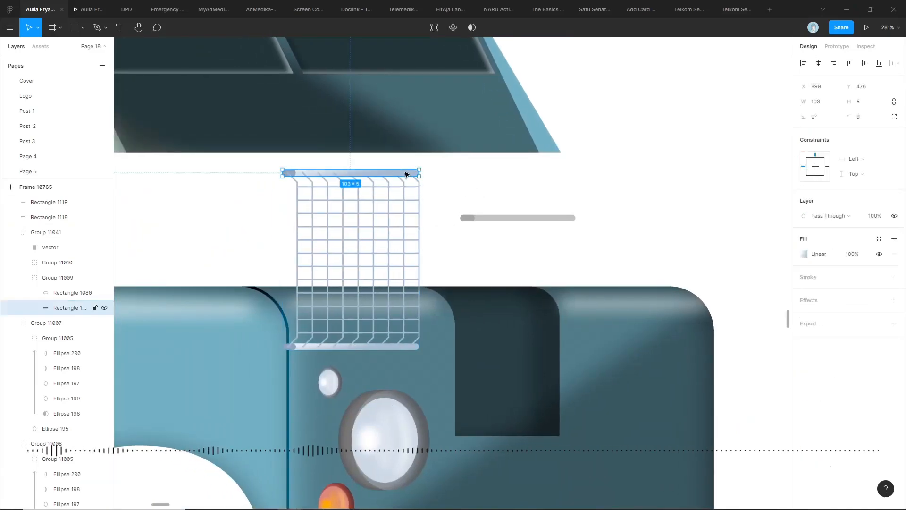
pyautogui.click(805, 255)
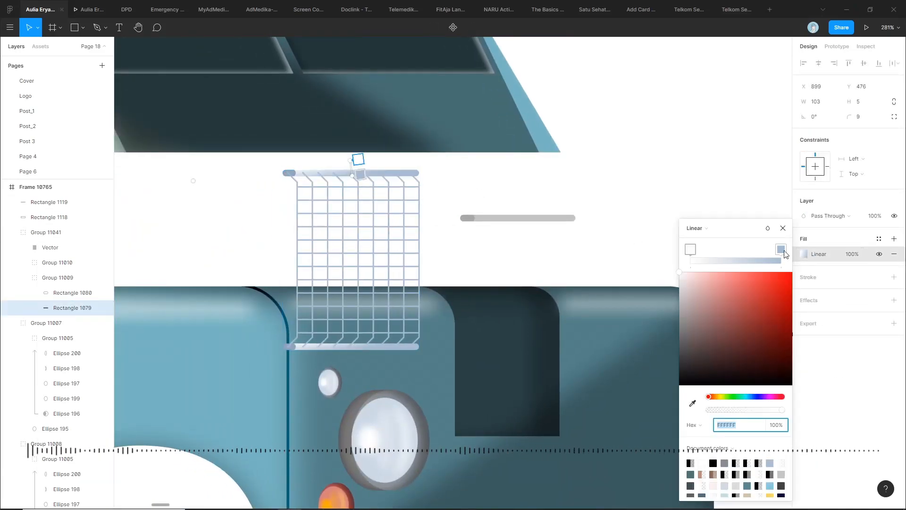
pyautogui.click(781, 250)
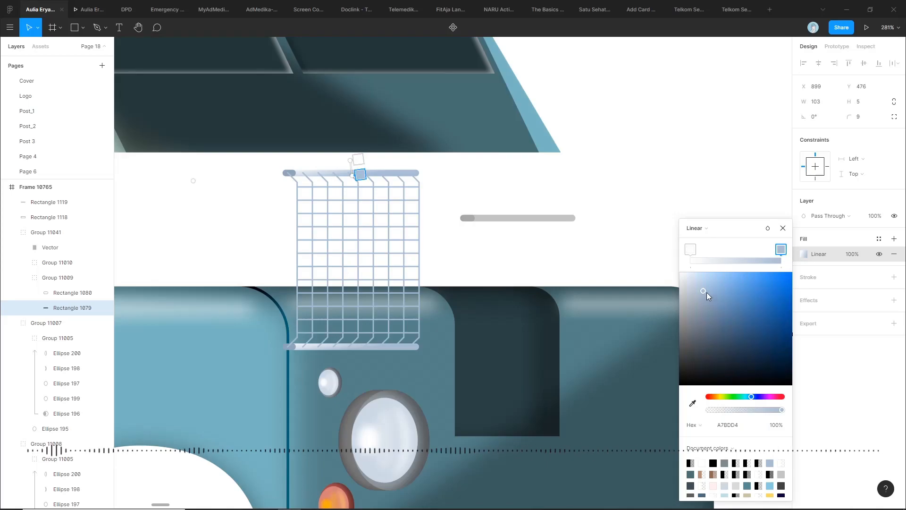
pyautogui.click(692, 250)
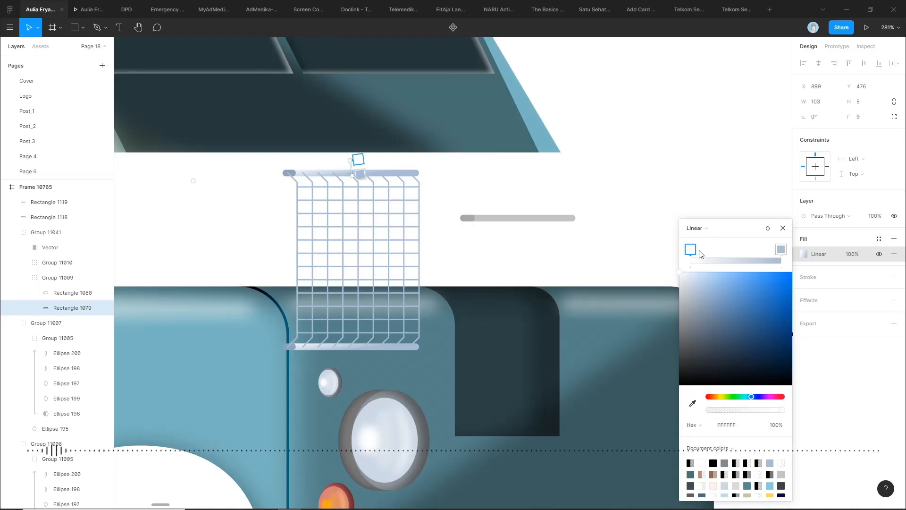
pyautogui.click(494, 190)
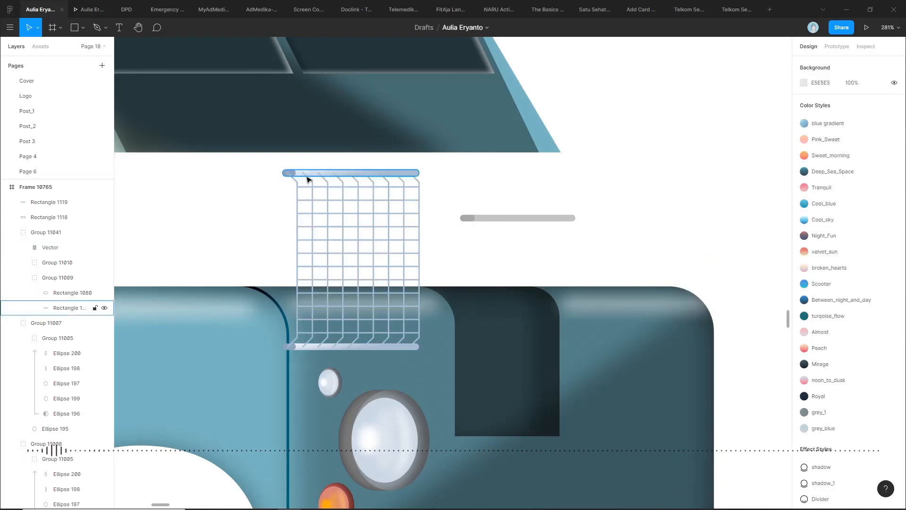
pyautogui.scroll(-2, 479, 172)
pyautogui.moveTo(566, 198); pyautogui.dragTo(458, 225)
pyautogui.click(628, 190)
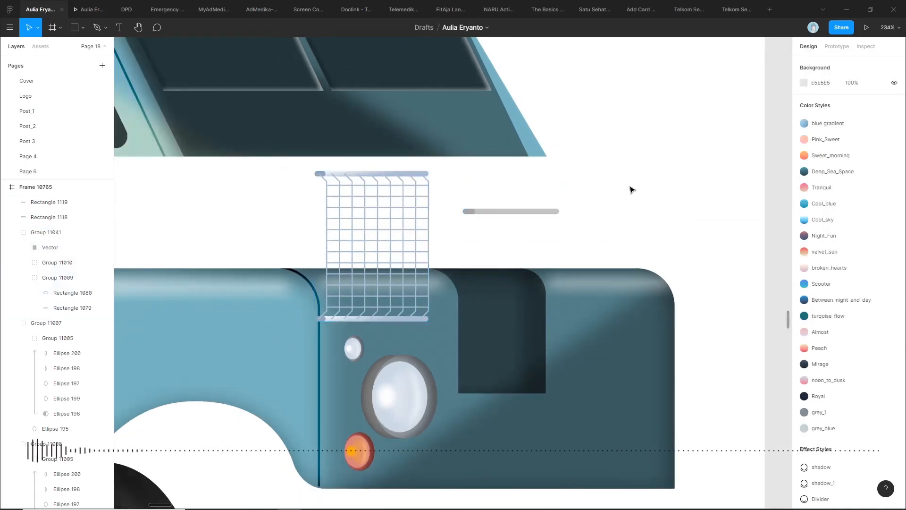
# - In the finished car illustration, open the front bumper group and examine its base rectangle and mask rectangle
pyautogui.scroll(-6, 632, 189)
pyautogui.hscroll(6, 566, 198)
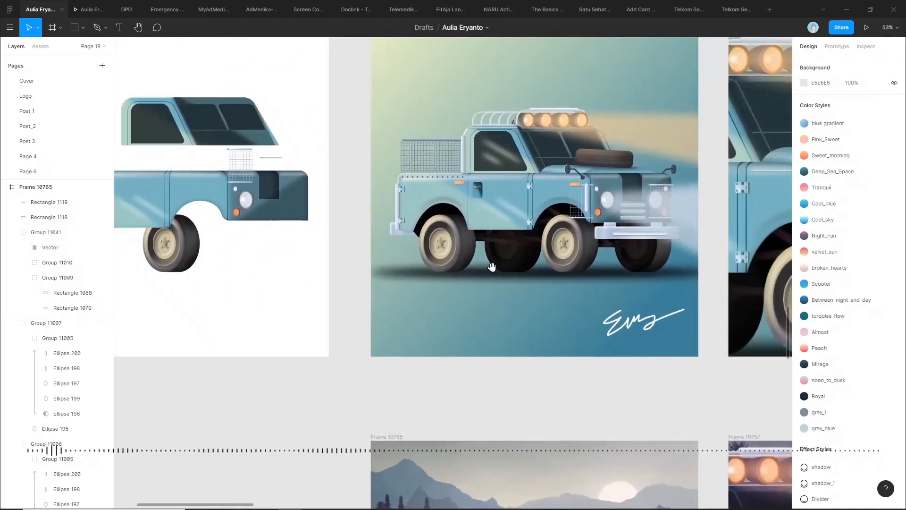
pyautogui.scroll(3, 609, 243)
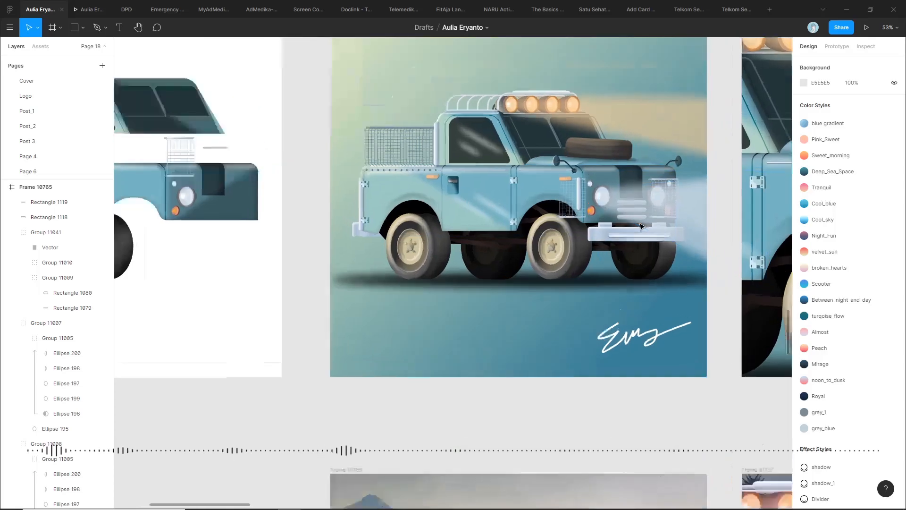
pyautogui.click(610, 243)
pyautogui.scroll(3, 609, 243)
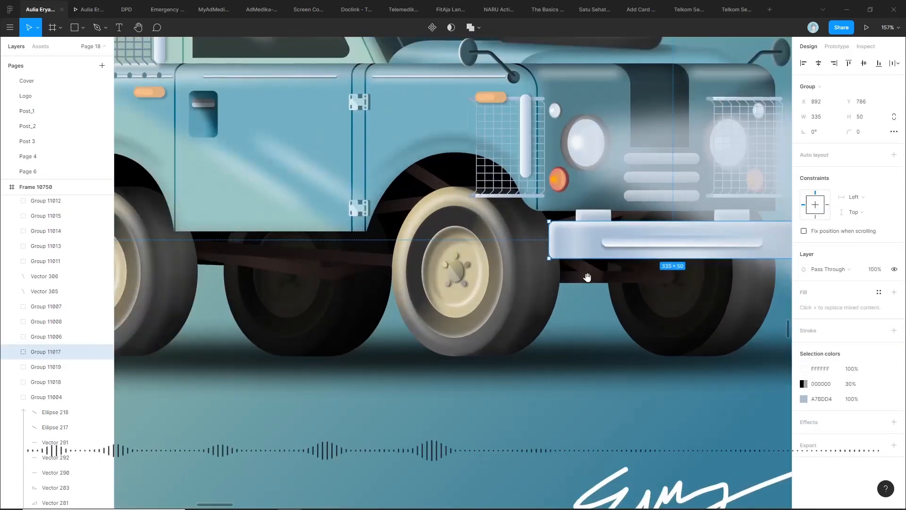
pyautogui.scroll(3, 481, 253)
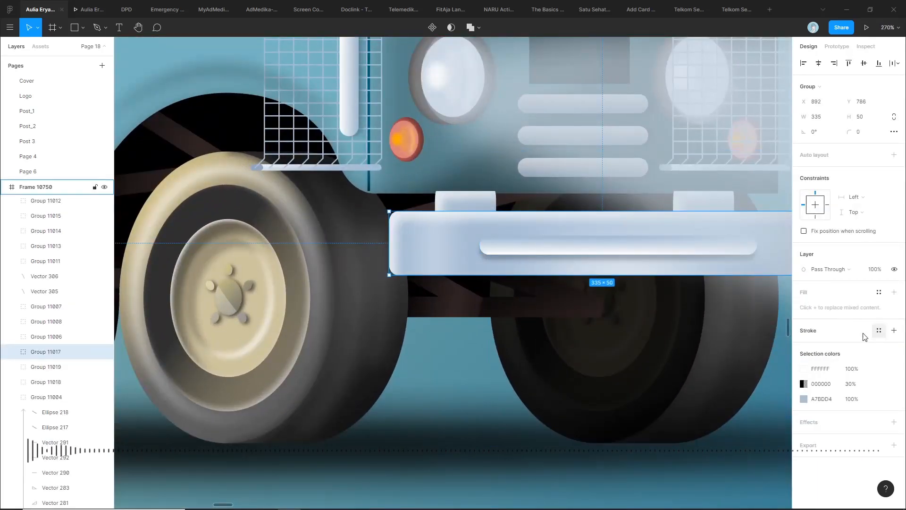
pyautogui.doubleClick(482, 233)
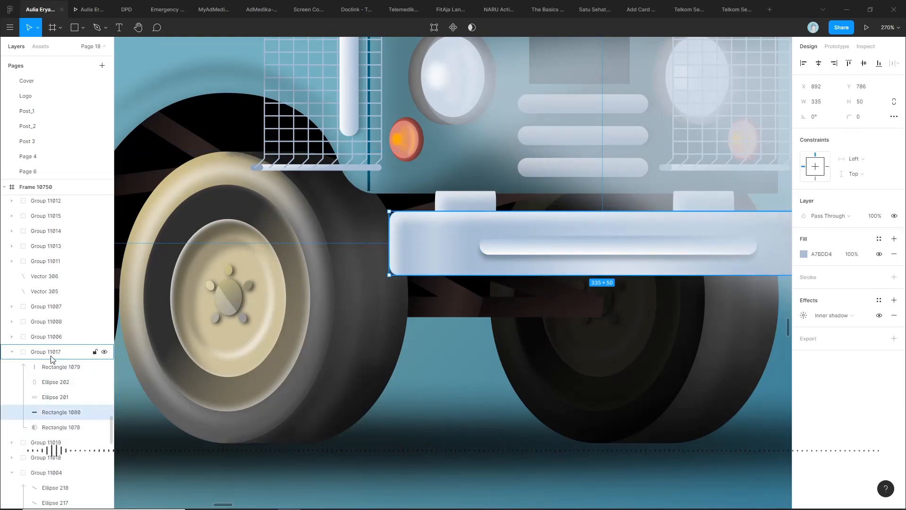
pyautogui.click(62, 426)
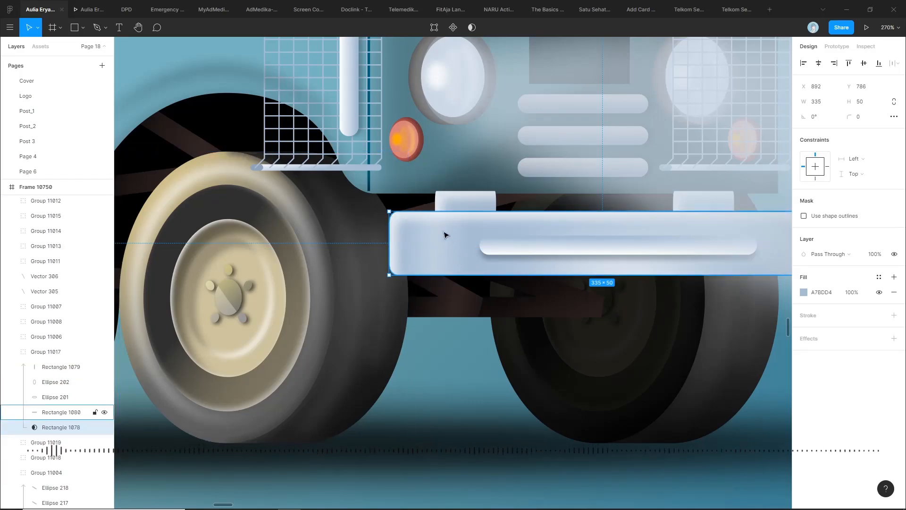
pyautogui.click(77, 414)
pyautogui.click(78, 422)
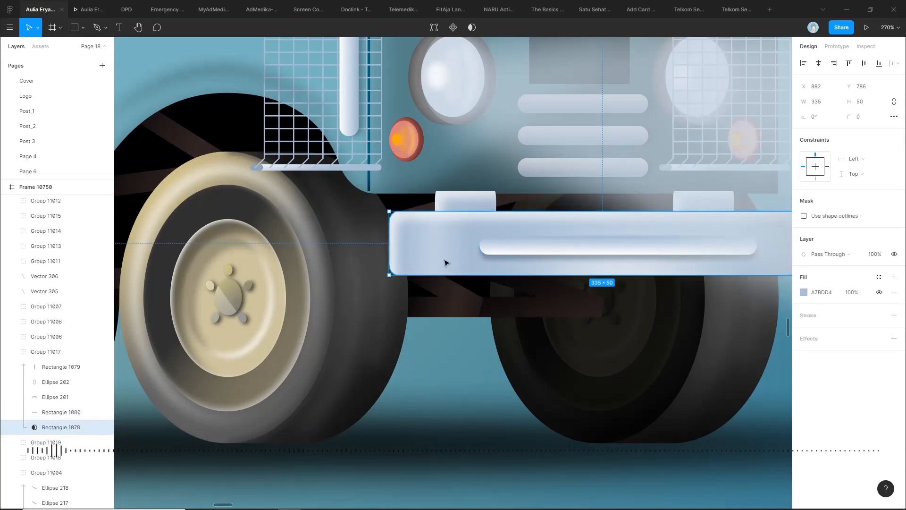
# - Examine the front of the finished car, from the bumper and grille up to the roof lamps and their light beam
pyautogui.click(546, 288)
pyautogui.hscroll(3, 482, 340)
pyautogui.scroll(-2, 495, 315)
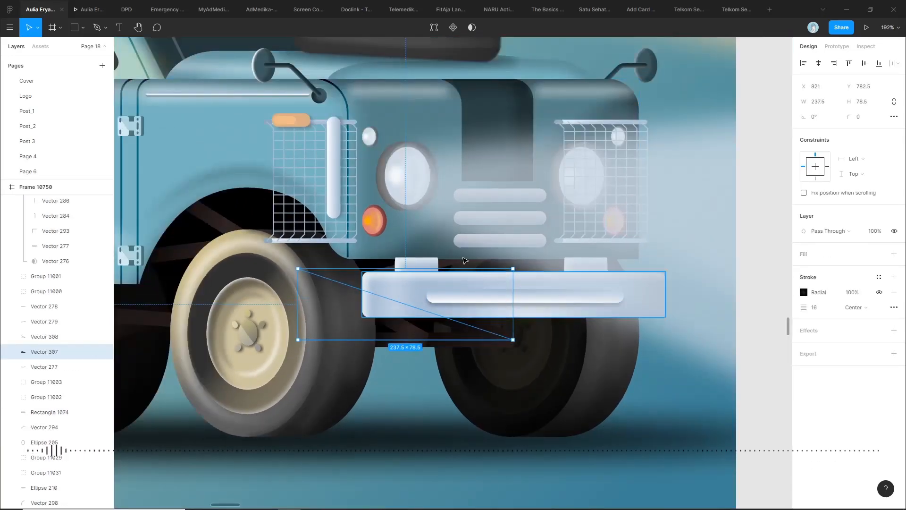
pyautogui.scroll(3, 461, 262)
pyautogui.scroll(-5, 462, 265)
pyautogui.scroll(4, 462, 265)
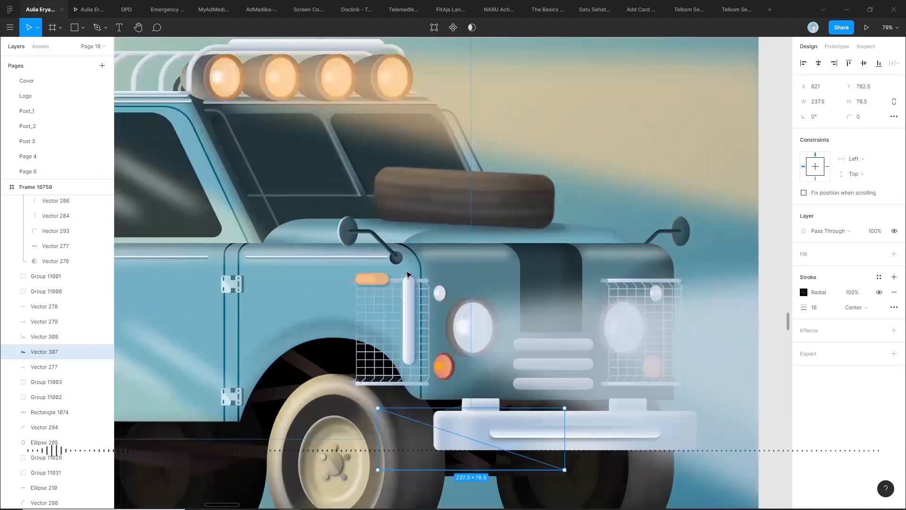
pyautogui.press('Escape')
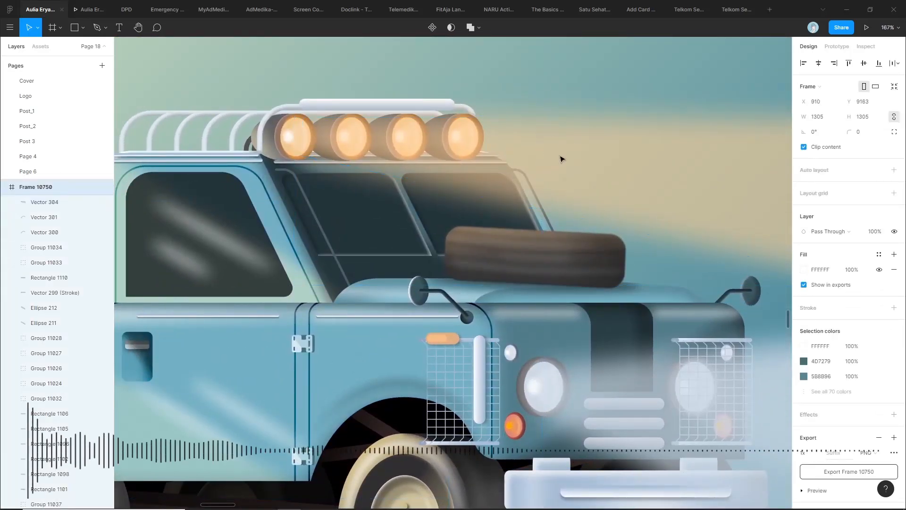
pyautogui.click(584, 148)
pyautogui.click(584, 144)
pyautogui.click(577, 87)
pyautogui.scroll(-3, 576, 87)
pyautogui.moveTo(574, 87); pyautogui.dragTo(555, 215)
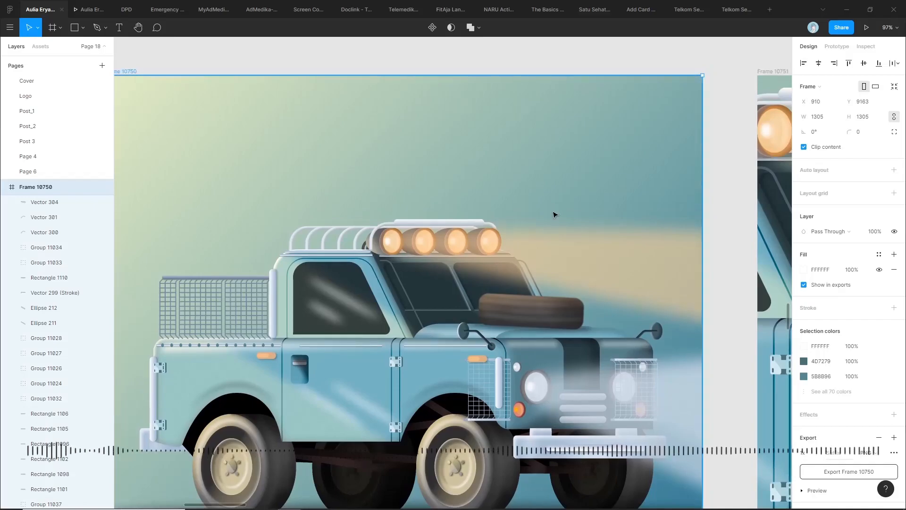
# - Draw a closed four-point beam shape above the car's roof lamps, widening to the right, and replace its stroke with a C4C4C4 fill
pyautogui.press('p')
pyautogui.click(401, 139)
pyautogui.click(687, 139)
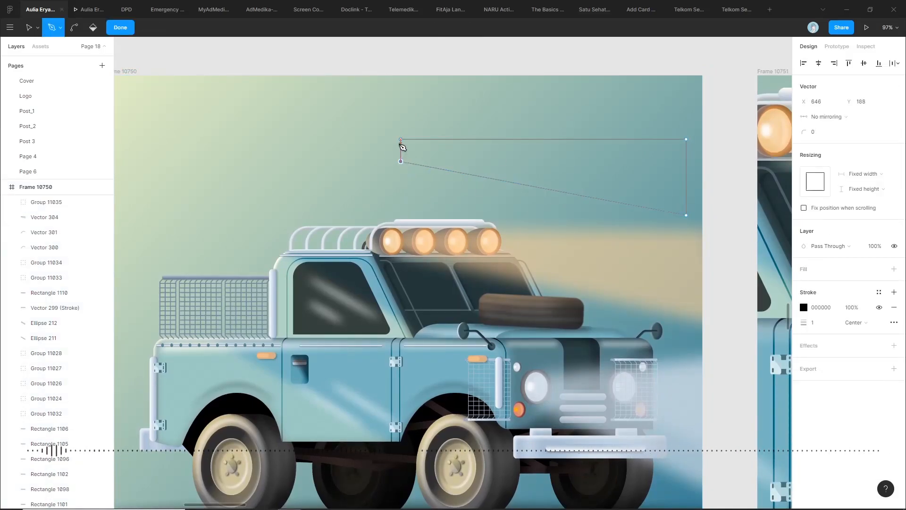
pyautogui.click(401, 140)
pyautogui.click(894, 308)
pyautogui.click(806, 270)
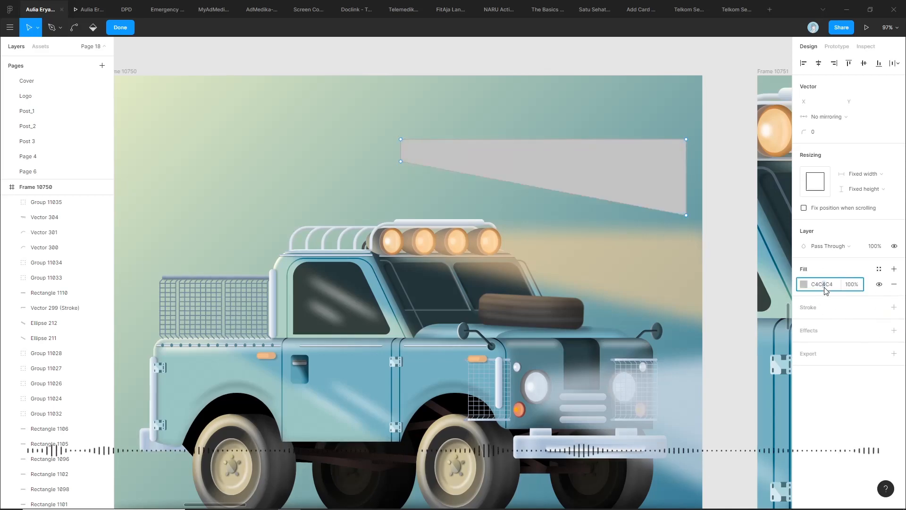
# - Change the fill of the new beam shape above the roof lamps to white (FFFFFF) and finish editing the vector
pyautogui.write('FFFFFF')
pyautogui.press('Return')
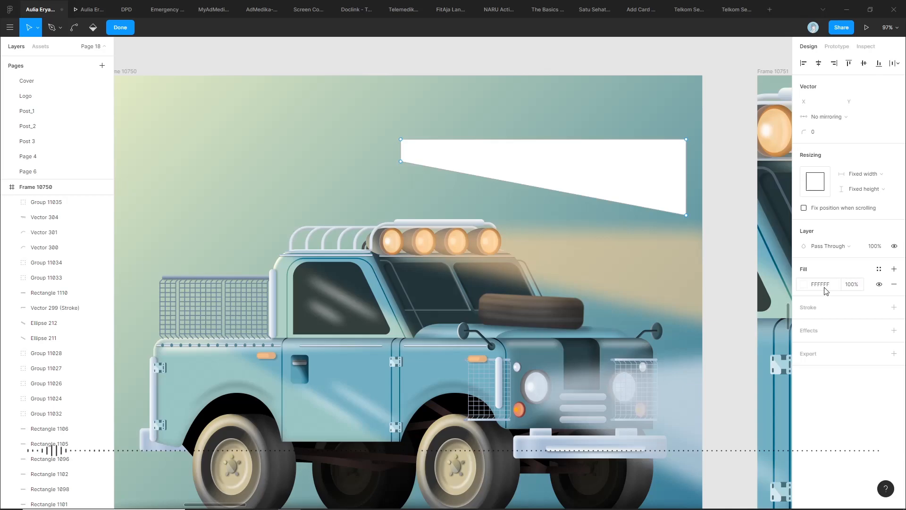
pyautogui.press('Escape')
# - Add a layer blur effect of 34 to the white beam shape
pyautogui.click(894, 315)
pyautogui.click(835, 330)
pyautogui.click(836, 341)
pyautogui.scroll(2, 705, 210)
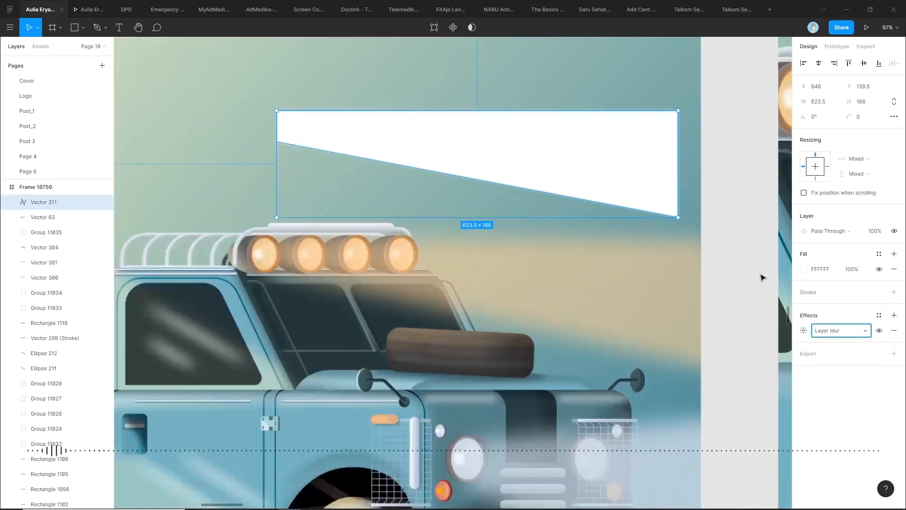
pyautogui.click(806, 331)
pyautogui.moveTo(692, 355); pyautogui.dragTo(53, 348)
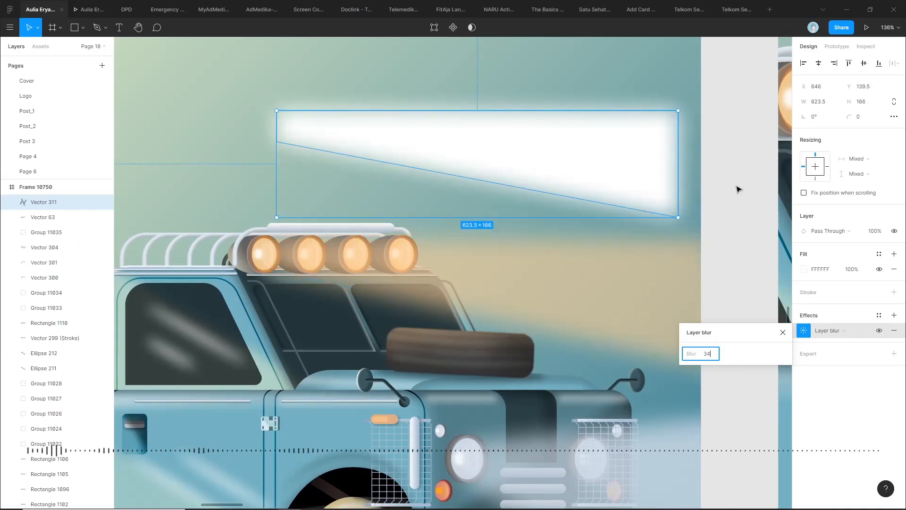
# - Reduce the white beam's fill opacity, trying 50% and settling on 30%
pyautogui.click(560, 153)
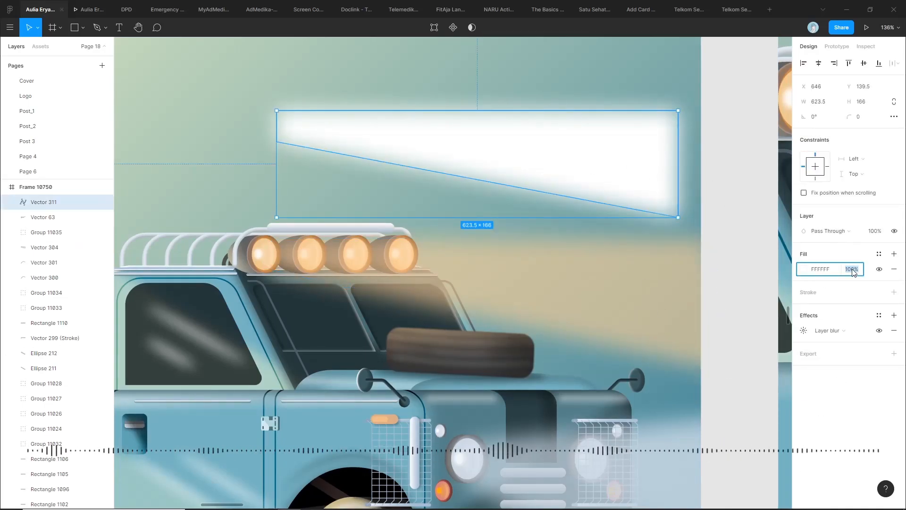
pyautogui.press('Return')
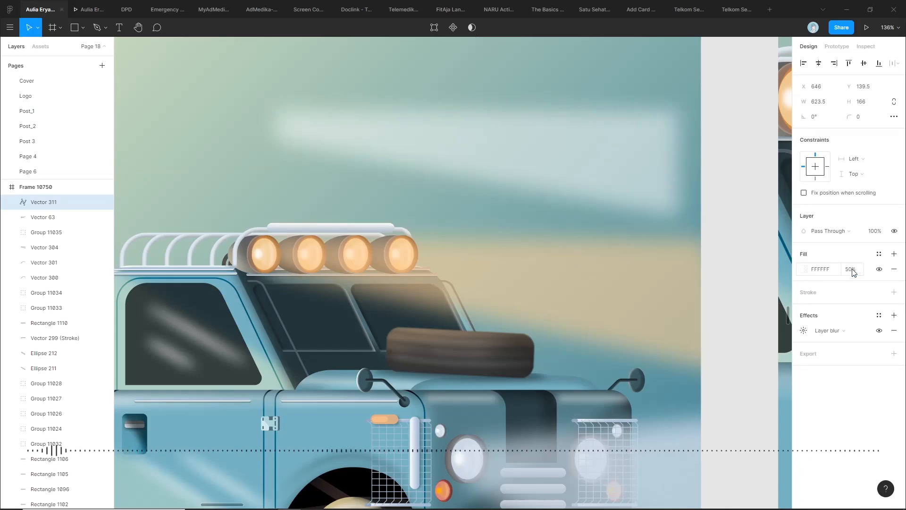
pyautogui.click(850, 269)
pyautogui.write('30')
pyautogui.press('Return')
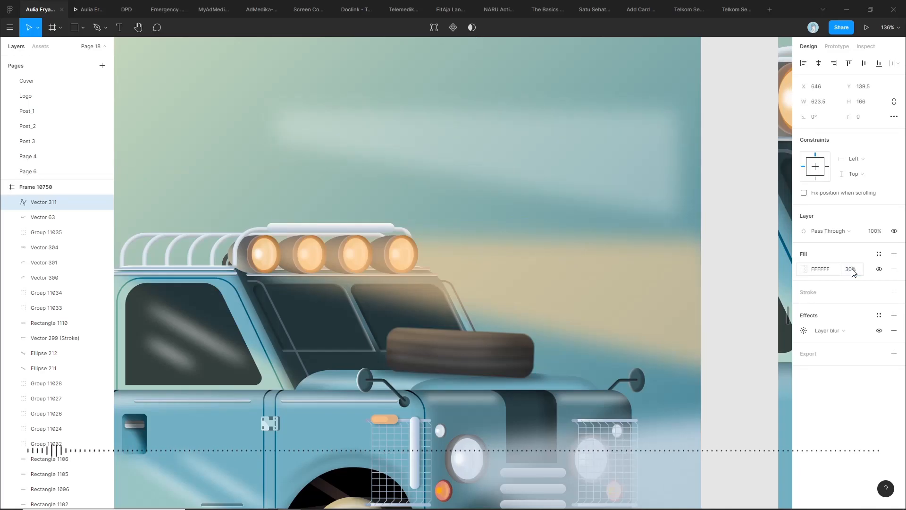
pyautogui.click(738, 245)
# - Examine the fill colour, opacity and layer blur of the finished orange beam coming from the roof lamps
pyautogui.click(618, 274)
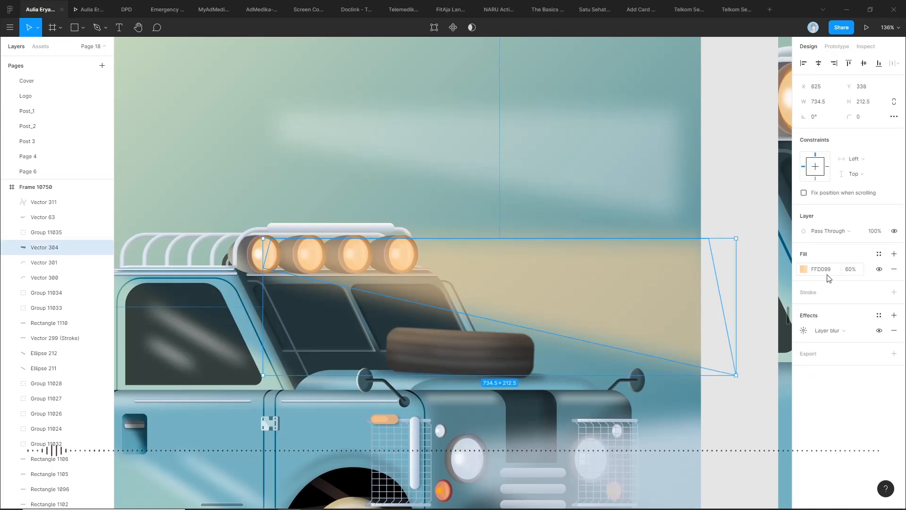
pyautogui.click(803, 330)
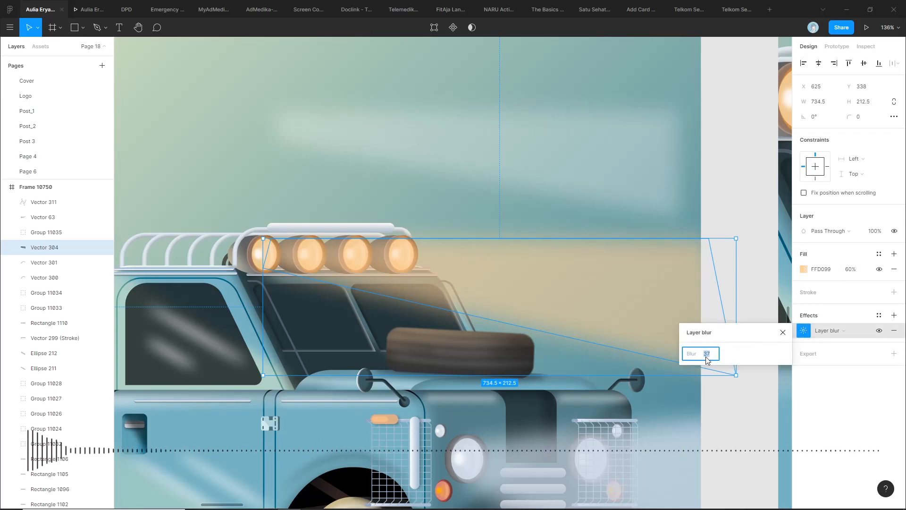
pyautogui.click(765, 264)
# - Look along the side of the finished car and examine the hinge groups on the front door's edge
pyautogui.scroll(-5, 472, 184)
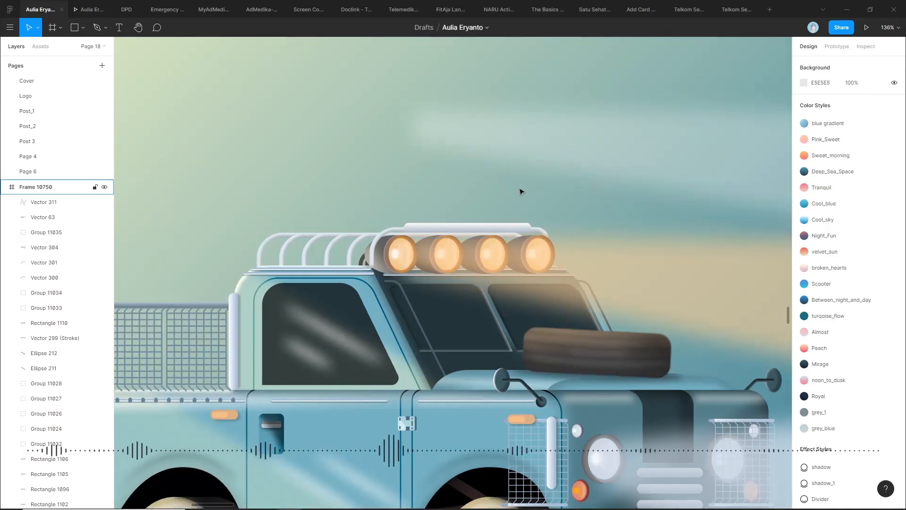
pyautogui.moveTo(448, 175); pyautogui.dragTo(514, 161)
pyautogui.scroll(-2, 386, 252)
pyautogui.hscroll(-2, 415, 283)
pyautogui.scroll(5, 378, 316)
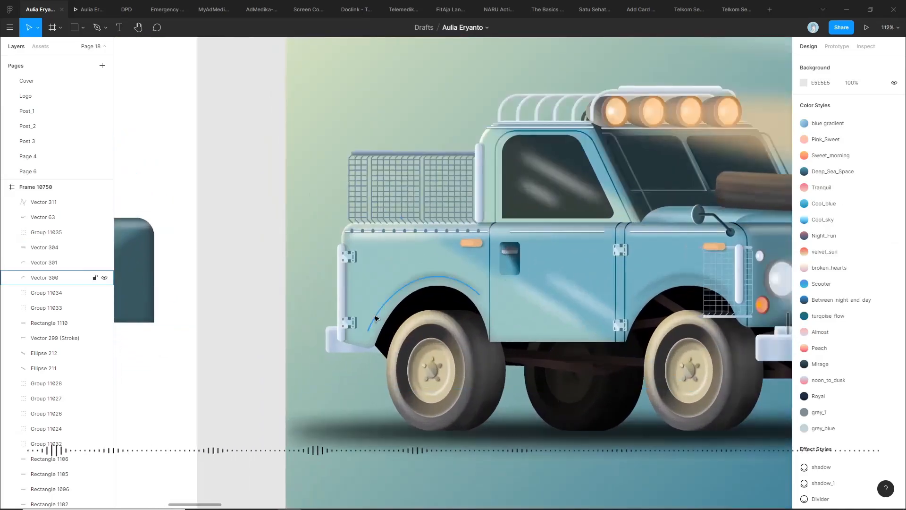
pyautogui.hscroll(2, 378, 317)
pyautogui.scroll(5, 373, 282)
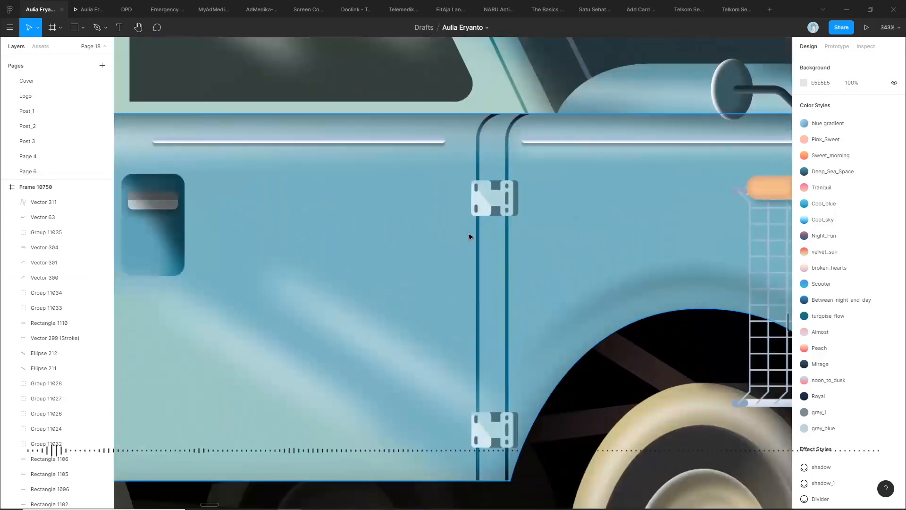
pyautogui.click(490, 203)
pyautogui.scroll(-2, 498, 353)
pyautogui.click(497, 353)
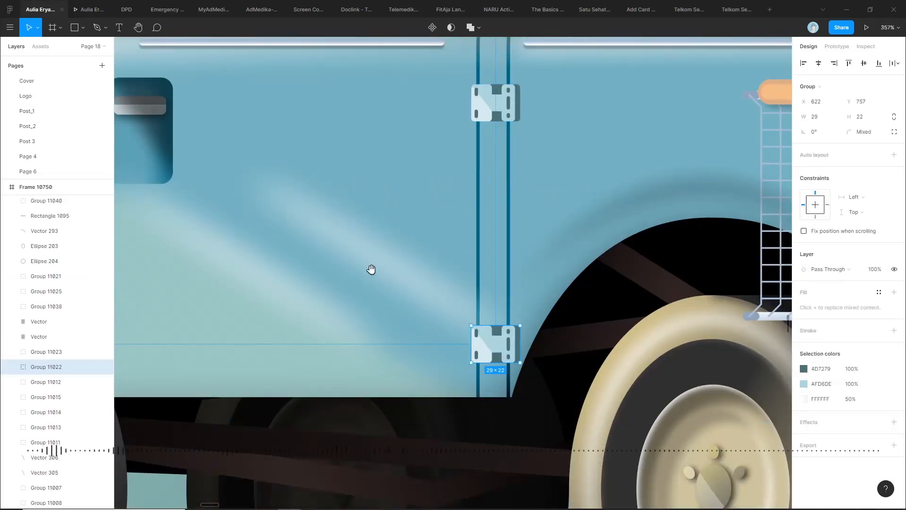
pyautogui.hscroll(-5, 425, 271)
pyautogui.scroll(2, 425, 271)
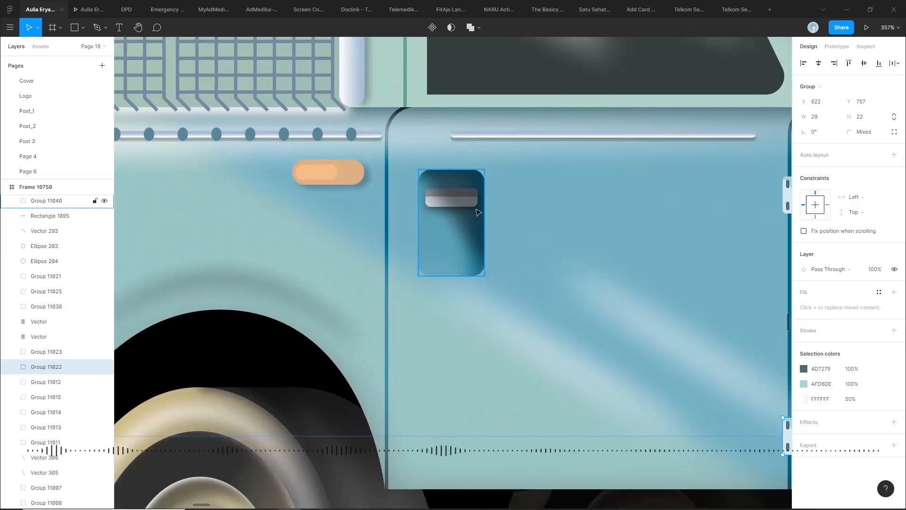
# - Open the door handle group and examine its mask rectangle, inner-shadow overlay rectangle and blurred black shadow shape
pyautogui.doubleClick(478, 212)
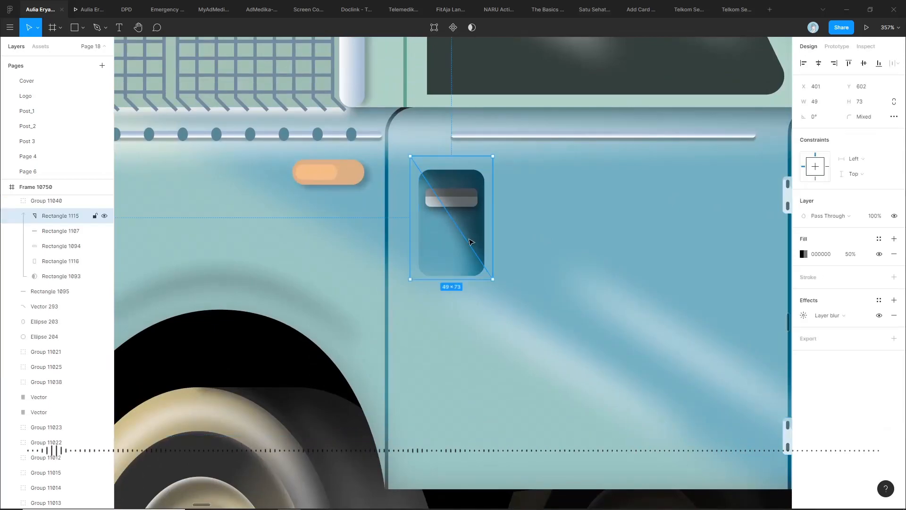
pyautogui.click(435, 235)
pyautogui.doubleClick(445, 236)
pyautogui.scroll(3, 86, 231)
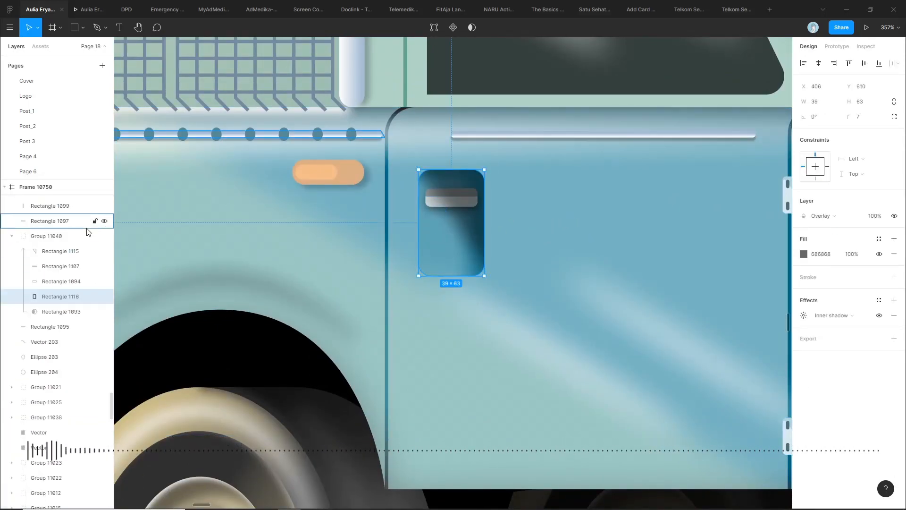
pyautogui.click(52, 312)
pyautogui.scroll(3, 450, 245)
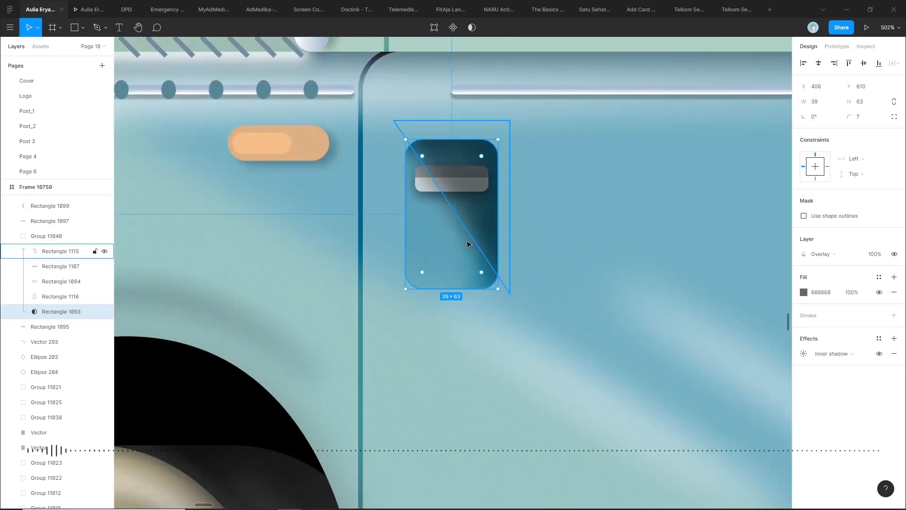
pyautogui.click(31, 297)
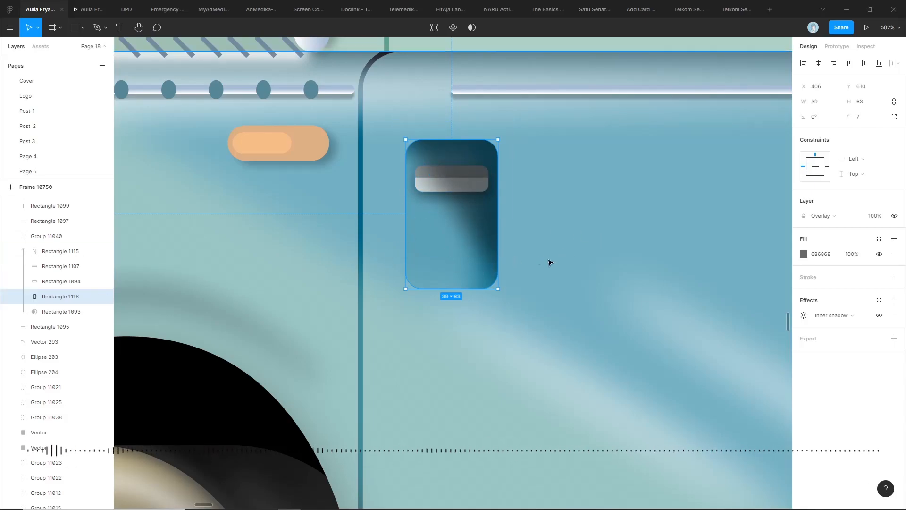
pyautogui.click(497, 252)
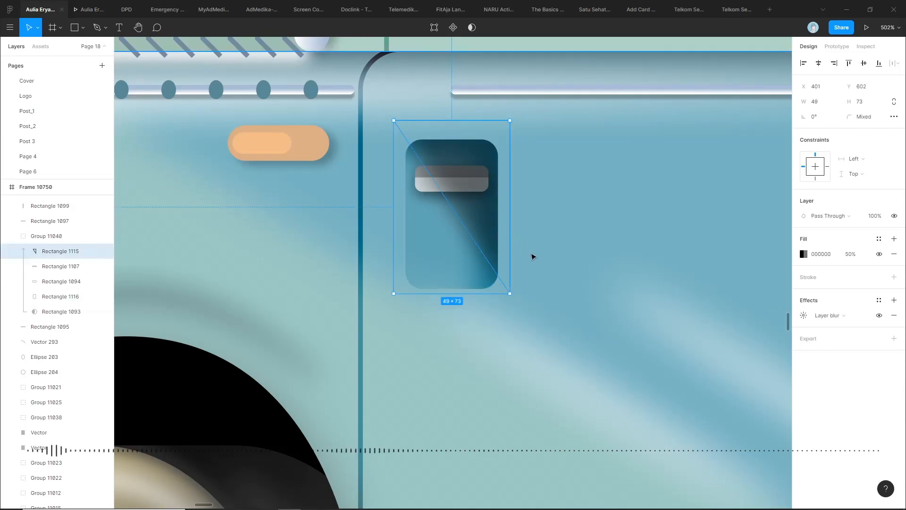
pyautogui.press('Escape')
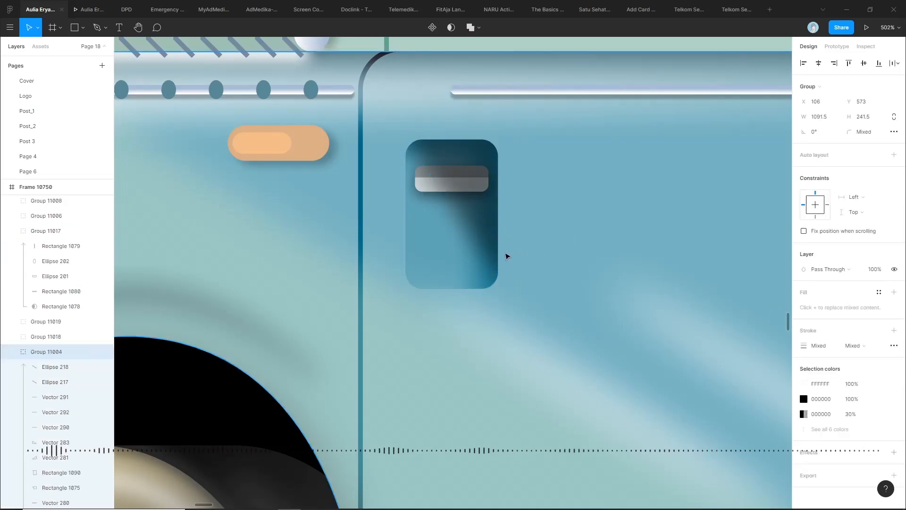
pyautogui.click(451, 245)
pyautogui.scroll(3, 509, 246)
pyautogui.click(570, 306)
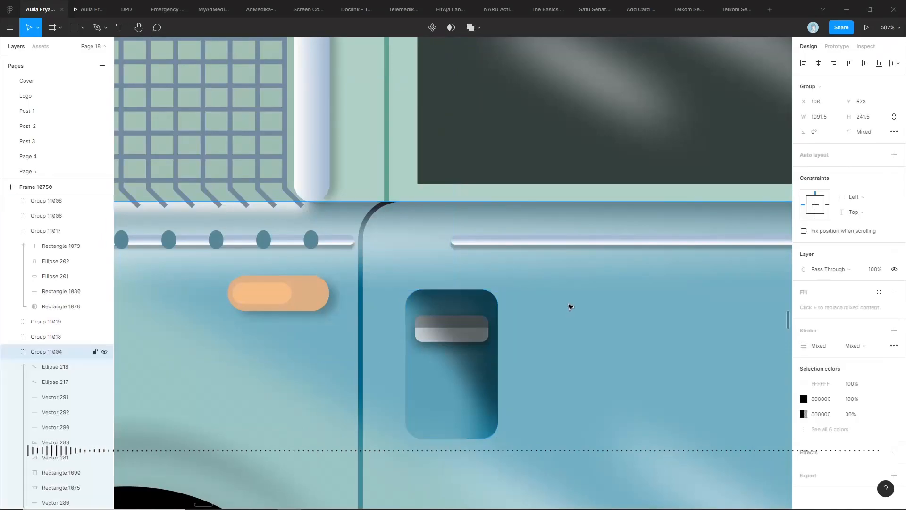
# - Review the whole finished car frame beside the frame holding the separate car parts
pyautogui.scroll(-8, 570, 306)
pyautogui.press('Escape')
pyautogui.moveTo(545, 160); pyautogui.dragTo(445, 142)
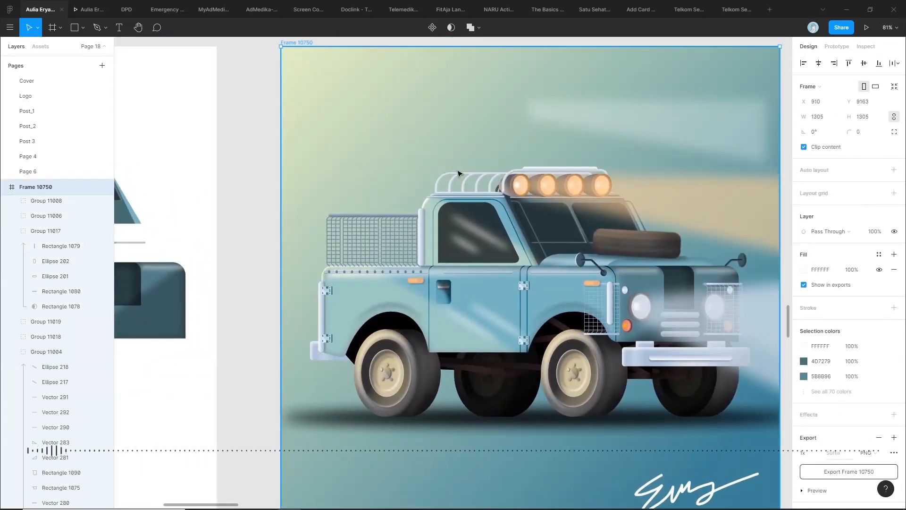
pyautogui.scroll(-3, 473, 162)
pyautogui.moveTo(305, 168); pyautogui.dragTo(536, 152)
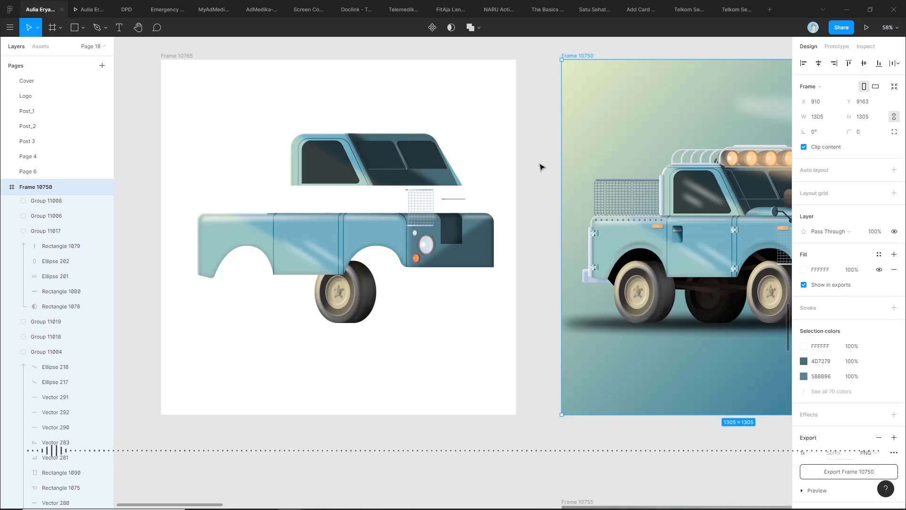
# - Examine the shaded sphere illustration in Frame 10746, including the blurred gradient ellipse inside its masked group
pyautogui.scroll(-5, 570, 137)
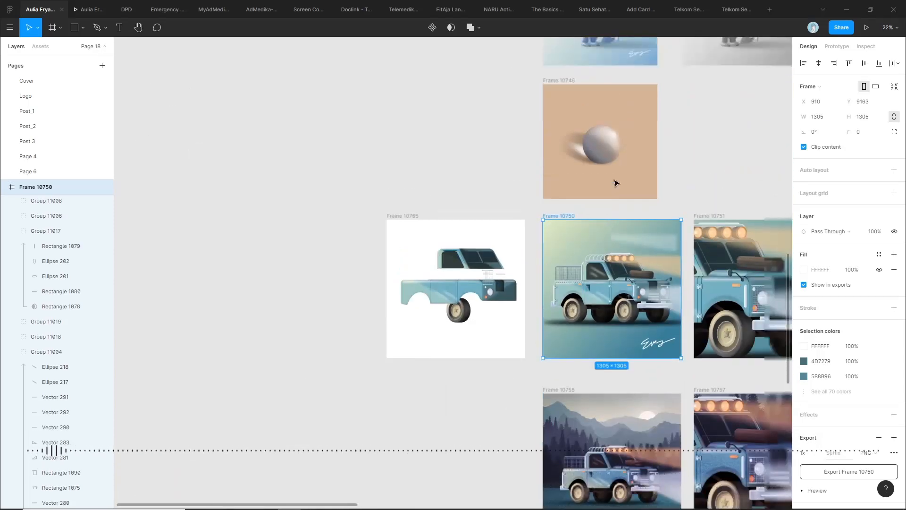
pyautogui.scroll(10, 584, 196)
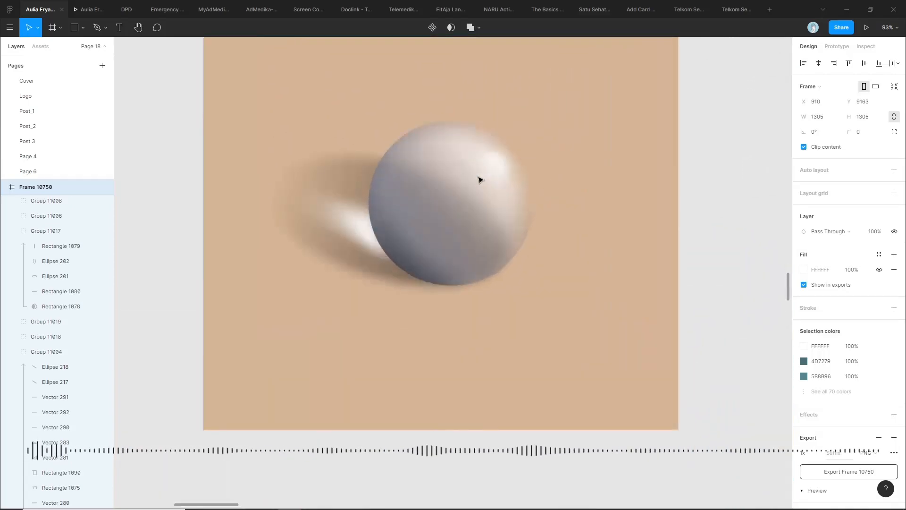
pyautogui.scroll(1, 456, 177)
pyautogui.keyDown('ctrl'); pyautogui.click(478, 215); pyautogui.keyUp('ctrl')
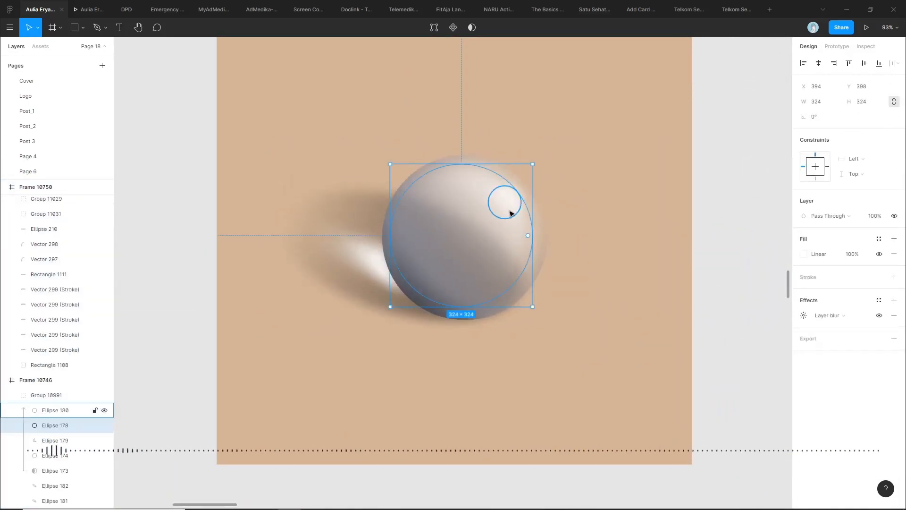
pyautogui.press('Escape')
pyautogui.scroll(-3, 504, 215)
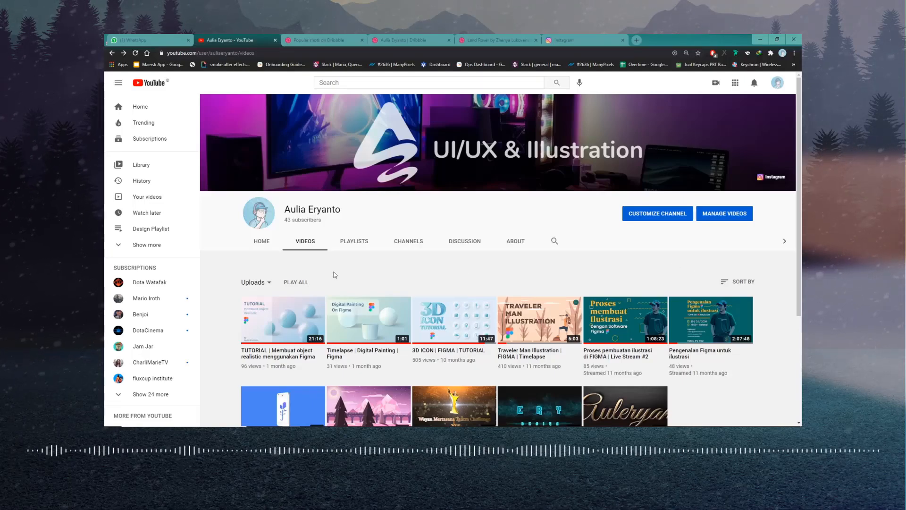
# - On YouTube, open the video "TUTORIAL | Membuat object realistic menggunakan Figma" and skip ahead to about 2:36
pyautogui.click(268, 329)
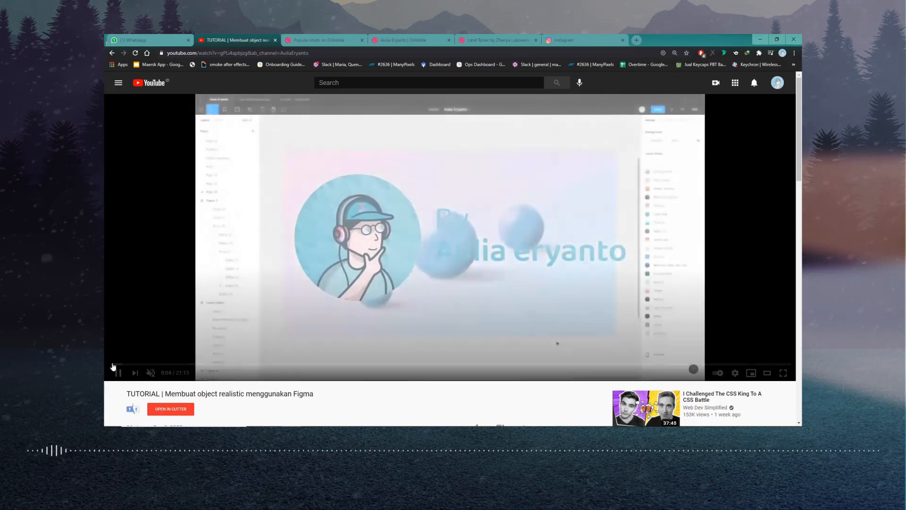
pyautogui.moveTo(114, 365); pyautogui.dragTo(192, 369)
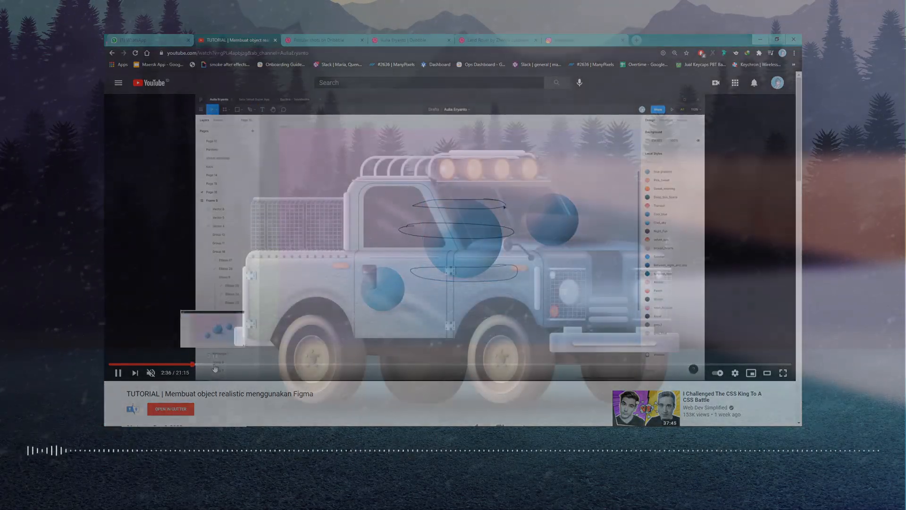